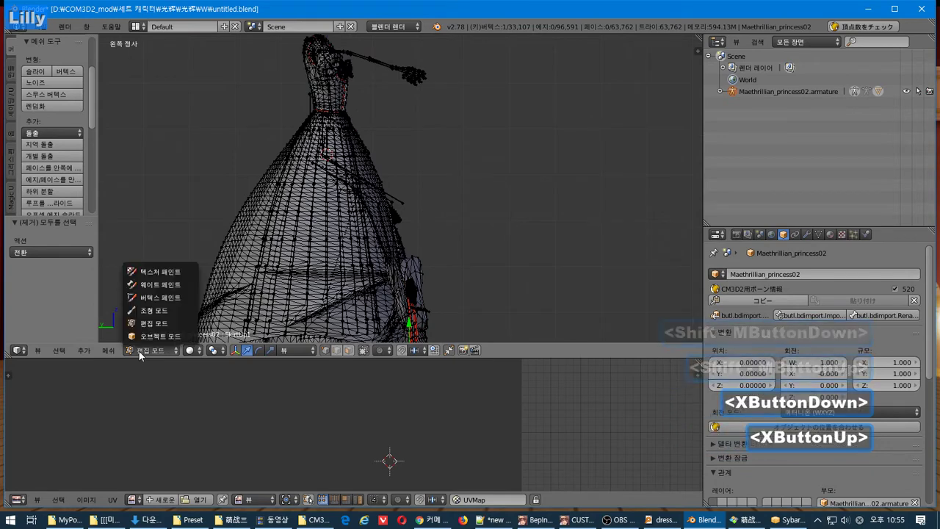
Leave Edit Mode and import the CM3D2 base body body001.body into the scene
{"action": "left_click", "coordinate": [478, 253]}
{"action": "key", "text": "Tab"}
{"action": "left_click", "coordinate": [89, 348]}
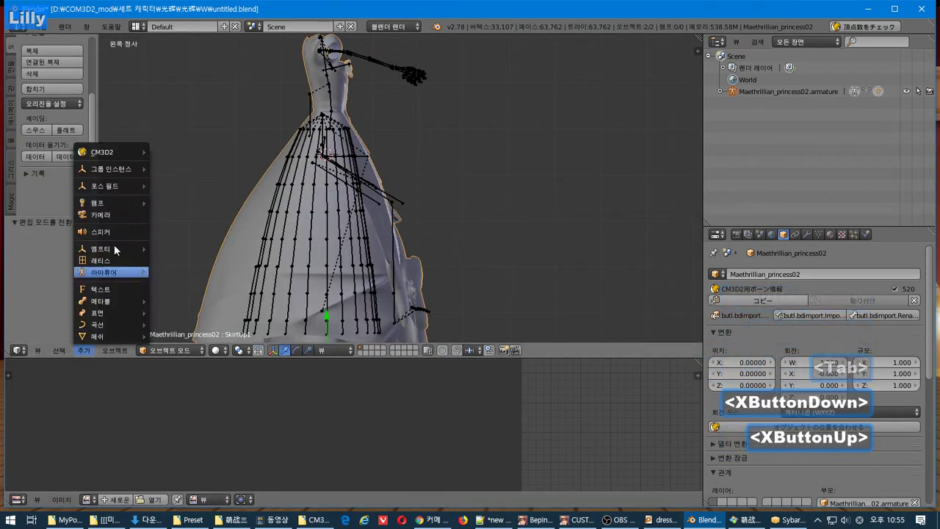
{"action": "mouse_move", "coordinate": [107, 150]}
{"action": "left_click", "coordinate": [184, 151]}
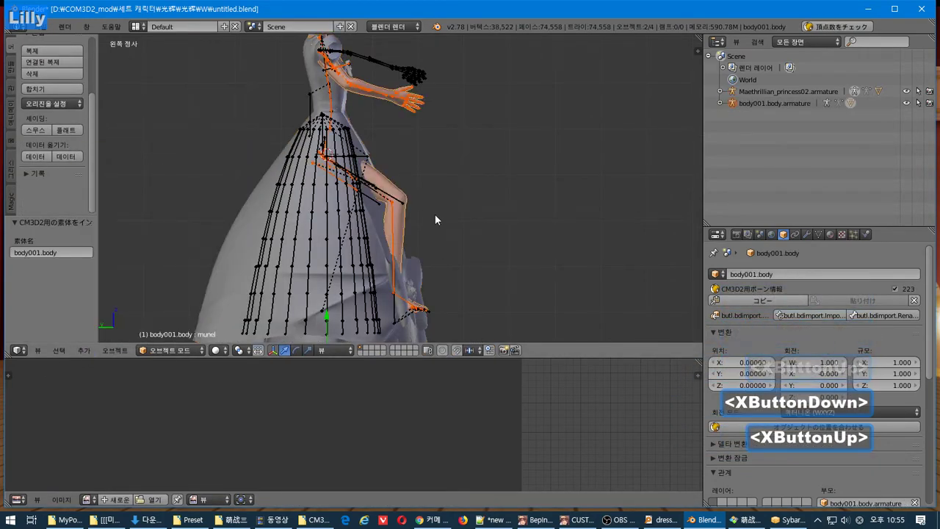
Open the Maethrillian_princess02 dress mesh for editing and enable proportional editing with Linear falloff
{"action": "scroll", "coordinate": [427, 232], "scroll_direction": "down", "scroll_amount": 2}
{"action": "middle_click_drag", "start_coordinate": [426, 224], "coordinate": [425, 208], "text": "shift"}
{"action": "right_click", "coordinate": [405, 310]}
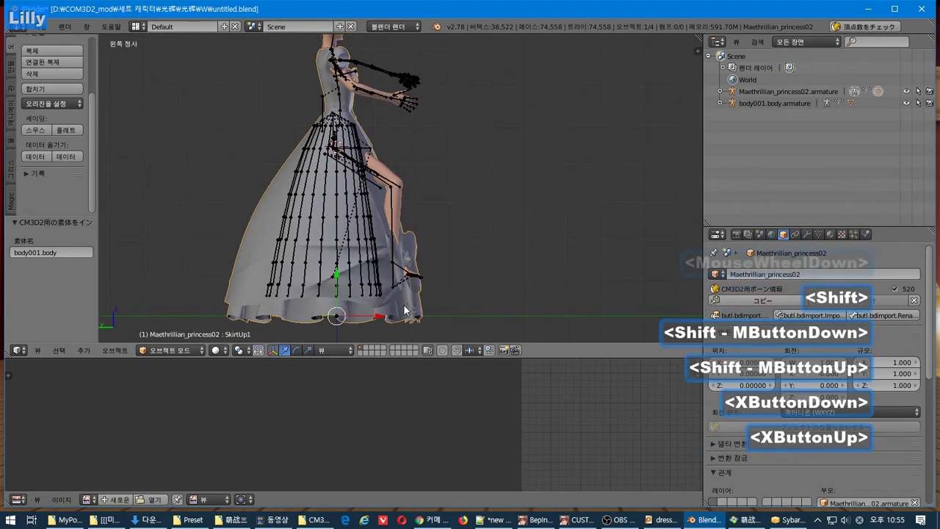
{"action": "key", "text": "Tab"}
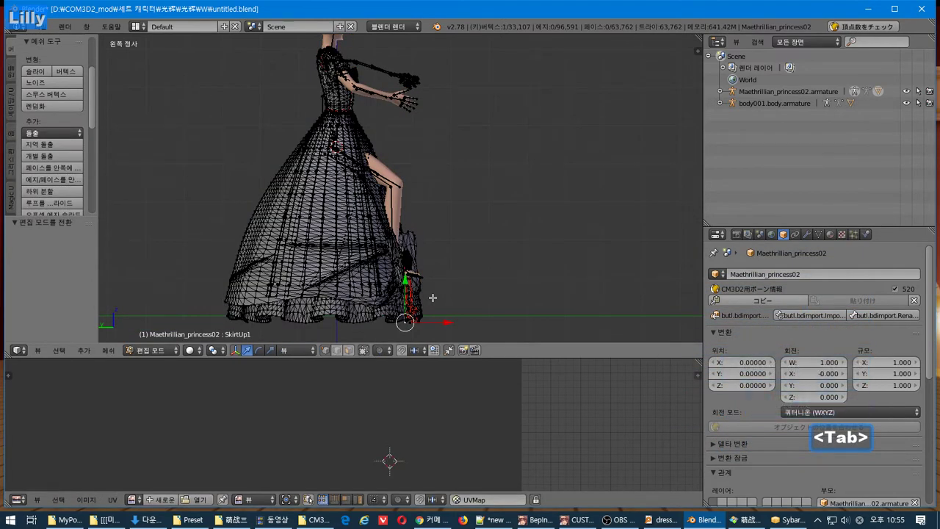
{"action": "scroll", "coordinate": [432, 297], "scroll_direction": "up", "scroll_amount": 1}
{"action": "scroll", "coordinate": [432, 297], "scroll_direction": "down", "scroll_amount": 1}
{"action": "middle_click_drag", "start_coordinate": [432, 298], "coordinate": [431, 270], "text": "shift"}
{"action": "scroll", "coordinate": [429, 283], "scroll_direction": "up", "scroll_amount": 1}
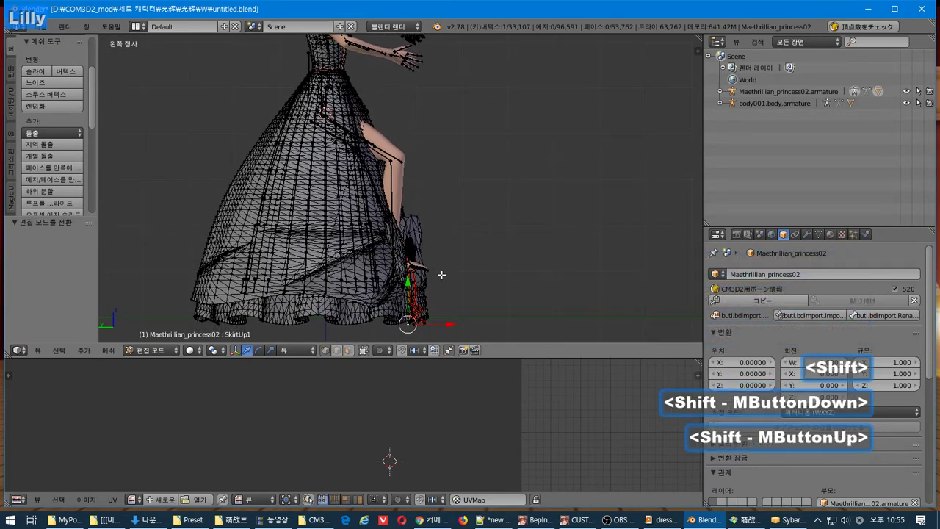
{"action": "key", "text": "shift+KP_6"}
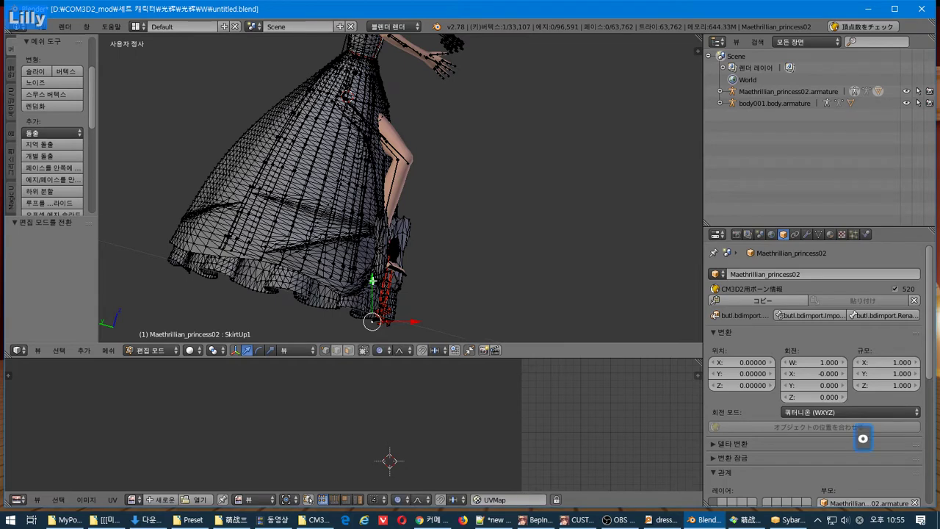
{"action": "left_click", "coordinate": [402, 353]}
{"action": "left_click", "coordinate": [444, 270]}
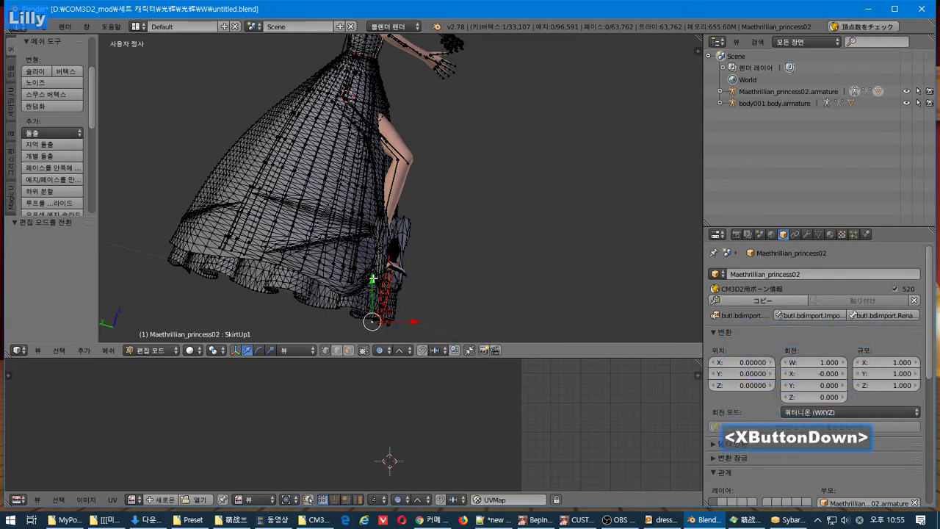
Raise the front hem vertices in the SkirtUp1 shape by about 4.82 along the view's vertical axis, with a proportional size of 5.56
{"action": "key", "text": "g"}
{"action": "scroll", "coordinate": [375, 262], "scroll_direction": "up", "scroll_amount": 3}
{"action": "scroll", "coordinate": [375, 259], "scroll_direction": "down", "scroll_amount": 8}
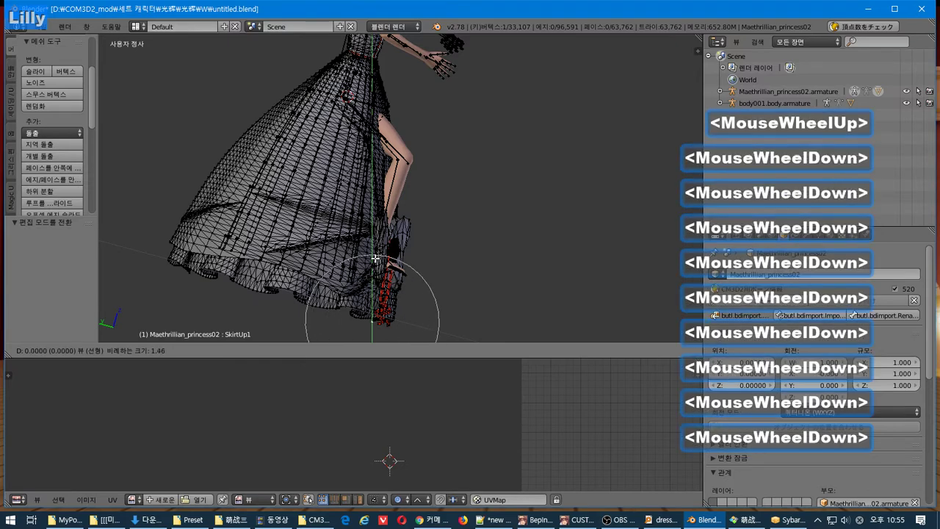
{"action": "scroll", "coordinate": [375, 258], "scroll_direction": "up", "scroll_amount": 2}
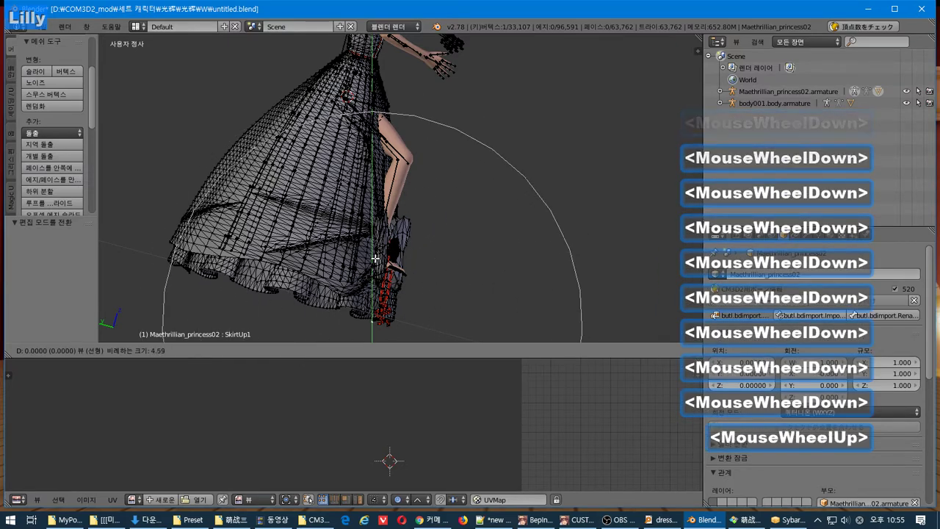
{"action": "scroll", "coordinate": [375, 258], "scroll_direction": "down", "scroll_amount": 1}
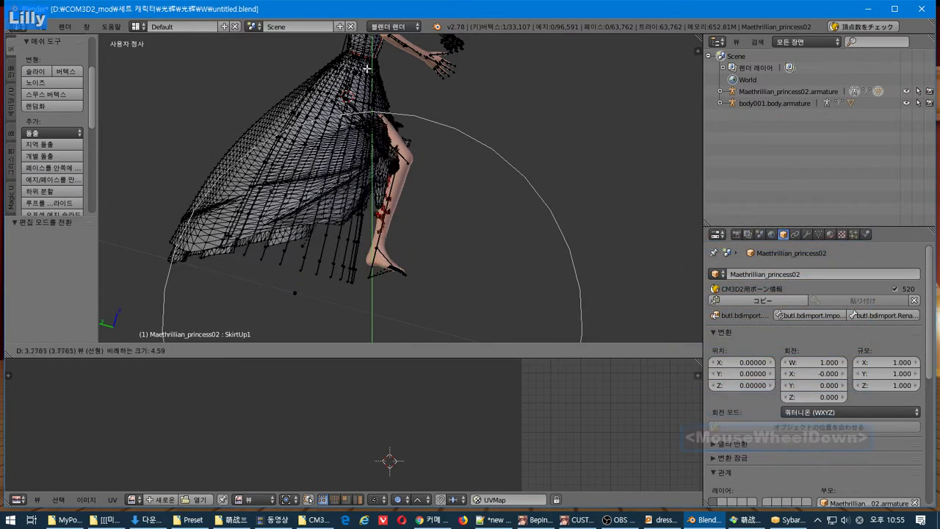
{"action": "scroll", "coordinate": [365, 160], "scroll_direction": "up", "scroll_amount": 1}
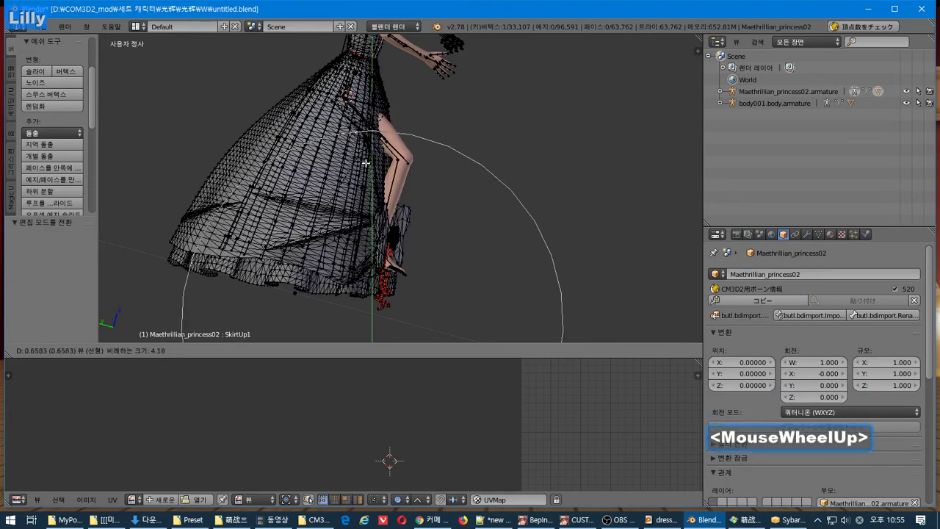
{"action": "scroll", "coordinate": [366, 161], "scroll_direction": "down", "scroll_amount": 3}
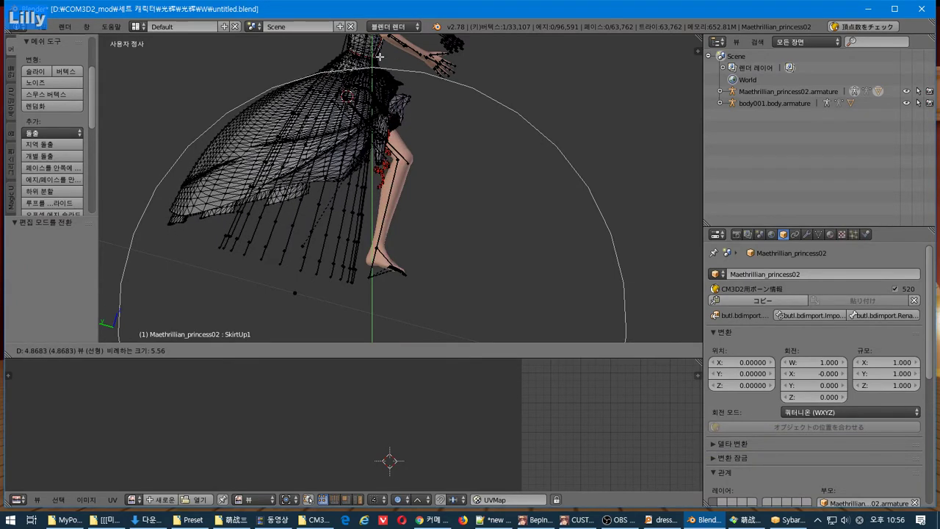
{"action": "left_click", "coordinate": [442, 182]}
Check the raised skirt from the front and both sides, and export it as CM3D2 model Maethrillian_princess02.model
{"action": "key", "text": "KP_1"}
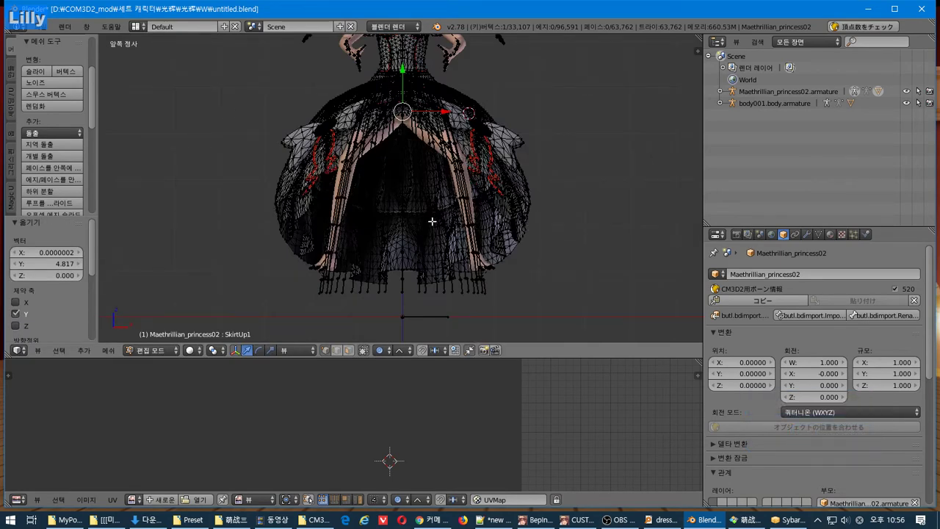
{"action": "key", "text": "KP_3"}
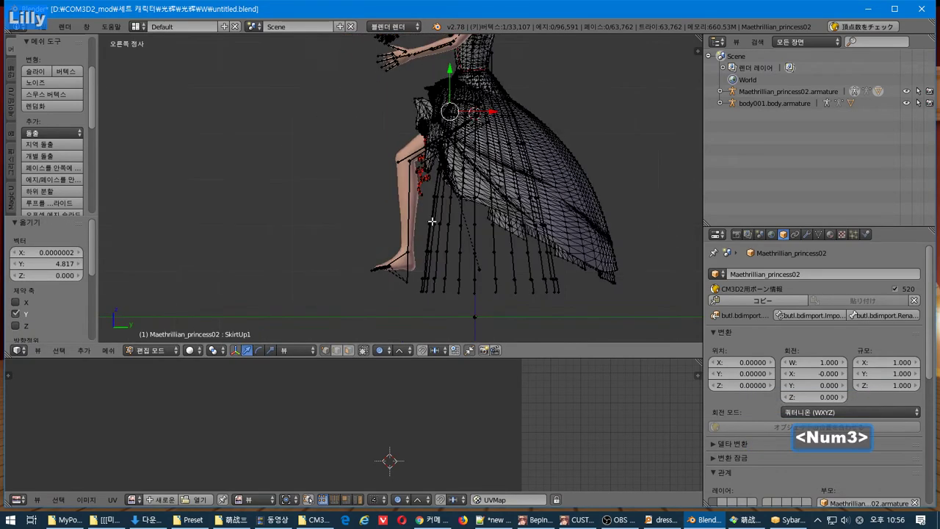
{"action": "key", "text": "ctrl+KP_3"}
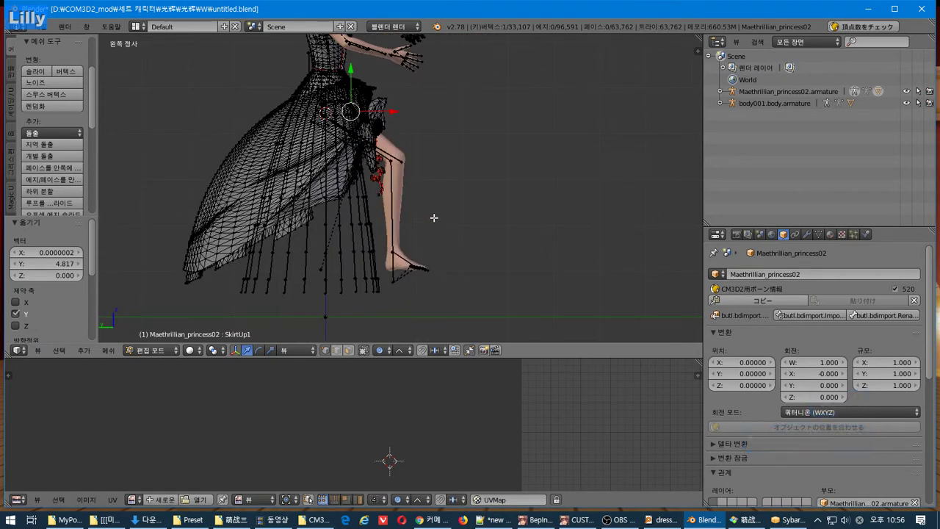
{"action": "left_click", "coordinate": [40, 27]}
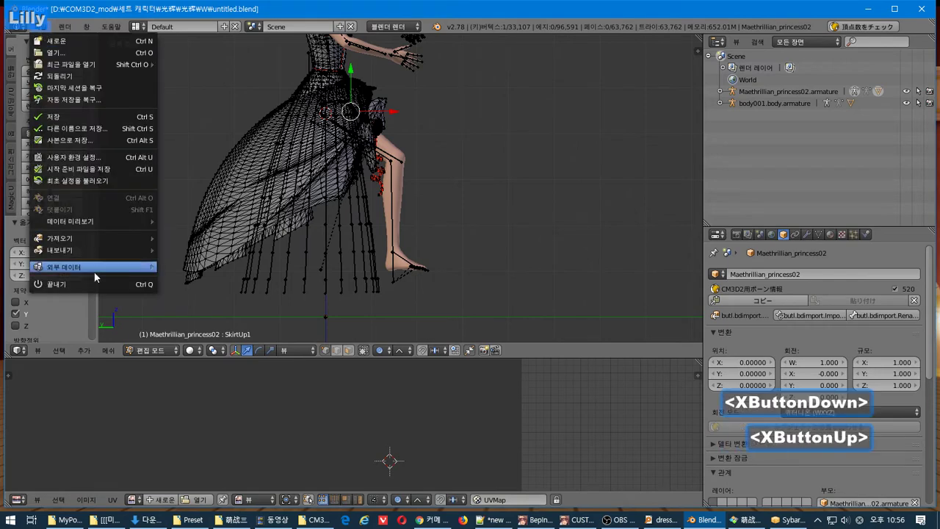
{"action": "left_click", "coordinate": [198, 357]}
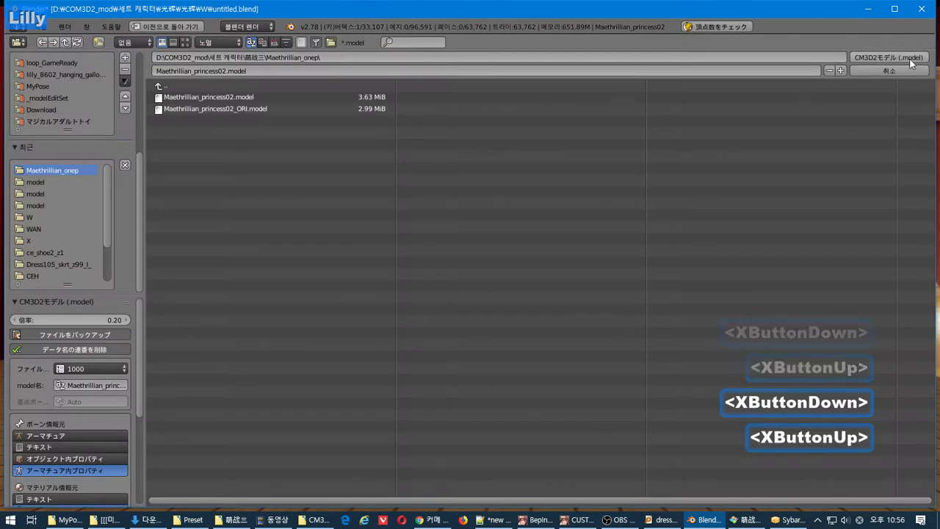
Switch to the game, equip the exported dress, and inspect the skirt from several angles with the SkirtUp1 value raised
{"action": "key", "text": "alt+Tab"}
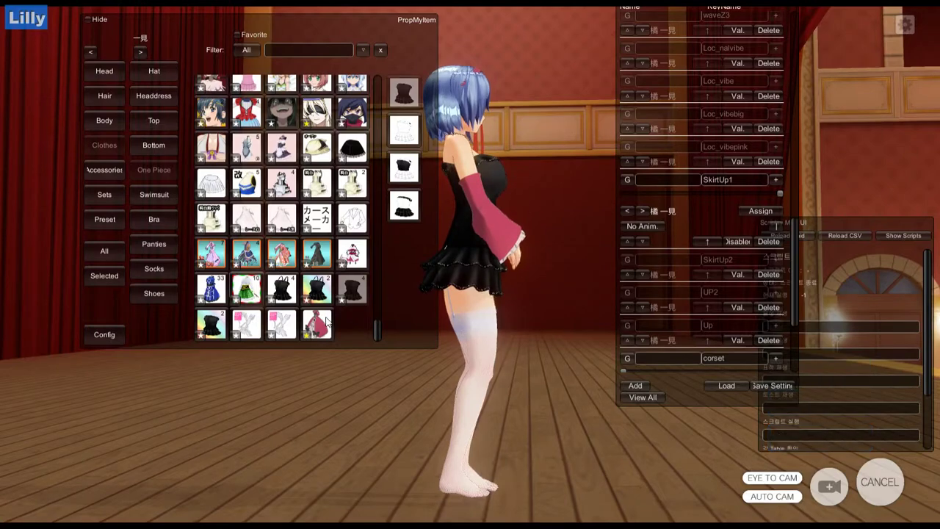
{"action": "left_click", "coordinate": [325, 321]}
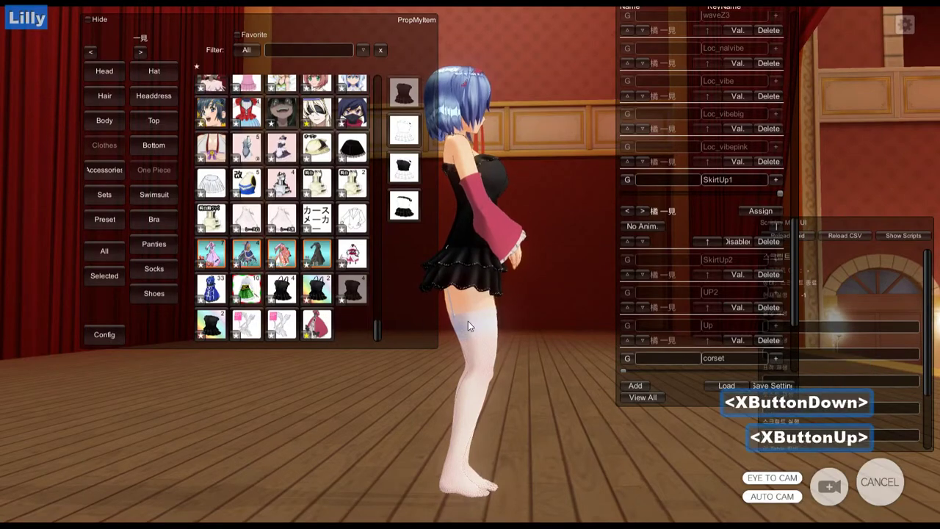
{"action": "left_click_drag", "start_coordinate": [761, 193], "coordinate": [804, 192]}
{"action": "right_click_drag", "start_coordinate": [486, 267], "coordinate": [400, 279]}
{"action": "right_click_drag", "start_coordinate": [543, 280], "coordinate": [464, 280]}
{"action": "mouse_move", "coordinate": [464, 280]}
{"action": "left_mouse_down"}
{"action": "mouse_move", "coordinate": [823, 281]}
{"action": "mouse_move", "coordinate": [546, 309]}
{"action": "mouse_move", "coordinate": [472, 291]}
{"action": "left_mouse_up"}
{"action": "right_click_drag", "start_coordinate": [472, 287], "coordinate": [526, 267]}
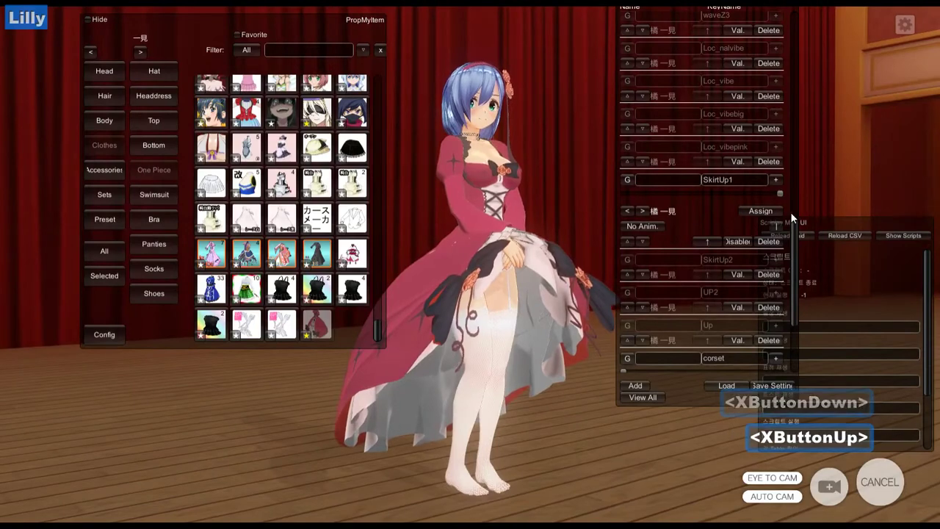
{"action": "left_click_drag", "start_coordinate": [780, 193], "coordinate": [822, 199]}
{"action": "right_click_drag", "start_coordinate": [517, 298], "coordinate": [441, 302]}
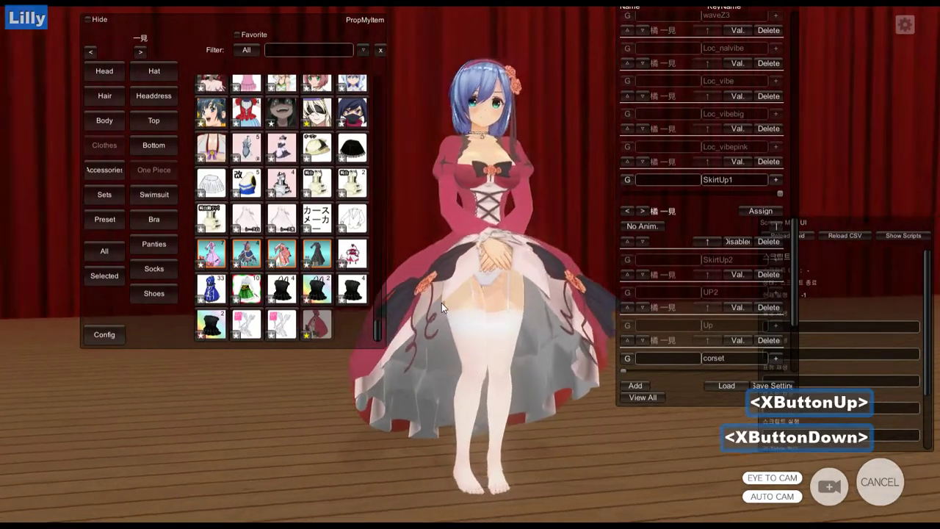
Switch back to Blender and undo the linear-falloff skirt move
{"action": "key", "text": "alt+Tab"}
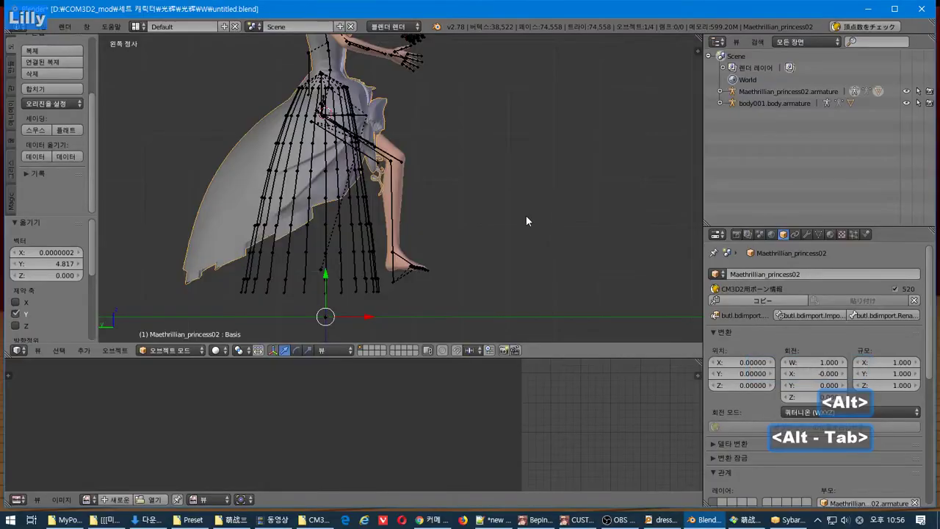
{"action": "key", "text": "ctrl+z"}
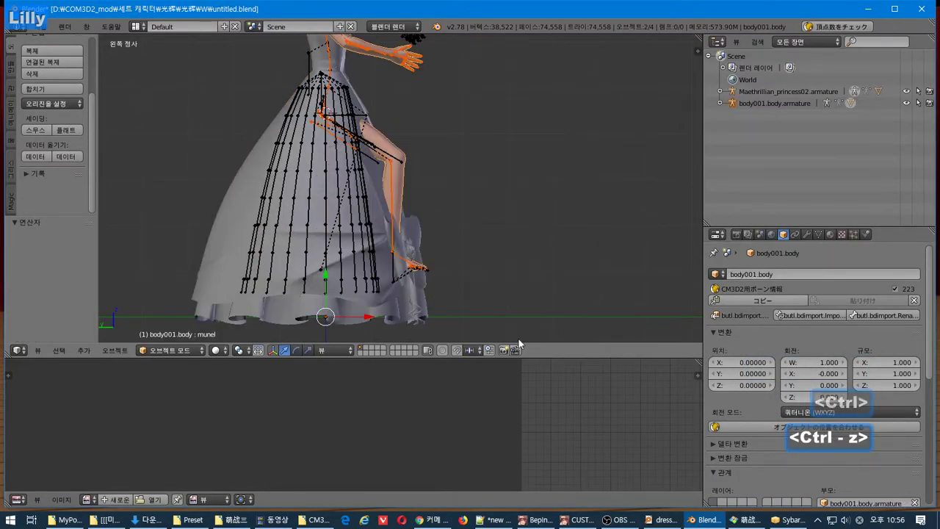
{"action": "key", "text": "Tab"}
{"action": "key", "text": "Tab"}
Reopen the dress mesh for editing and enable proportional editing with Smooth falloff
{"action": "right_click", "coordinate": [377, 240]}
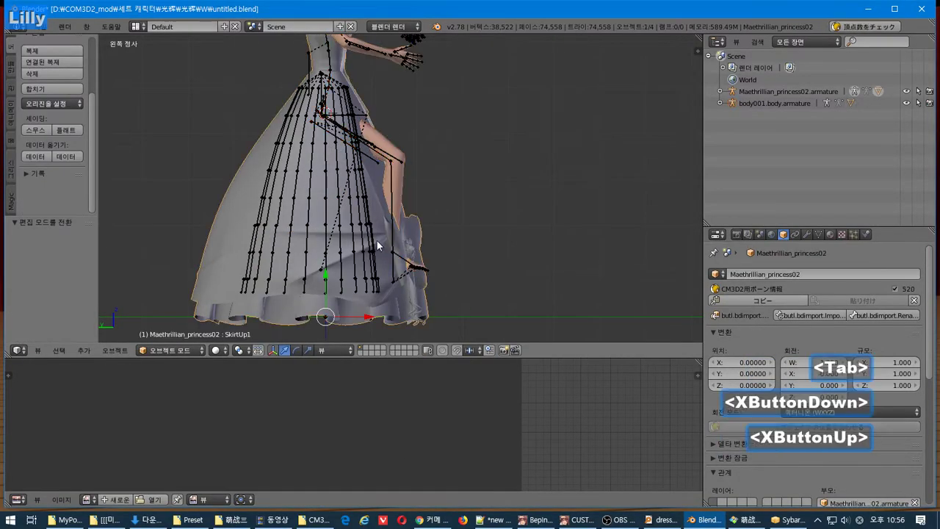
{"action": "key", "text": "Tab"}
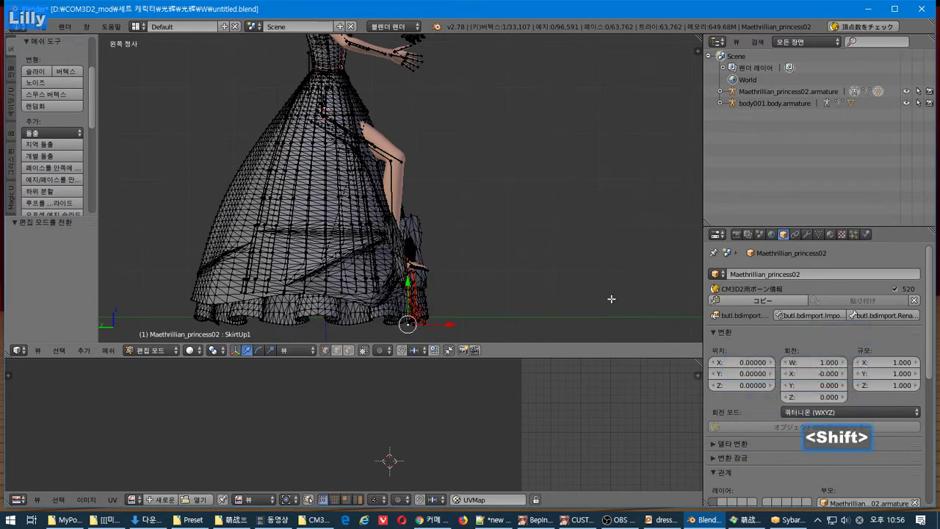
{"action": "middle_click_drag", "start_coordinate": [611, 299], "coordinate": [612, 296]}
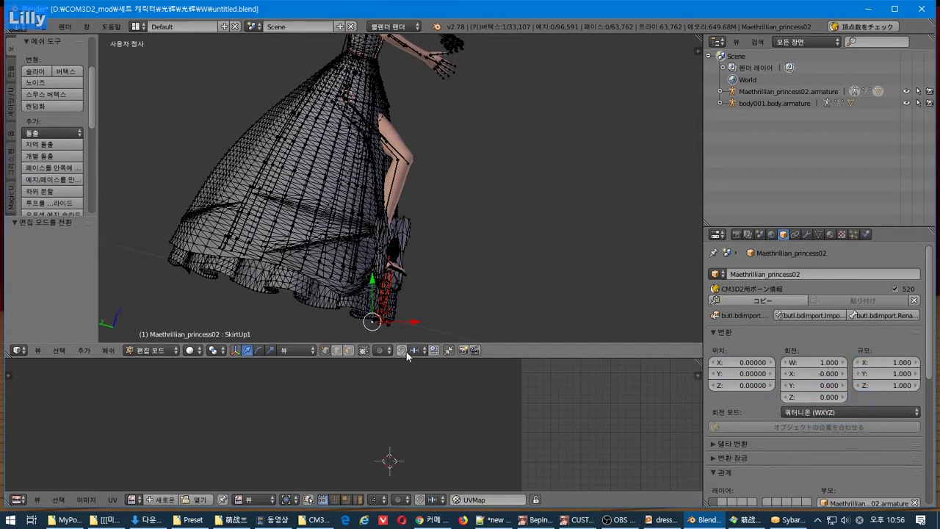
{"action": "left_click", "coordinate": [383, 350]}
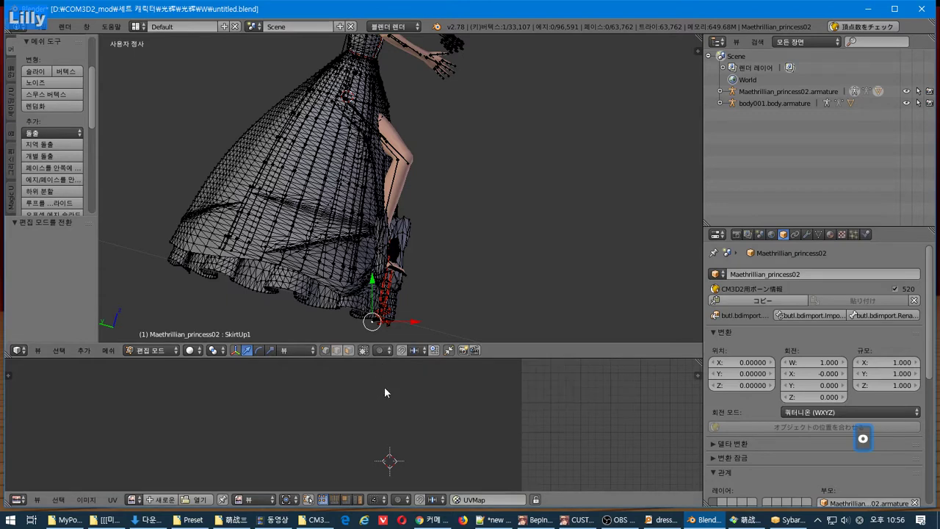
{"action": "left_click", "coordinate": [385, 374]}
{"action": "left_click", "coordinate": [407, 351]}
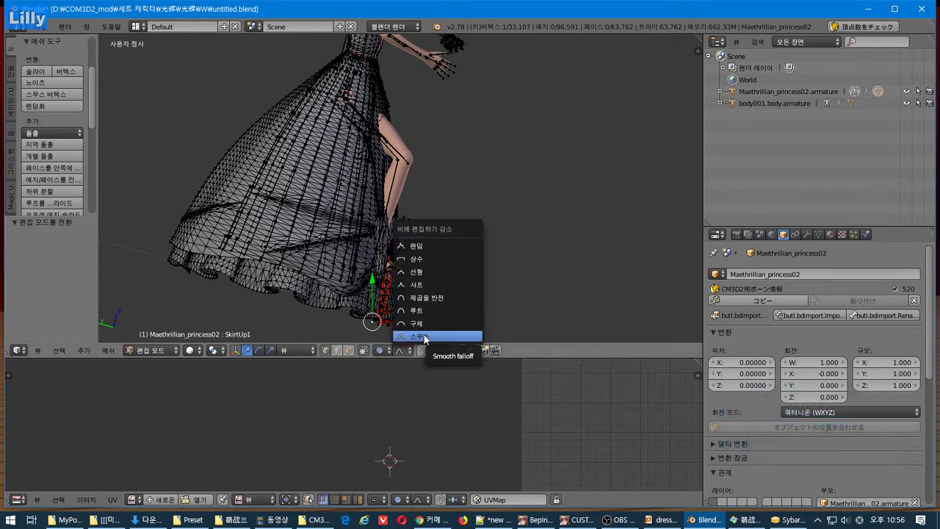
{"action": "left_click", "coordinate": [423, 336]}
Lift the front hem vertices in the SkirtUp1 shape by about 4.73 along the view's vertical axis, using a proportional size of 5.56
{"action": "left_click_drag", "start_coordinate": [370, 282], "coordinate": [372, 272]}
{"action": "scroll", "coordinate": [372, 272], "scroll_direction": "up", "scroll_amount": 3}
{"action": "scroll", "coordinate": [372, 272], "scroll_direction": "down", "scroll_amount": 3}
{"action": "scroll", "coordinate": [373, 270], "scroll_direction": "down", "scroll_amount": 7}
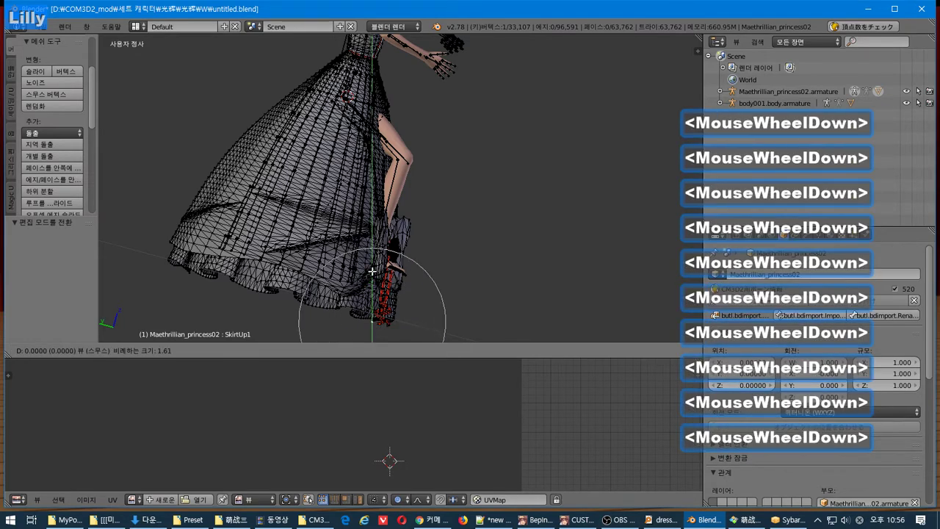
{"action": "scroll", "coordinate": [374, 269], "scroll_direction": "up", "scroll_amount": 1}
{"action": "scroll", "coordinate": [376, 249], "scroll_direction": "down", "scroll_amount": 6}
{"action": "scroll", "coordinate": [382, 199], "scroll_direction": "down", "scroll_amount": 5}
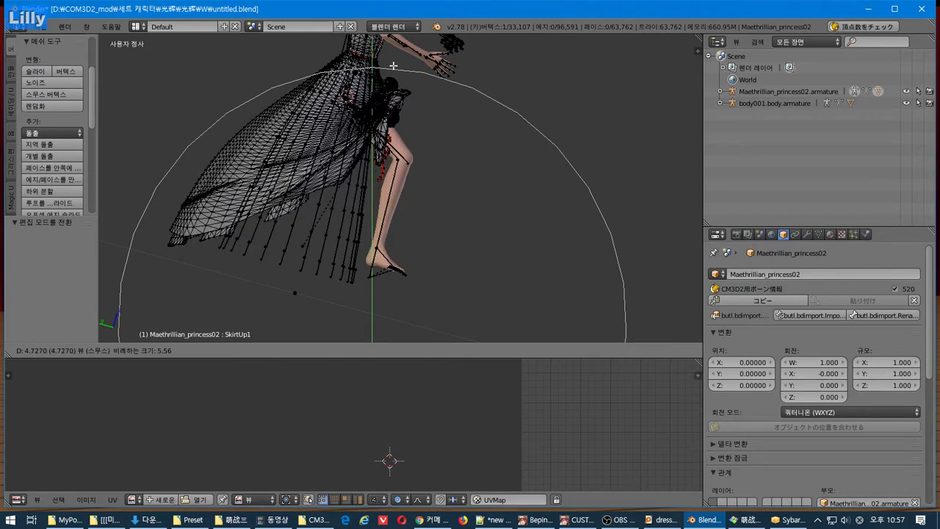
{"action": "left_click", "coordinate": [411, 83]}
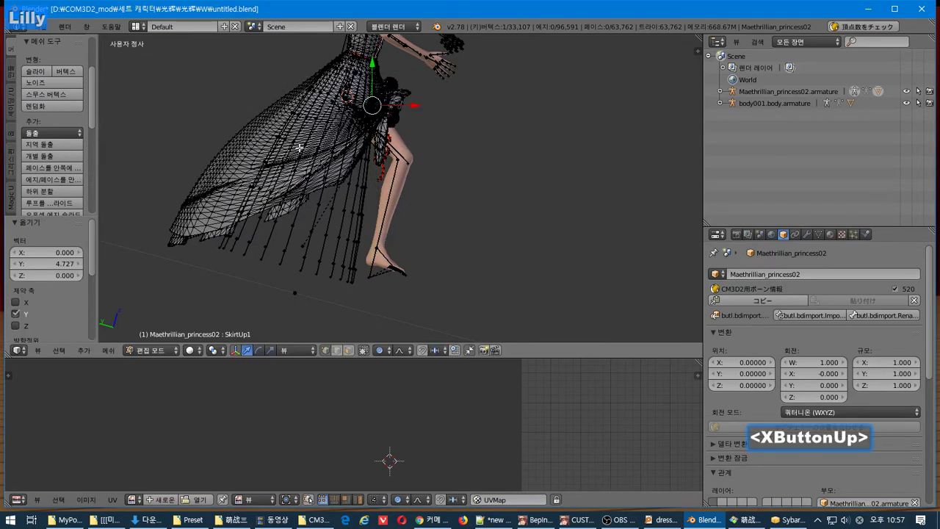
Export the smoothly raised dress over Maethrillian_princess02.model as a CM3D2 model and switch to the game
{"action": "left_click", "coordinate": [43, 31]}
{"action": "left_click", "coordinate": [43, 31]}
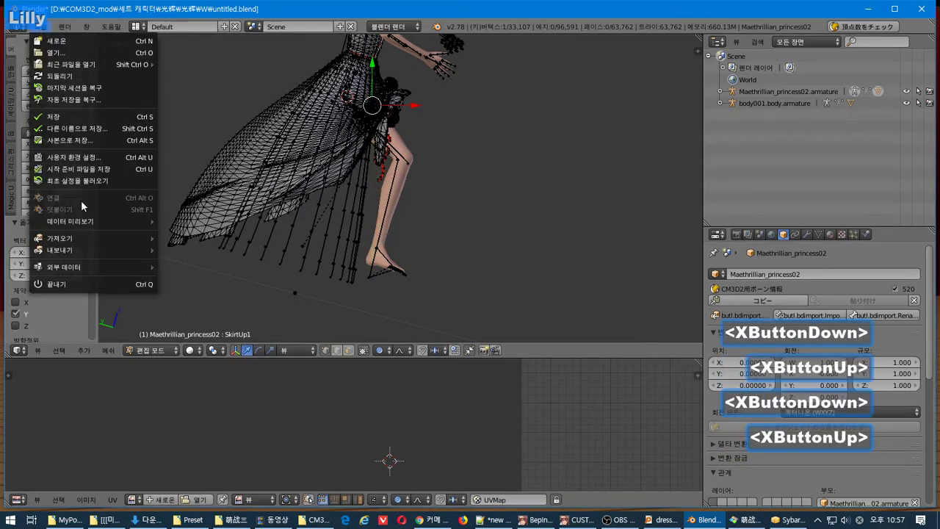
{"action": "mouse_move", "coordinate": [88, 250]}
{"action": "left_click", "coordinate": [209, 352]}
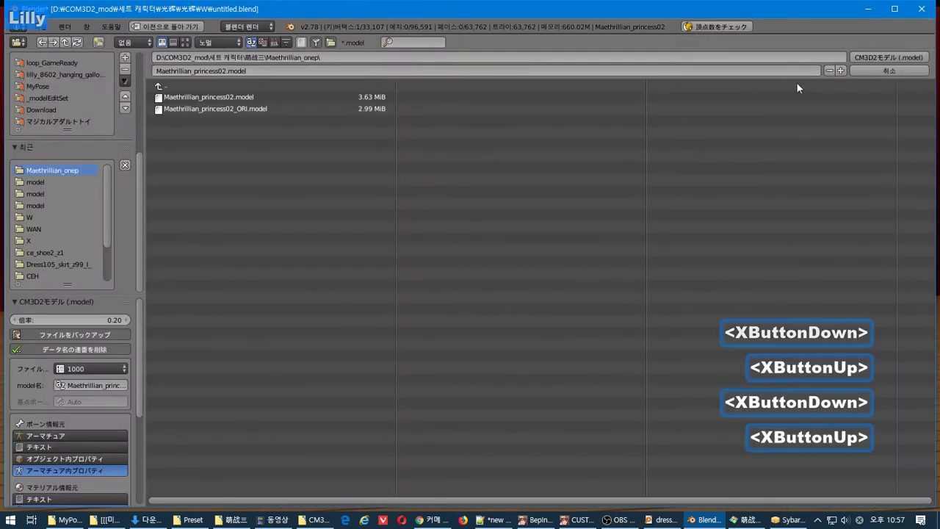
{"action": "left_click", "coordinate": [869, 58]}
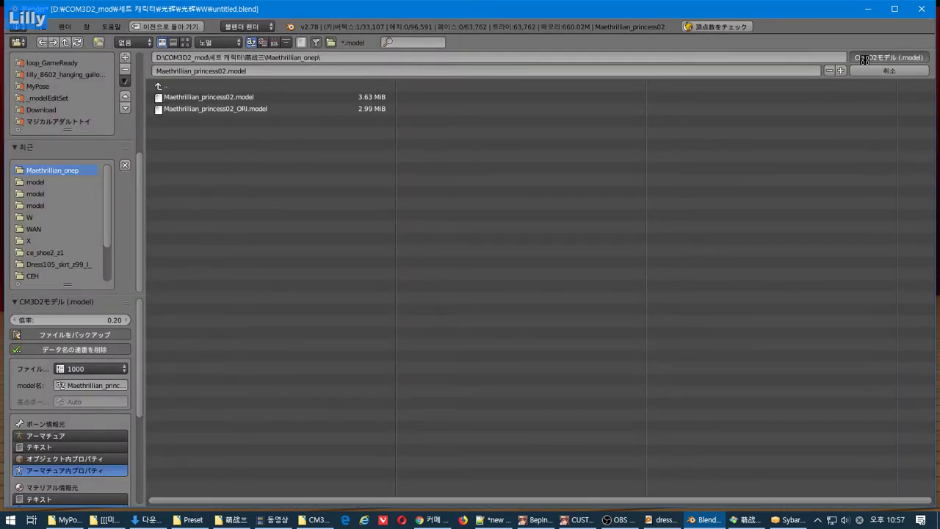
{"action": "key", "text": "alt+Tab"}
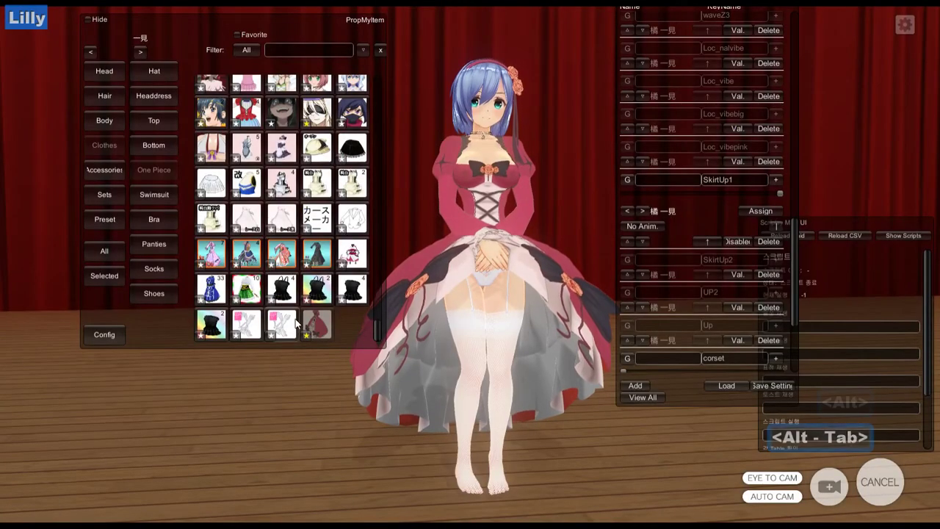
Reapply the princess dress in the game and vary SkirtUp1 to examine the lifted skirt from the front and side
{"action": "left_click", "coordinate": [312, 321]}
{"action": "left_click", "coordinate": [312, 321]}
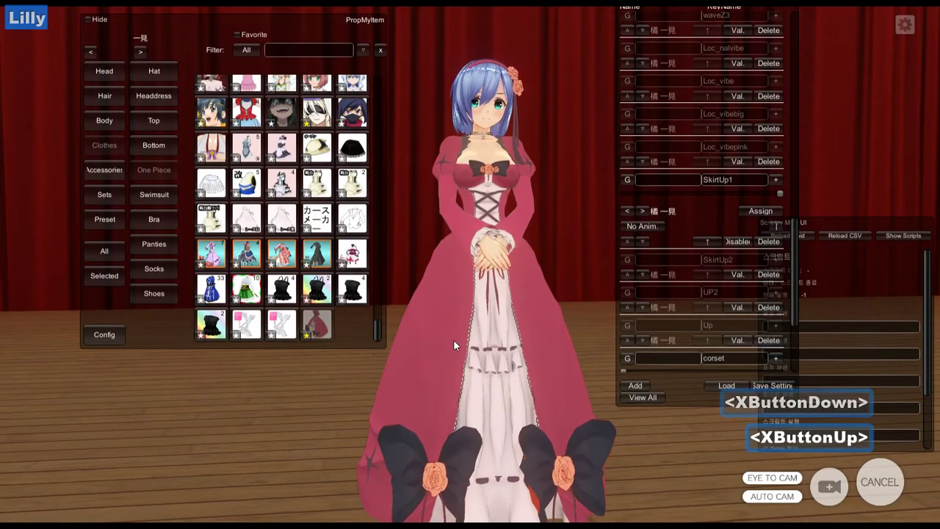
{"action": "left_click_drag", "start_coordinate": [778, 194], "coordinate": [801, 189]}
{"action": "mouse_move", "coordinate": [514, 268]}
{"action": "right_mouse_down"}
{"action": "mouse_move", "coordinate": [615, 291]}
{"action": "mouse_move", "coordinate": [521, 281]}
{"action": "right_mouse_up"}
{"action": "scroll", "coordinate": [505, 279], "scroll_direction": "up", "scroll_amount": 6}
{"action": "key", "text": "XF86Back"}
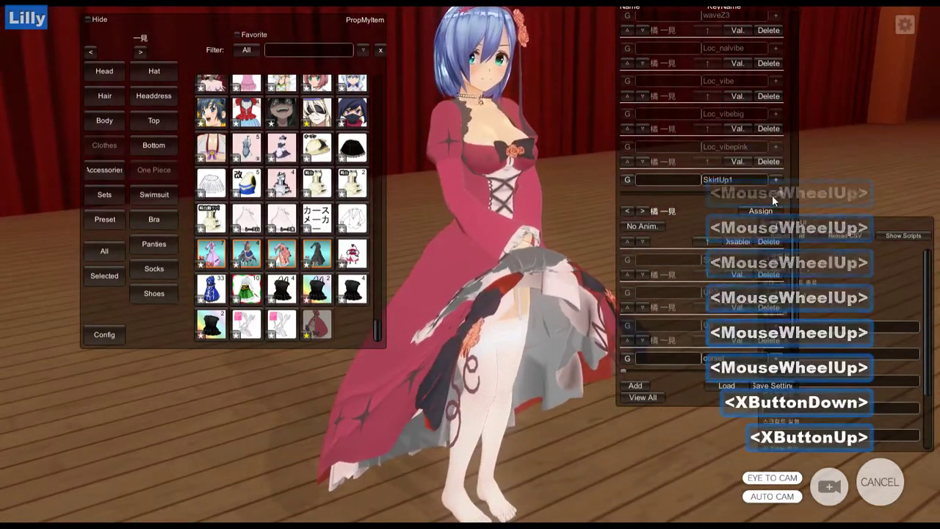
{"action": "key", "text": "XF86Back"}
{"action": "left_click_drag", "start_coordinate": [721, 188], "coordinate": [795, 191]}
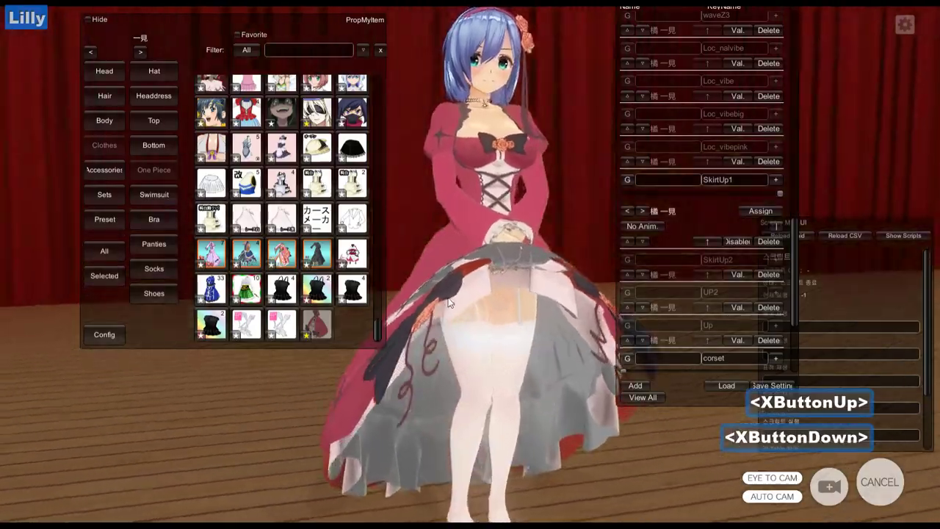
Switch back to Blender, undo the Smooth-falloff hem lift, and reopen the Maethrillian_princess02 dress mesh for editing
{"action": "key", "text": "alt+Tab"}
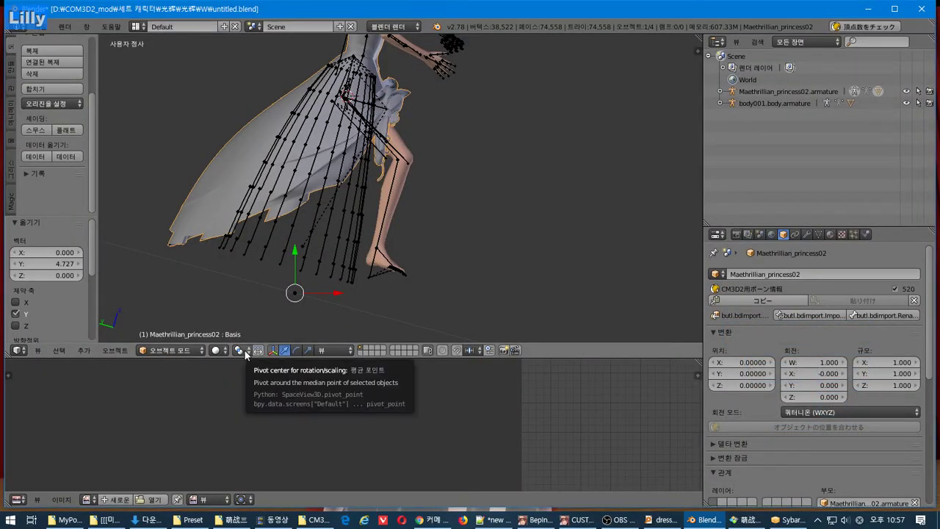
{"action": "key", "text": "ctrl+z"}
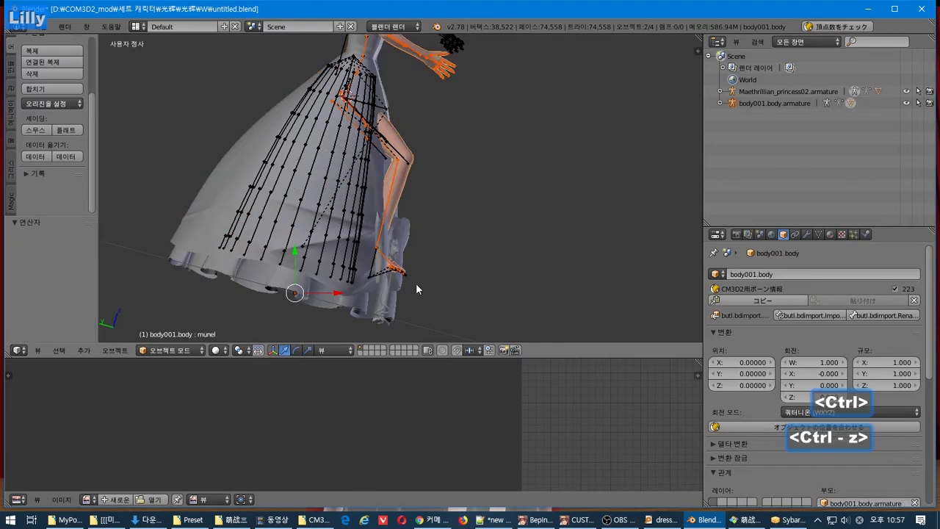
{"action": "key", "text": "Tab"}
{"action": "right_click", "coordinate": [367, 297]}
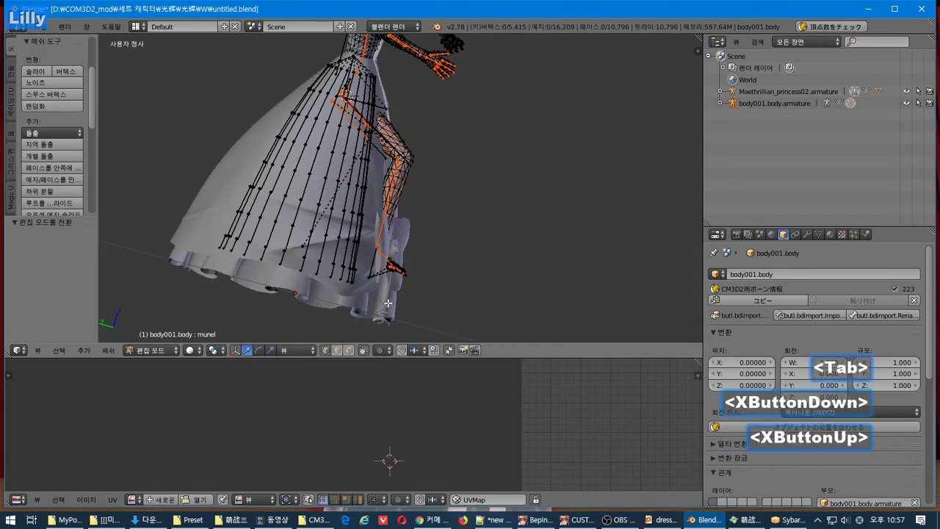
{"action": "right_click", "coordinate": [359, 297]}
{"action": "key", "text": "Tab"}
{"action": "right_click", "coordinate": [386, 294]}
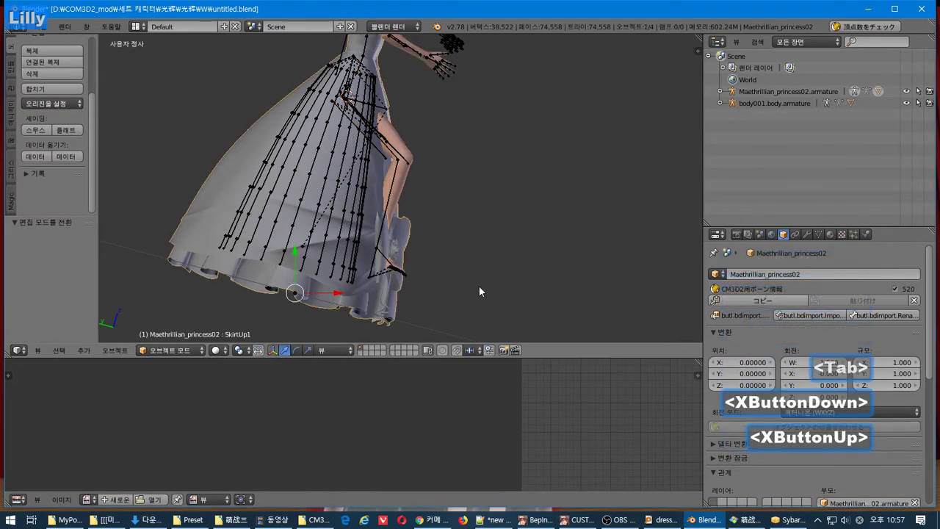
{"action": "key", "text": "Tab"}
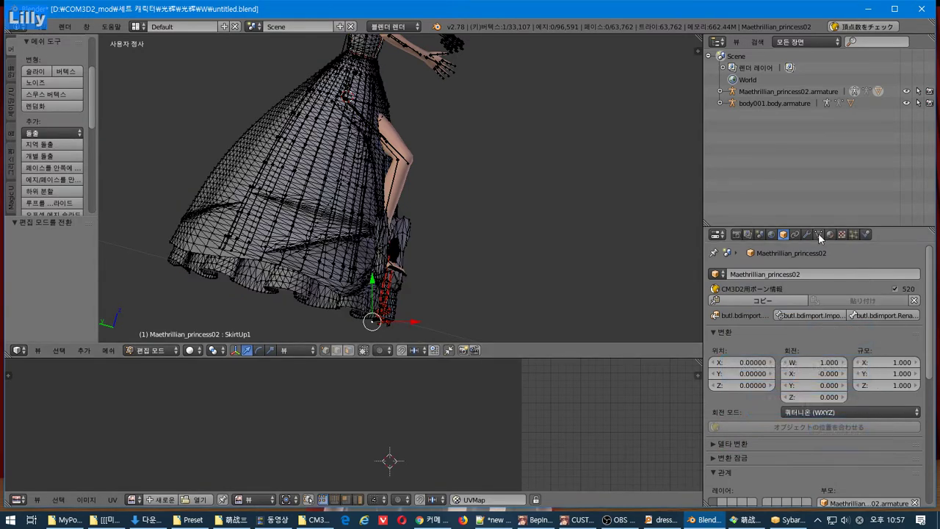
Enable proportional editing for the dress mesh and turn off limiting the selection to visible geometry
{"action": "left_click", "coordinate": [380, 350]}
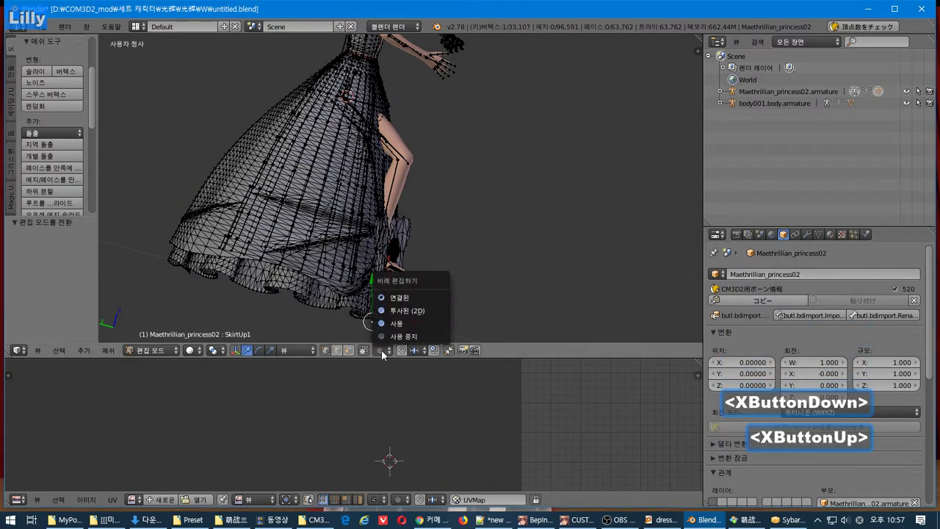
{"action": "left_click", "coordinate": [397, 323]}
{"action": "left_click", "coordinate": [401, 349]}
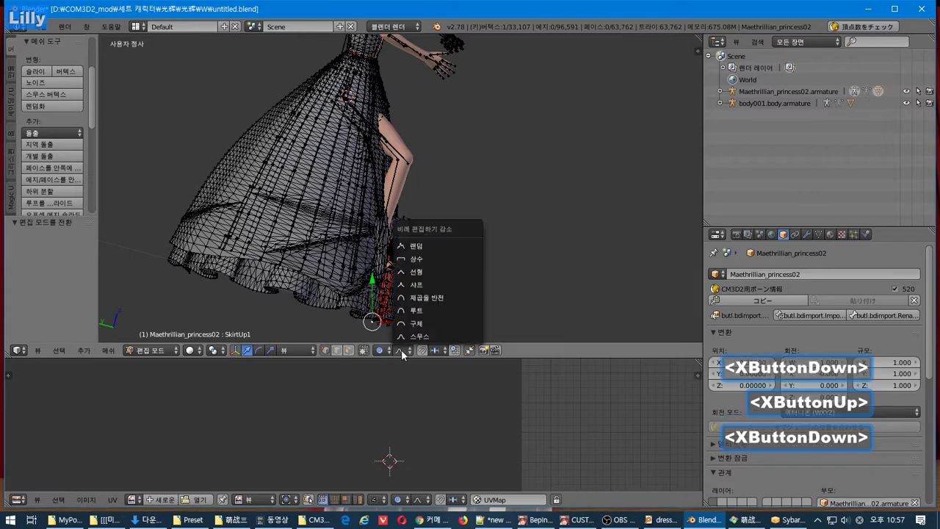
{"action": "left_click", "coordinate": [401, 349]}
{"action": "left_click", "coordinate": [362, 350]}
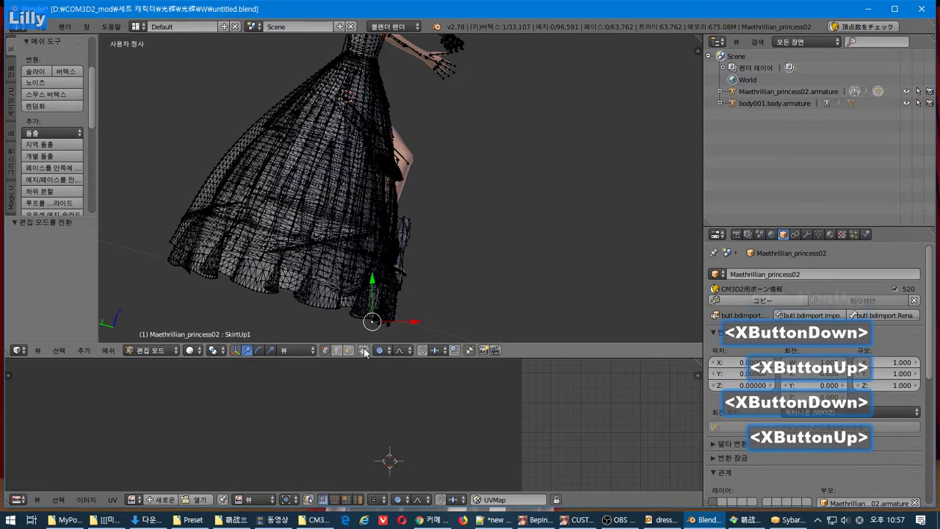
Try lifting the front hem about 1.36 vertically in the view with Sphere falloff and a proportional size of 5.05, and undo it
{"action": "left_click", "coordinate": [402, 350]}
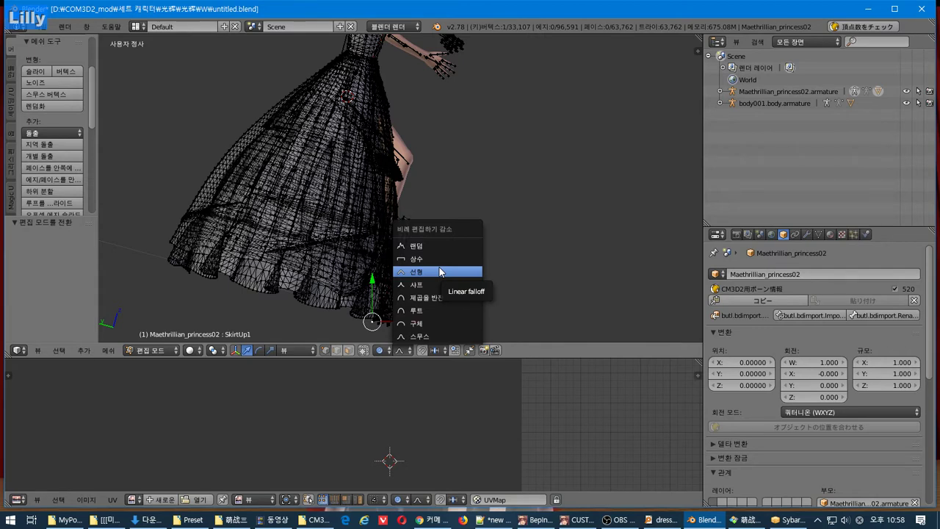
{"action": "left_click", "coordinate": [435, 324]}
{"action": "left_click_drag", "start_coordinate": [374, 283], "coordinate": [375, 254]}
{"action": "scroll", "coordinate": [375, 255], "scroll_direction": "up", "scroll_amount": 3}
{"action": "scroll", "coordinate": [375, 253], "scroll_direction": "down", "scroll_amount": 7}
{"action": "scroll", "coordinate": [374, 253], "scroll_direction": "down", "scroll_amount": 5}
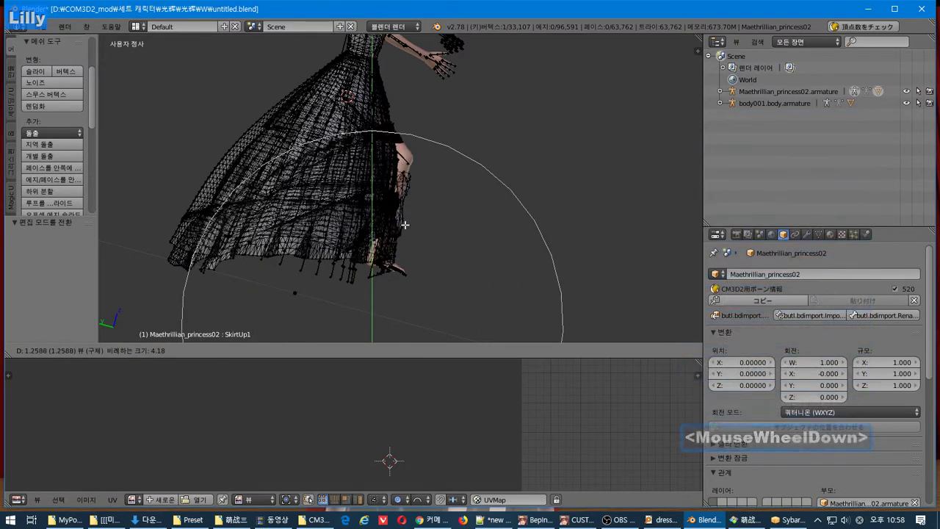
{"action": "scroll", "coordinate": [389, 204], "scroll_direction": "down", "scroll_amount": 2}
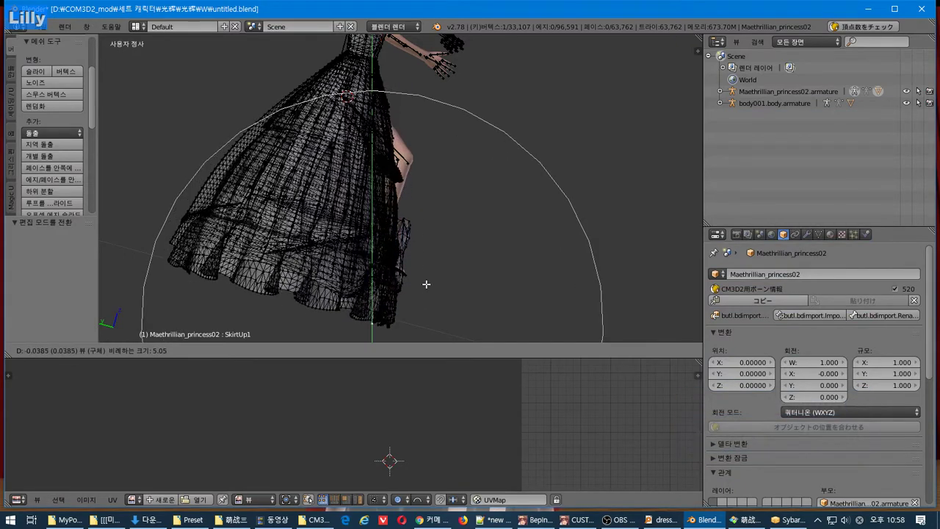
{"action": "left_click", "coordinate": [449, 219]}
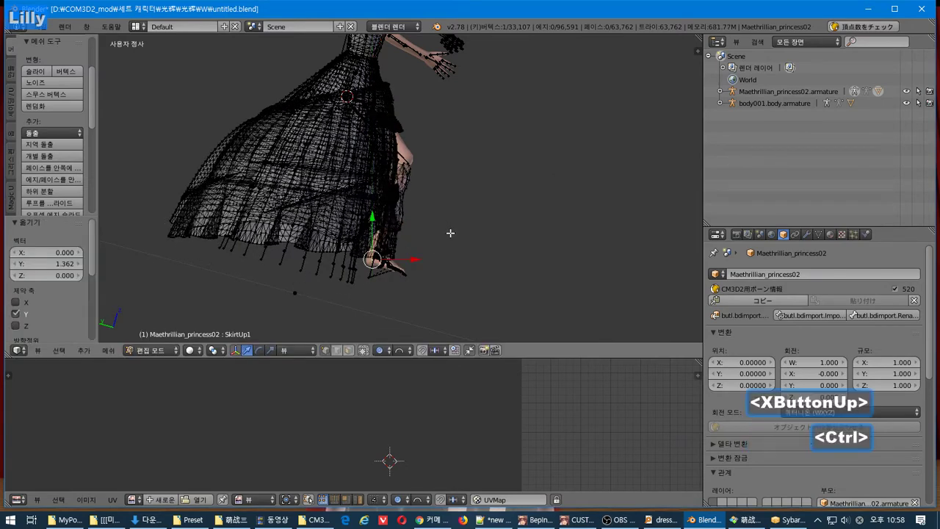
{"action": "key", "text": "ctrl+z"}
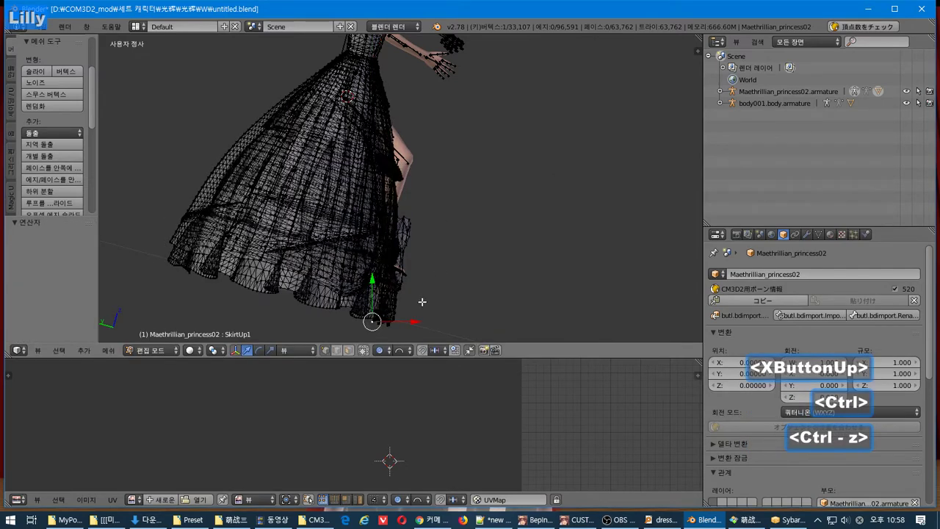
Try a much higher lift of the front hem with Sphere falloff and undo it
{"action": "left_click", "coordinate": [406, 350]}
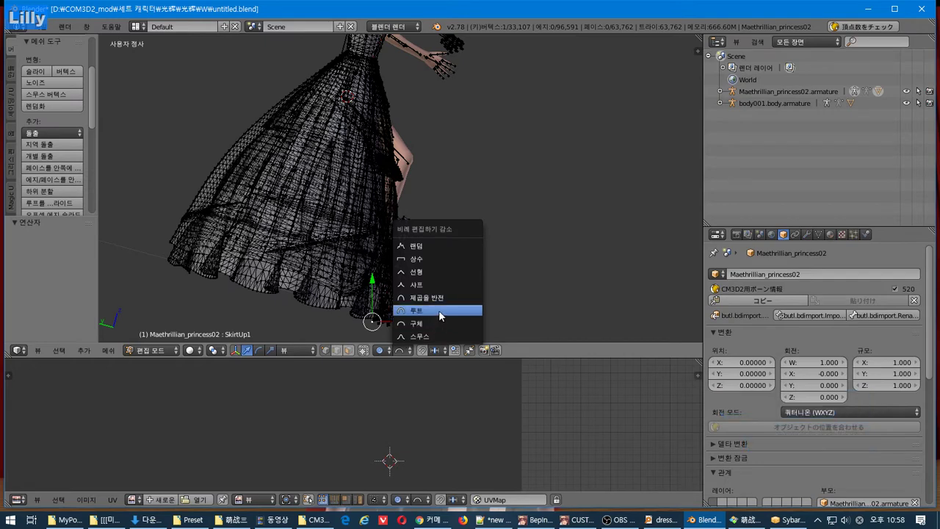
{"action": "left_click", "coordinate": [437, 324]}
{"action": "left_click_drag", "start_coordinate": [372, 282], "coordinate": [430, 130]}
{"action": "key", "text": "ctrl+z"}
Try lifting the front hem with Inverse Square falloff and undo the move
{"action": "left_click", "coordinate": [403, 350]}
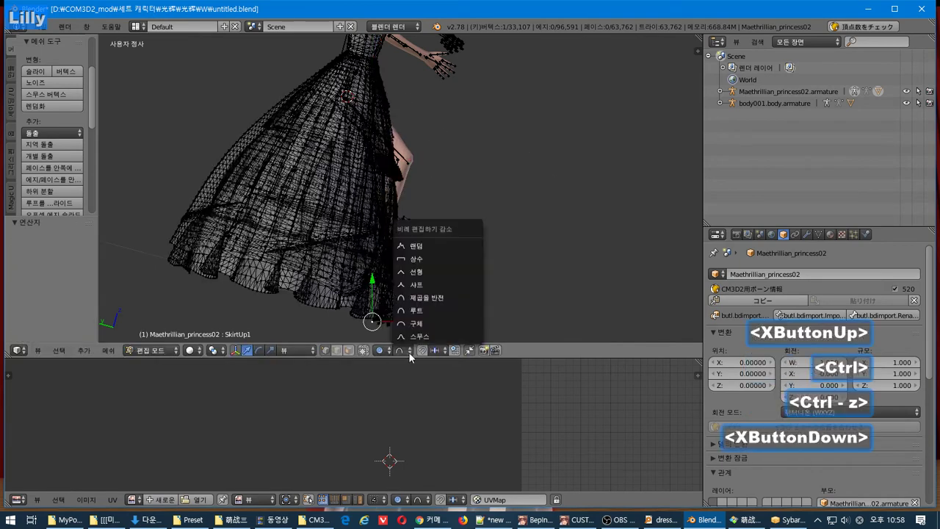
{"action": "left_click", "coordinate": [449, 298]}
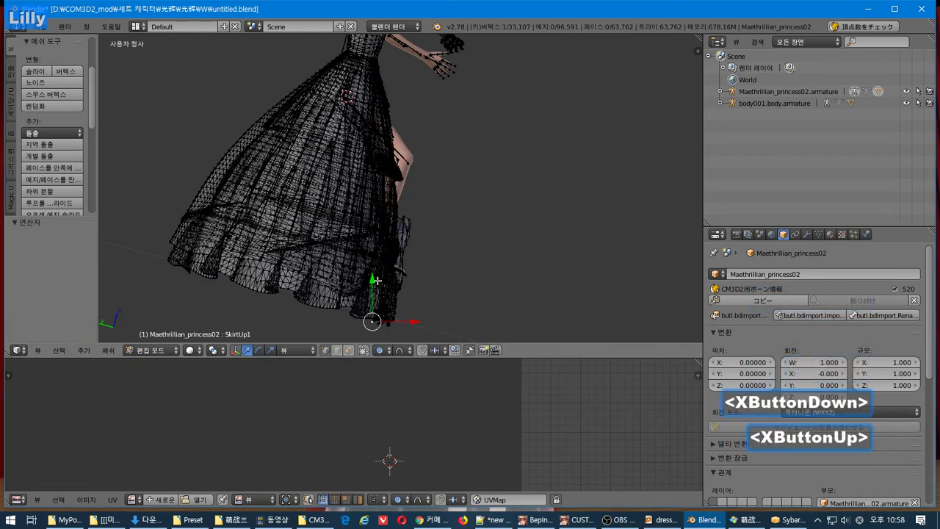
{"action": "left_click_drag", "start_coordinate": [375, 280], "coordinate": [424, 96]}
{"action": "key", "text": "ctrl+z"}
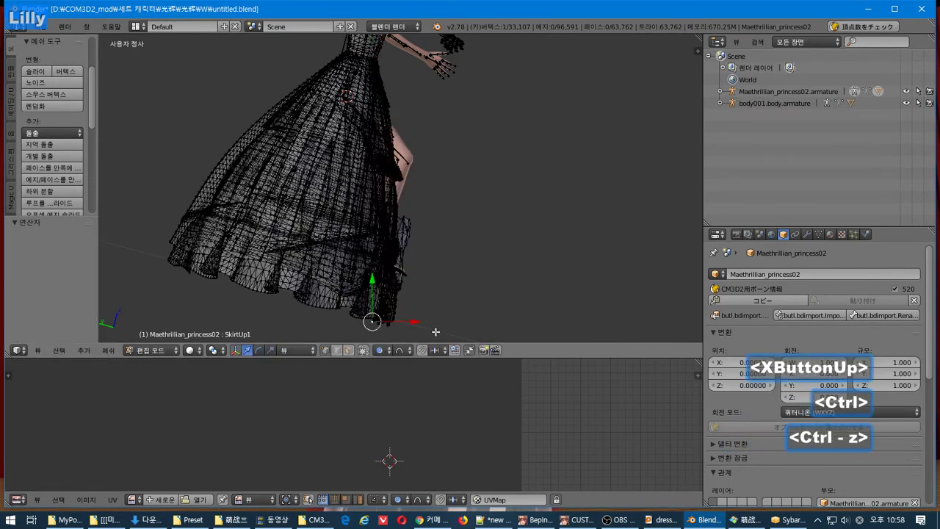
Try lifting the front hem vertically in the view with Sharp falloff at a proportional size of 5.05, and undo it
{"action": "left_click", "coordinate": [403, 351]}
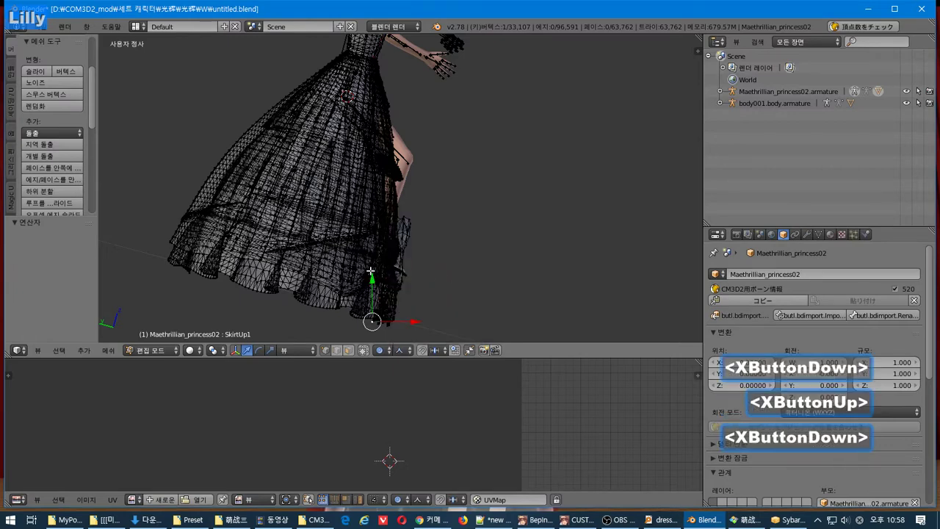
{"action": "key", "text": "g"}
{"action": "key", "text": "y"}
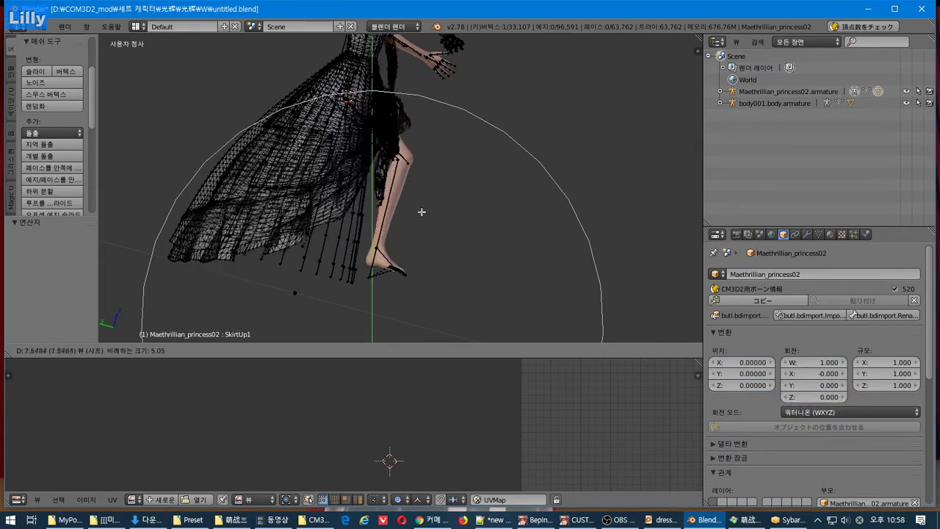
{"action": "key", "text": "ctrl+z"}
Set the proportional falloff to Linear, try a high lift of the front hem, and undo that lift
{"action": "left_click", "coordinate": [400, 350]}
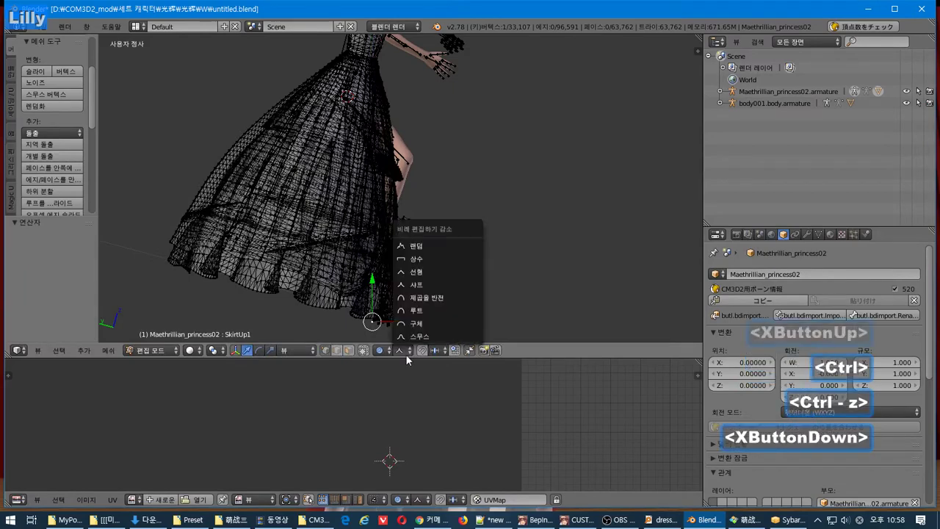
{"action": "left_click", "coordinate": [433, 272]}
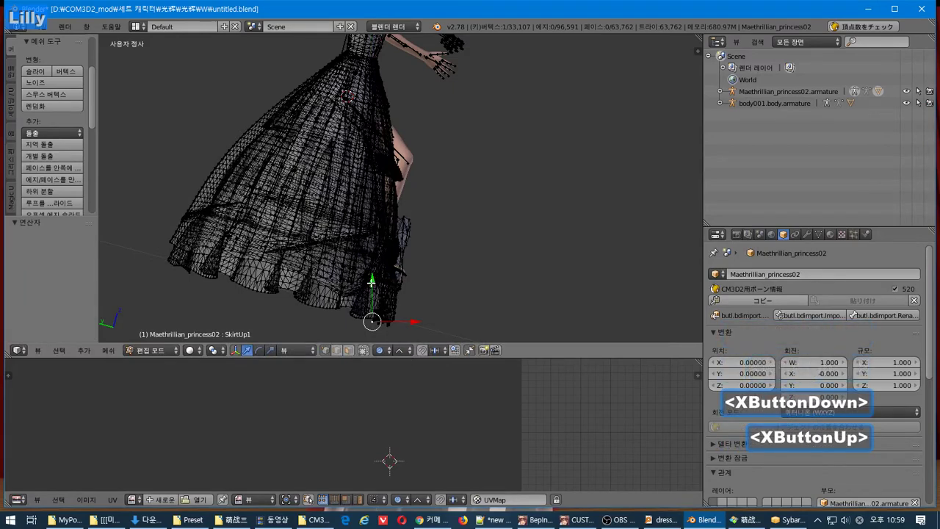
{"action": "left_click_drag", "start_coordinate": [371, 281], "coordinate": [382, 153]}
{"action": "left_click_drag", "start_coordinate": [385, 90], "coordinate": [381, 119]}
{"action": "key", "text": "ctrl+z"}
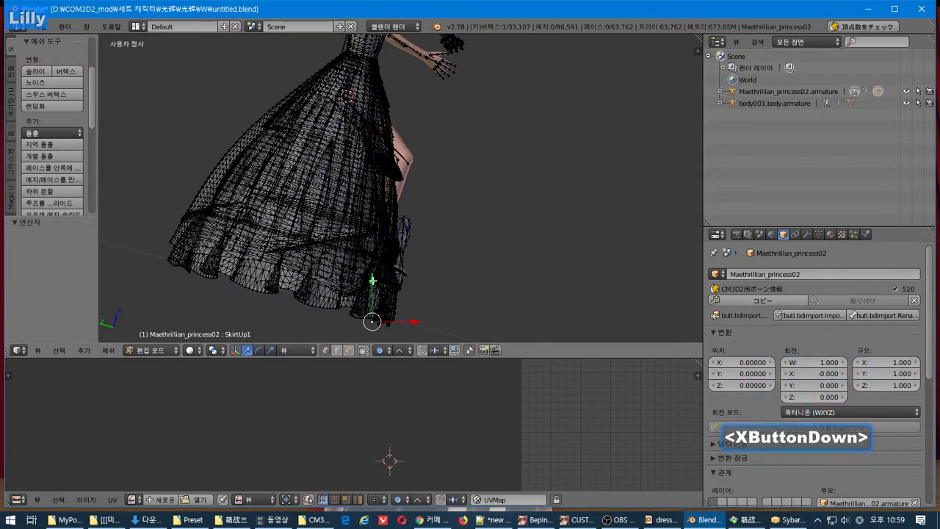
Raise the front hem in the SkirtUp1 shape in successive vertical moves, using Linear falloff and a reduced proportional size
{"action": "left_click_drag", "start_coordinate": [372, 281], "coordinate": [374, 230]}
{"action": "scroll", "coordinate": [374, 271], "scroll_direction": "down", "scroll_amount": 2}
{"action": "scroll", "coordinate": [374, 272], "scroll_direction": "up", "scroll_amount": 7}
{"action": "scroll", "coordinate": [376, 269], "scroll_direction": "up", "scroll_amount": 4}
{"action": "left_click_drag", "start_coordinate": [374, 232], "coordinate": [379, 88]}
Leave mesh editing, export the dress over Maethrillian_princess02.model as a CM3D2 model, and switch to the game
{"action": "key", "text": "KP_1"}
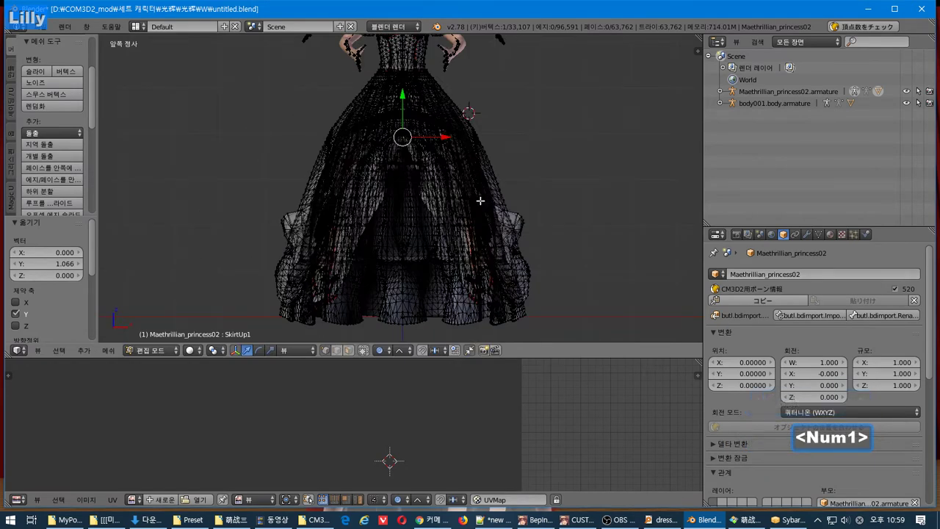
{"action": "key", "text": "Tab"}
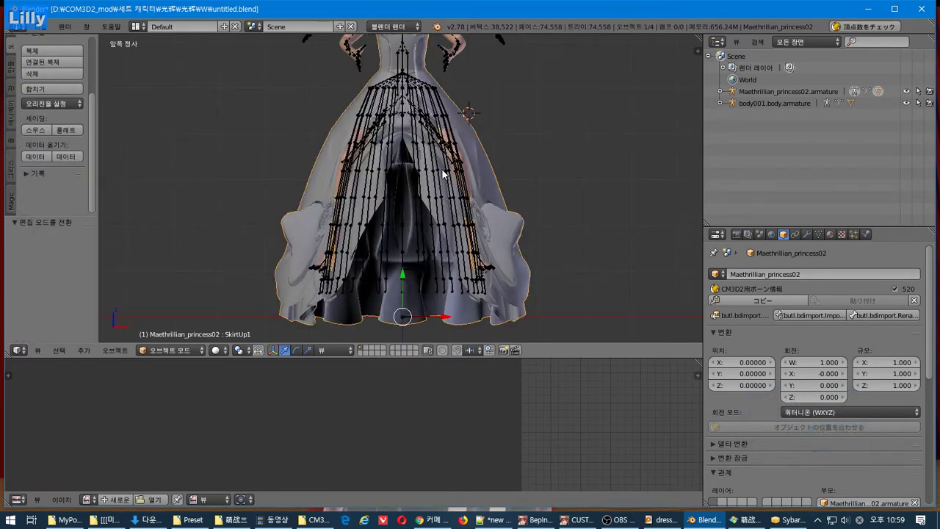
{"action": "mouse_move", "coordinate": [442, 174]}
{"action": "middle_mouse_down"}
{"action": "mouse_move", "coordinate": [596, 168]}
{"action": "mouse_move", "coordinate": [437, 171]}
{"action": "middle_mouse_up"}
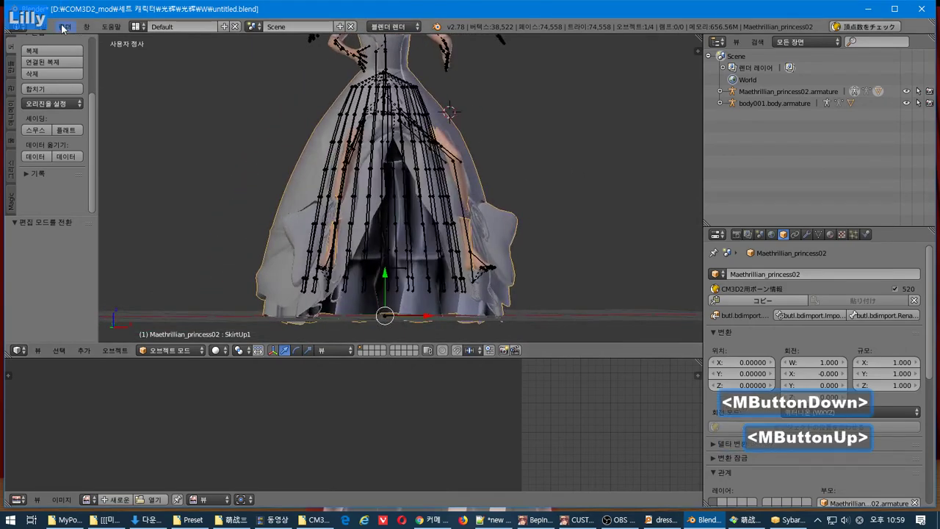
{"action": "left_click", "coordinate": [63, 30]}
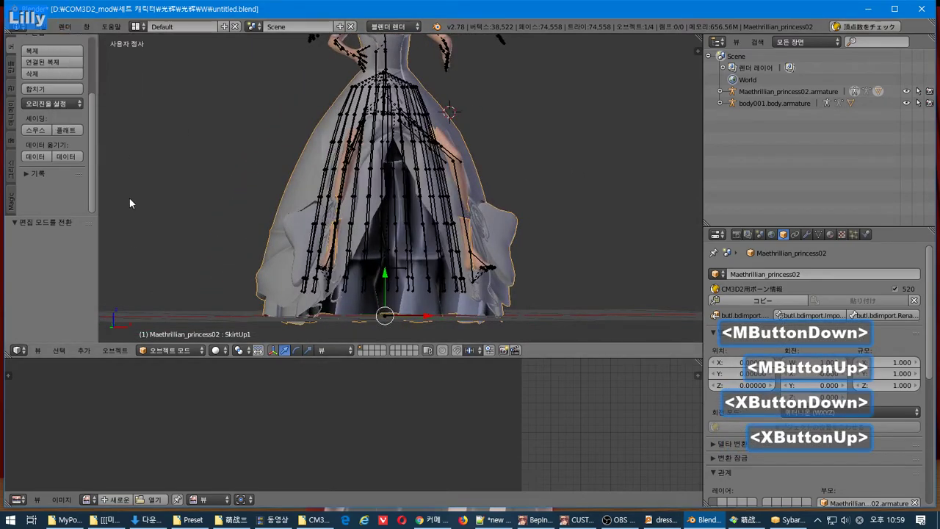
{"action": "left_click", "coordinate": [48, 27]}
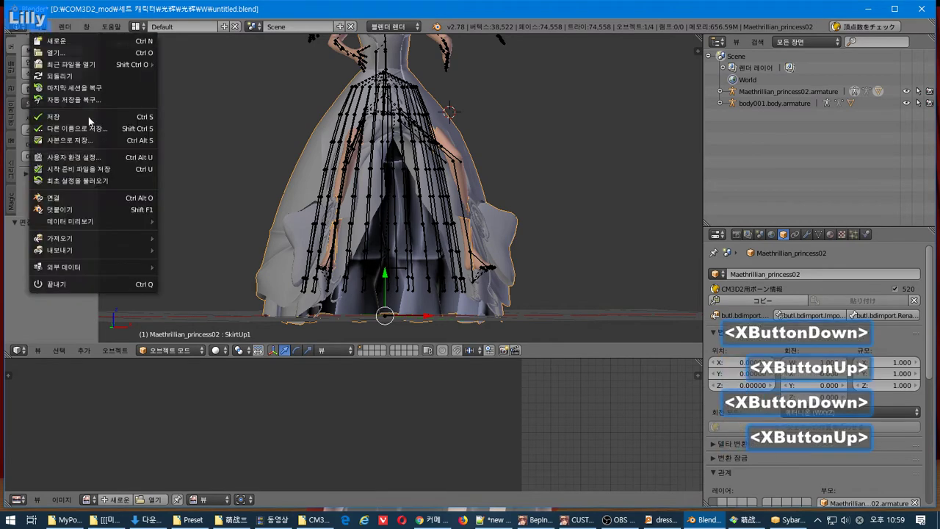
{"action": "mouse_move", "coordinate": [111, 251]}
{"action": "left_click", "coordinate": [209, 356]}
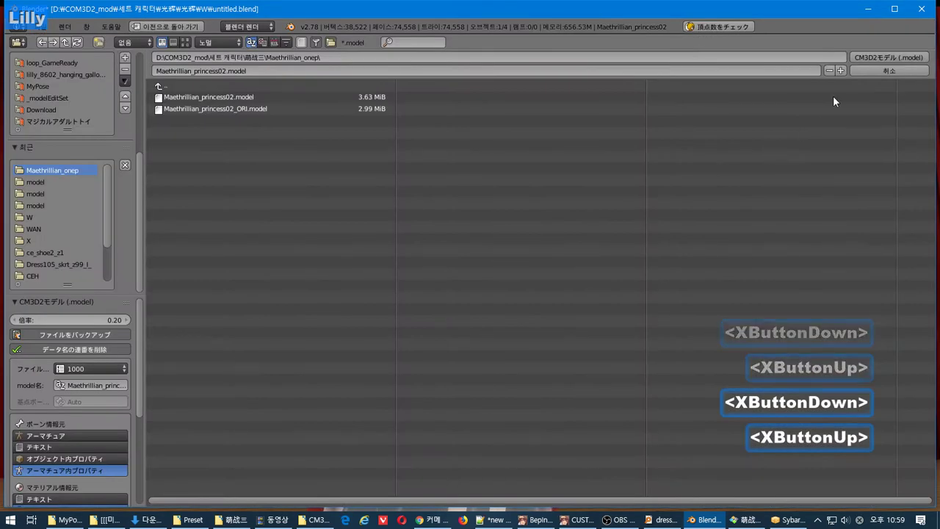
{"action": "key", "text": "alt+Tab"}
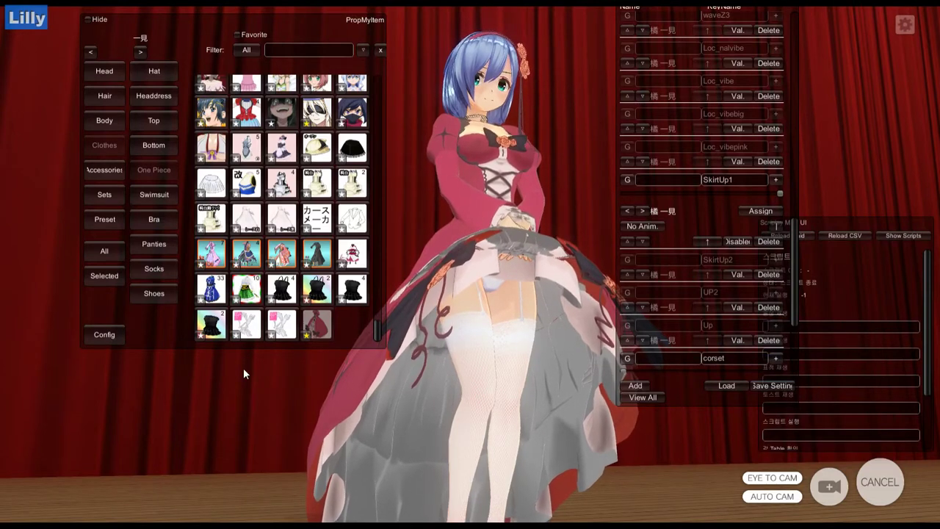
Reload the updated princess dress in the game and raise SkirtUp1 to examine the narrower front lift
{"action": "left_click", "coordinate": [279, 322]}
{"action": "left_click", "coordinate": [314, 321]}
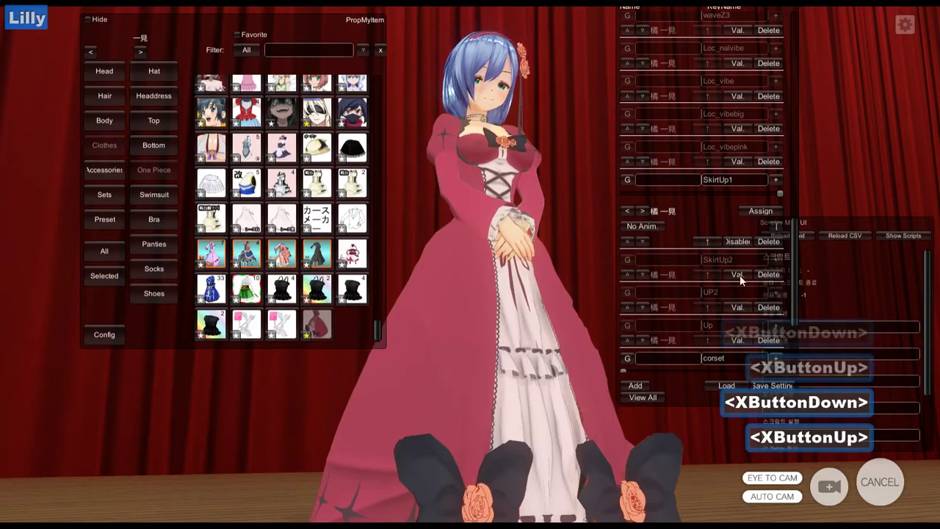
{"action": "left_click_drag", "start_coordinate": [778, 193], "coordinate": [863, 210]}
{"action": "right_click_drag", "start_coordinate": [467, 342], "coordinate": [447, 398]}
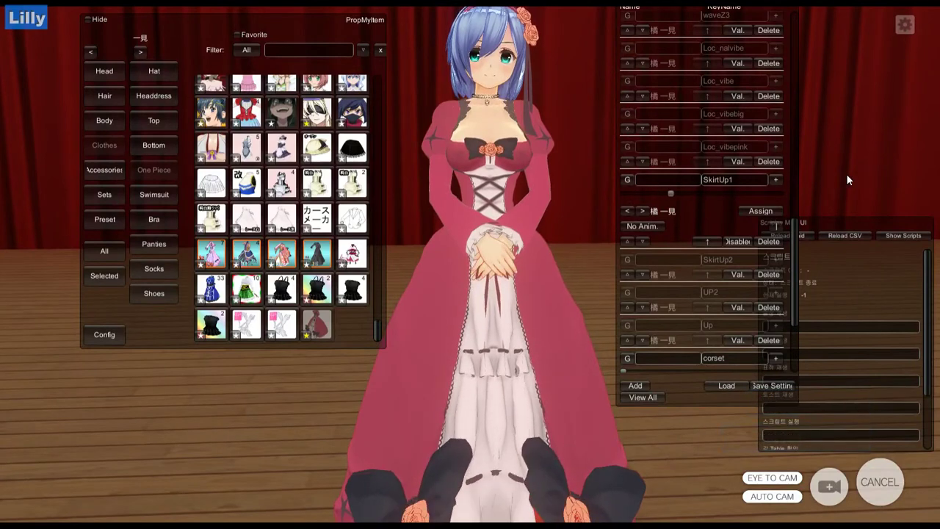
{"action": "mouse_move", "coordinate": [825, 174]}
{"action": "left_mouse_down"}
{"action": "mouse_move", "coordinate": [681, 169]}
{"action": "mouse_move", "coordinate": [815, 176]}
{"action": "left_mouse_up"}
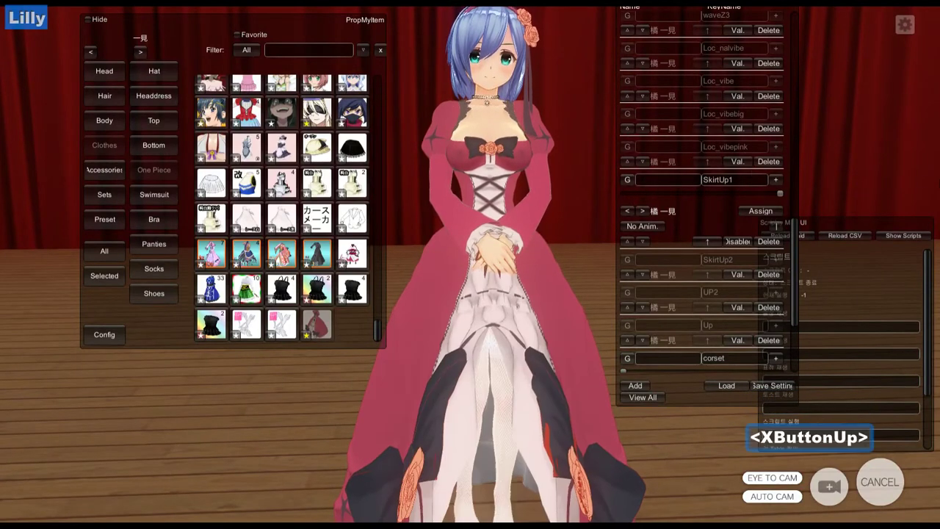
Switch back to Blender, put the dress in mesh editing, and make SkirtUp1 the active shape key
{"action": "key", "text": "alt+Tab"}
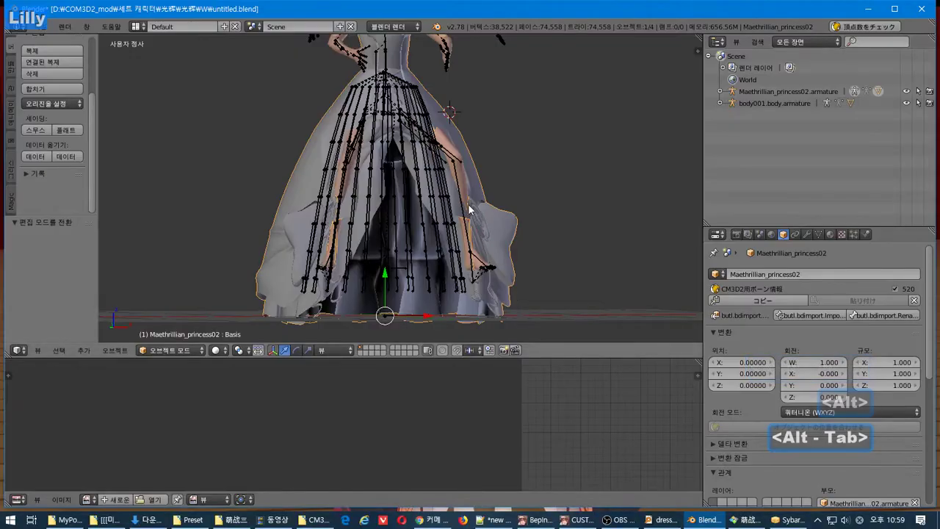
{"action": "key", "text": "KP_3"}
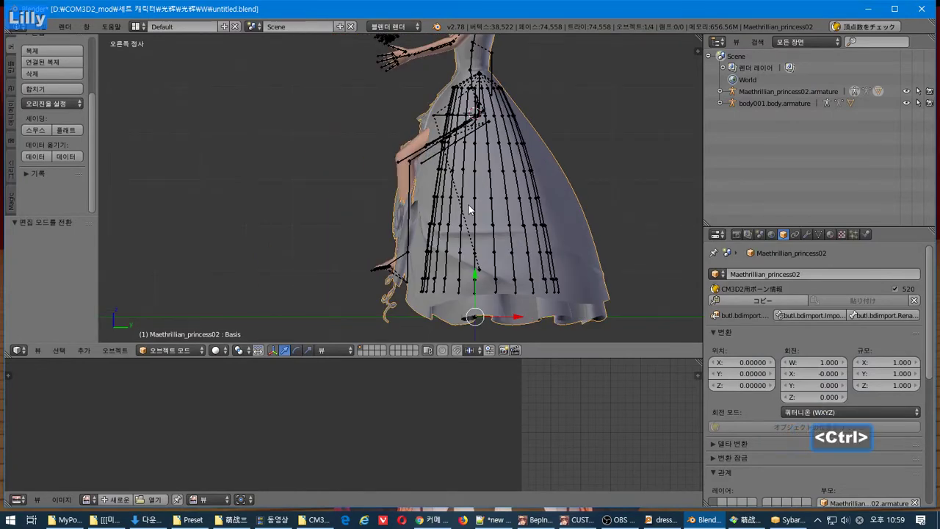
{"action": "key", "text": "ctrl+KP_3"}
{"action": "key", "text": "shift+KP_6"}
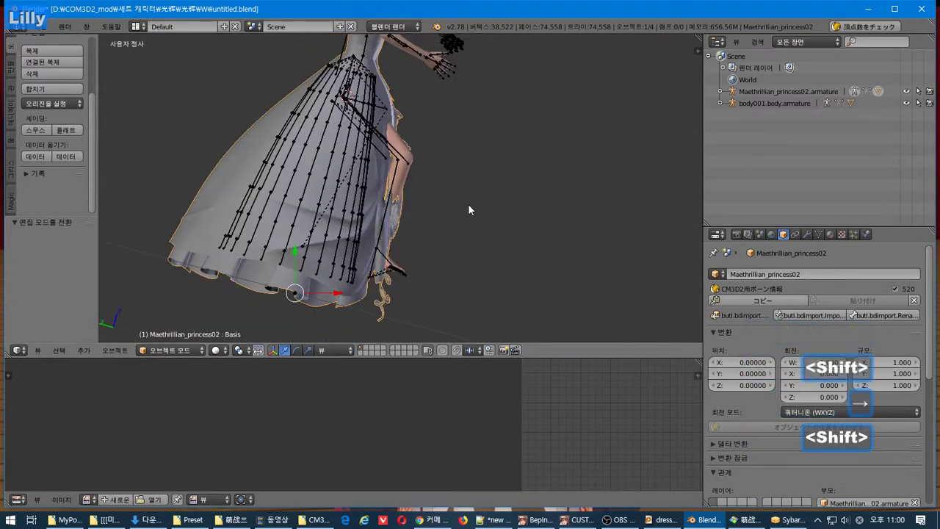
{"action": "key", "text": "Tab"}
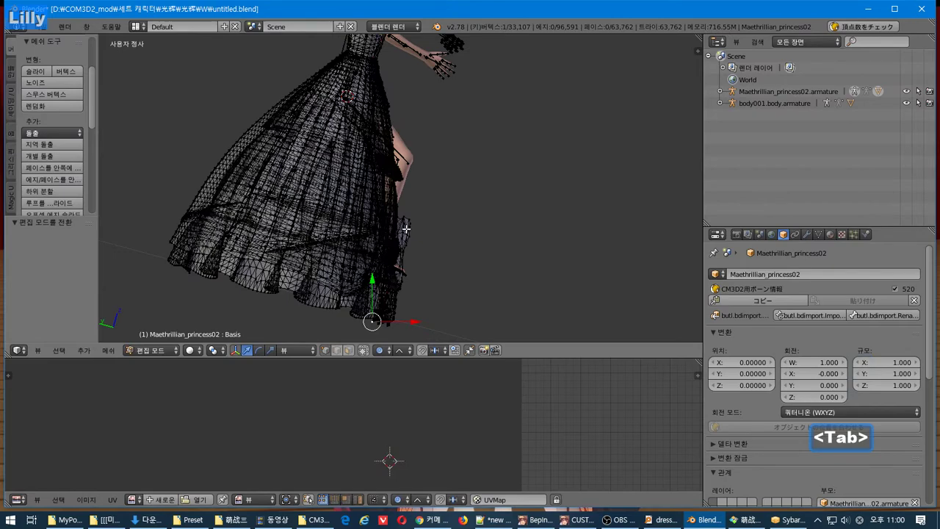
{"action": "middle_click_drag", "start_coordinate": [394, 223], "coordinate": [422, 220]}
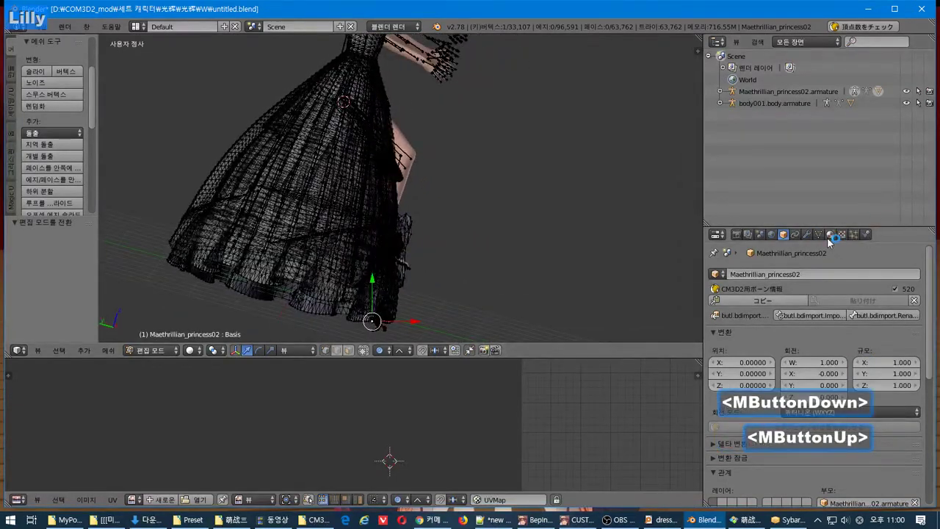
{"action": "left_click", "coordinate": [830, 235]}
{"action": "left_click", "coordinate": [818, 235]}
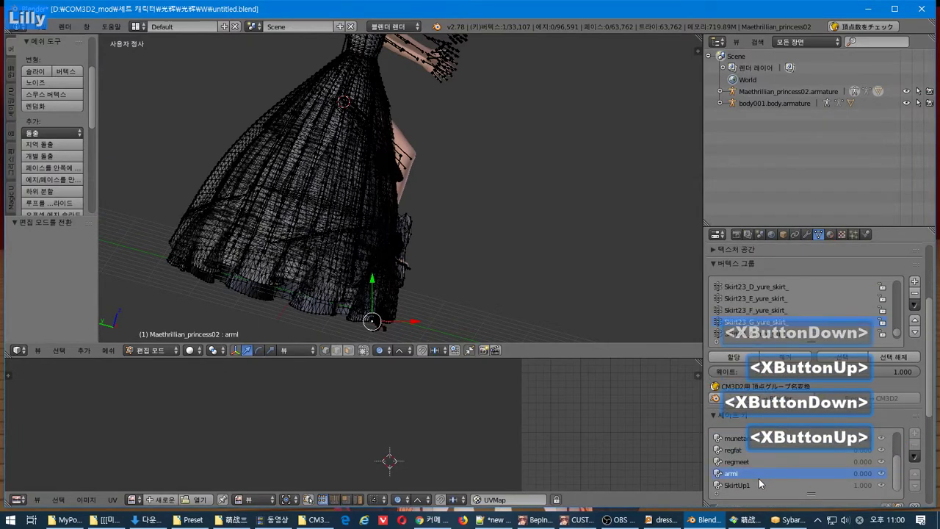
{"action": "left_click", "coordinate": [756, 486]}
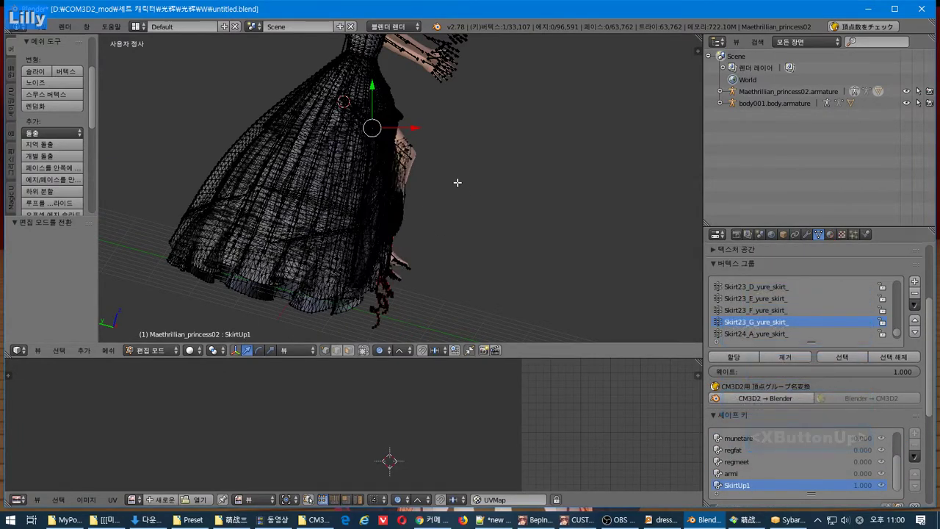
From a tilted left side view, try lifting the front hem about 1.05 along the view's Y axis with proportional size 1.10, and undo that lift
{"action": "key", "text": "KP_1"}
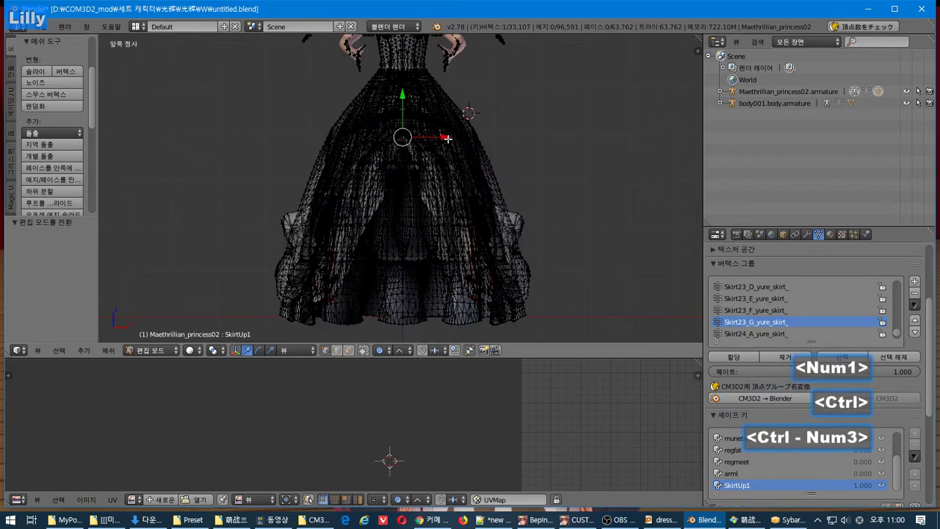
{"action": "key", "text": "ctrl+KP_3"}
{"action": "key", "text": "shift+KP_6"}
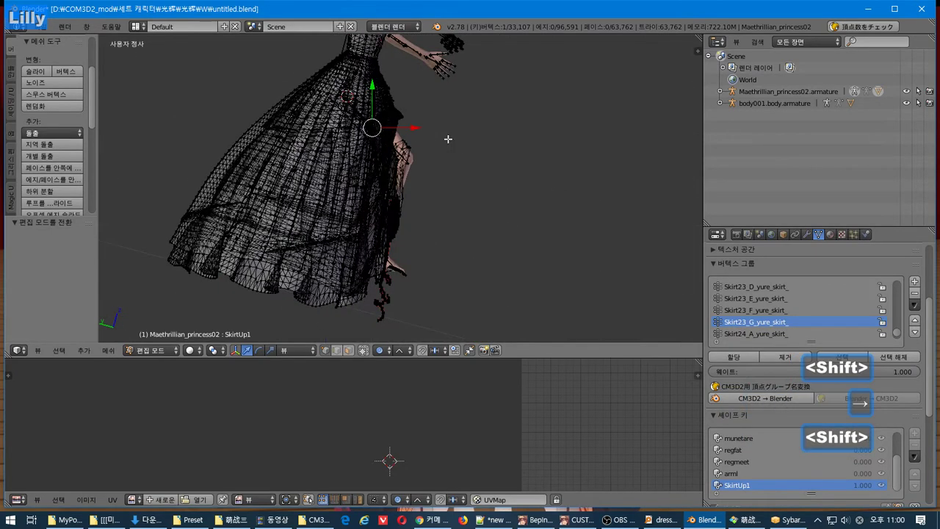
{"action": "middle_click_drag", "start_coordinate": [443, 128], "coordinate": [470, 212], "text": "shift"}
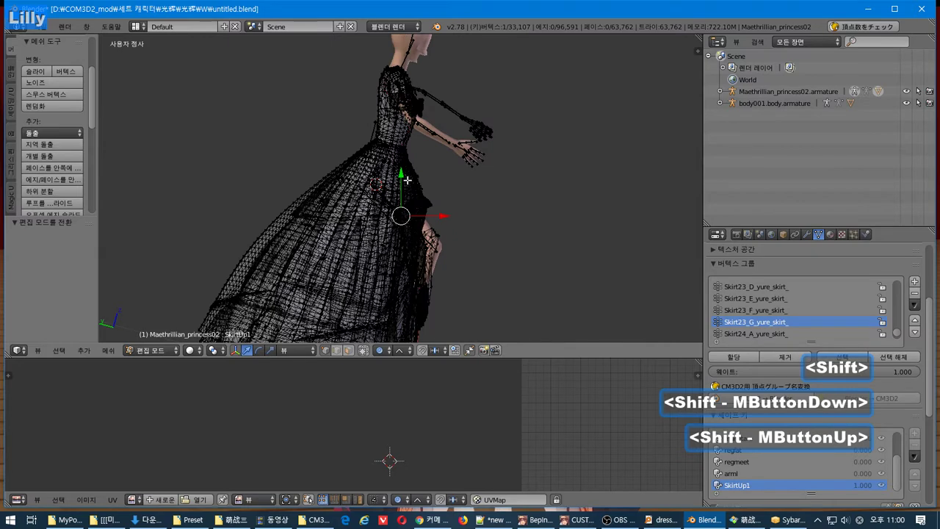
{"action": "key", "text": "g"}
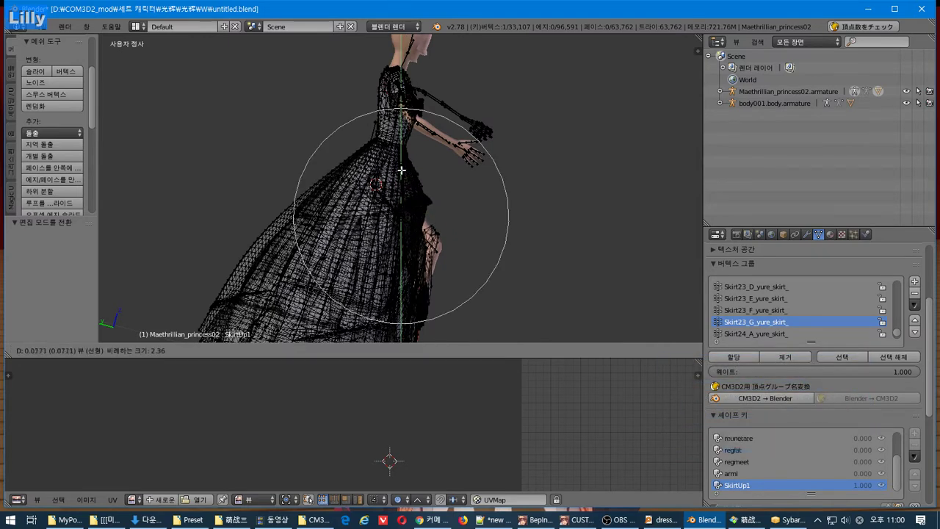
{"action": "scroll", "coordinate": [401, 170], "scroll_direction": "up", "scroll_amount": 8}
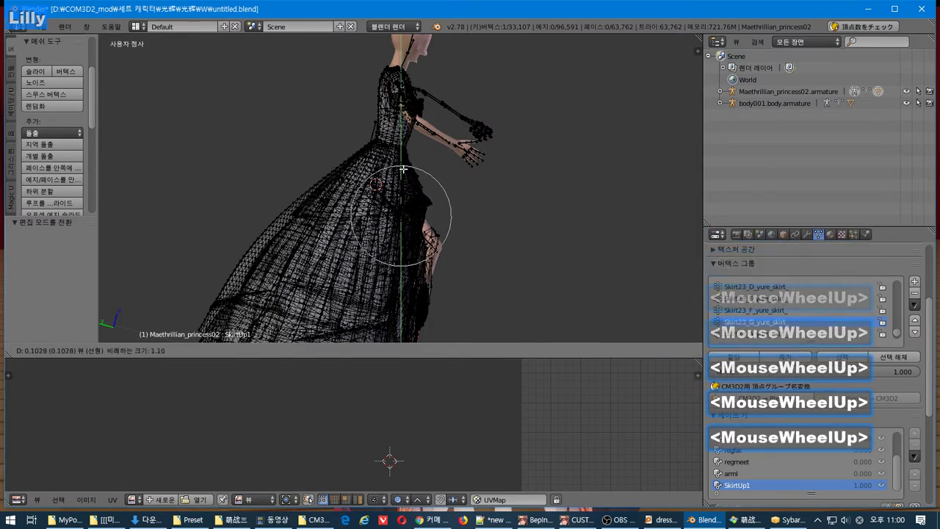
{"action": "left_click", "coordinate": [409, 126]}
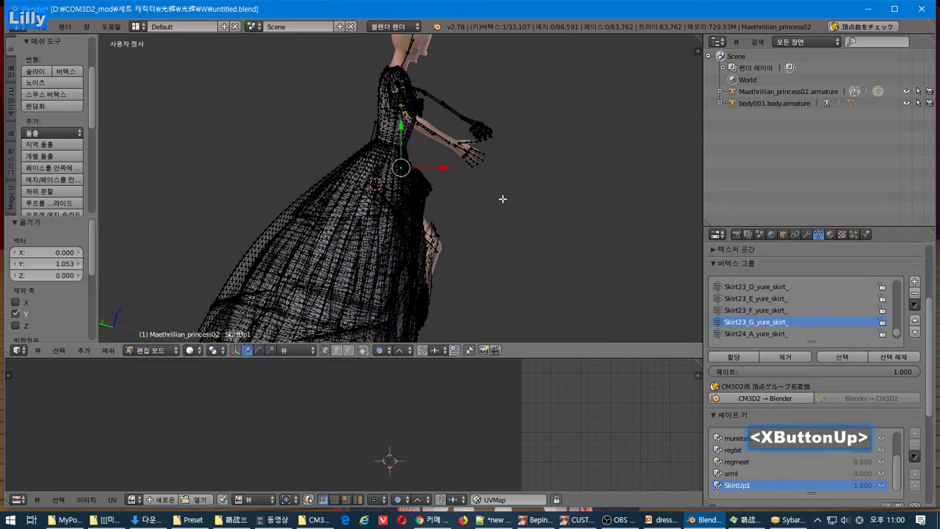
{"action": "middle_click_drag", "start_coordinate": [502, 199], "coordinate": [358, 229]}
{"action": "key", "text": "ctrl+z"}
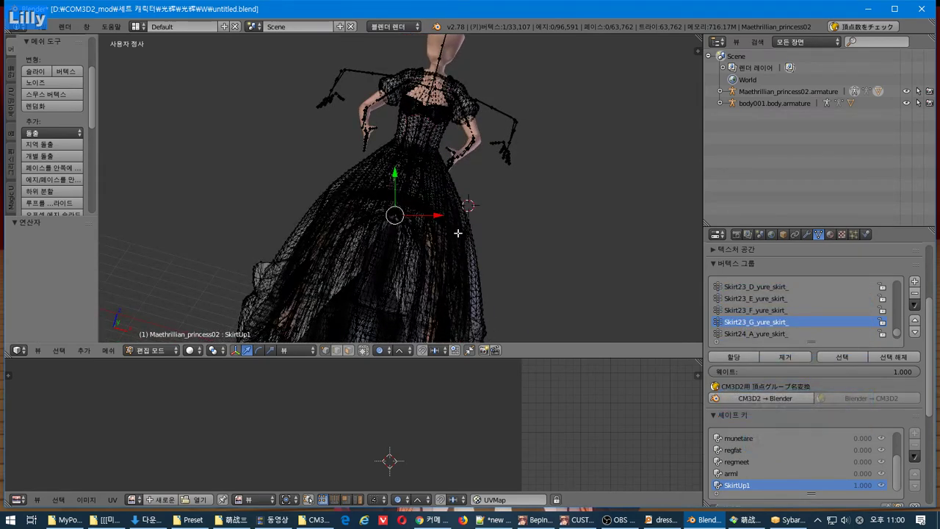
Lift the front hem about 0.44 along the Y axis of the tilted left side view, using Linear falloff
{"action": "key", "text": "ctrl+KP_3"}
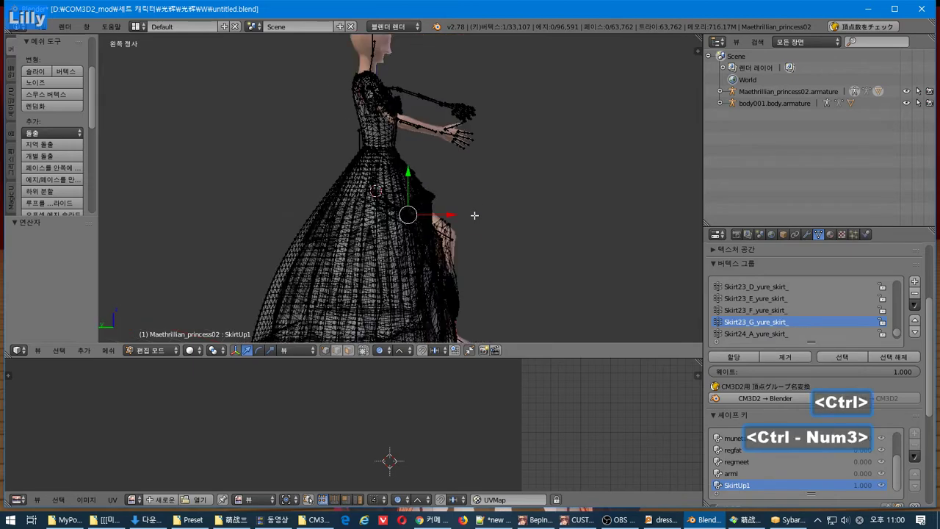
{"action": "key", "text": "shift+KP_6"}
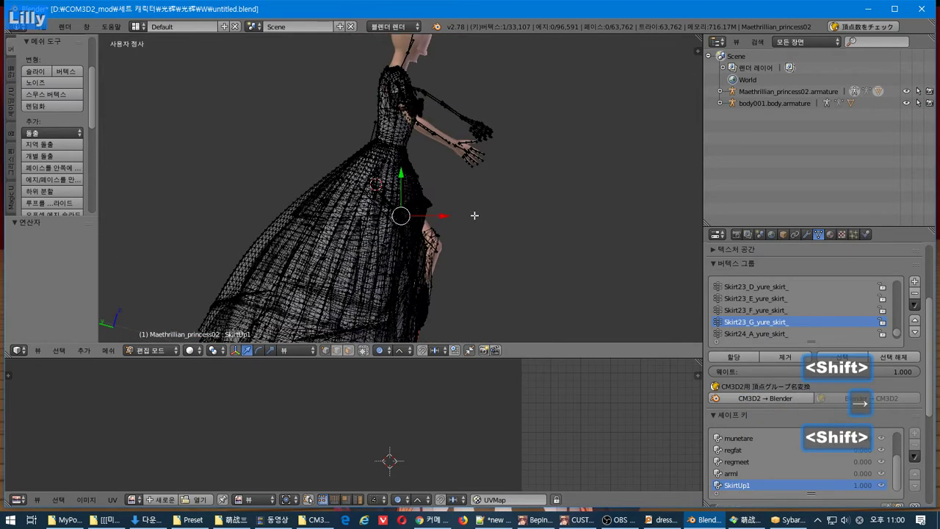
{"action": "key", "text": "g"}
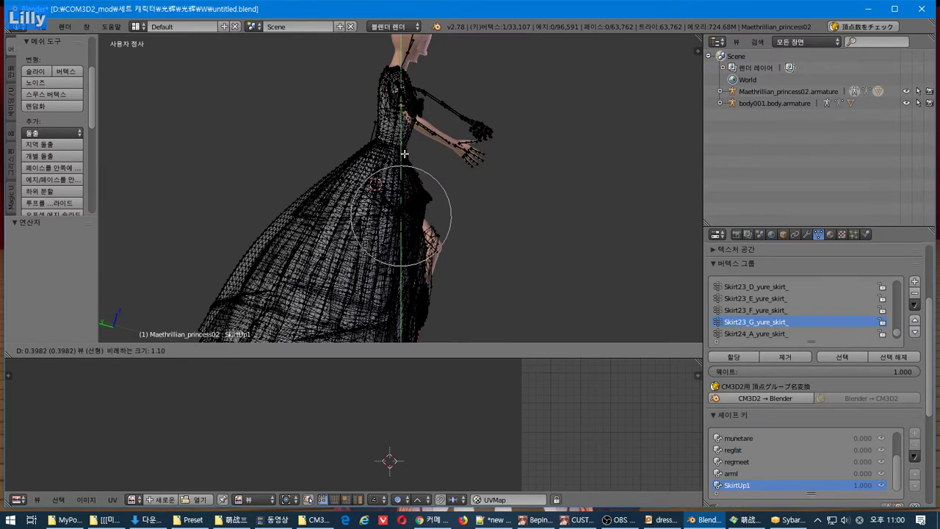
{"action": "left_click", "coordinate": [405, 153]}
{"action": "middle_click_drag", "start_coordinate": [516, 241], "coordinate": [380, 227]}
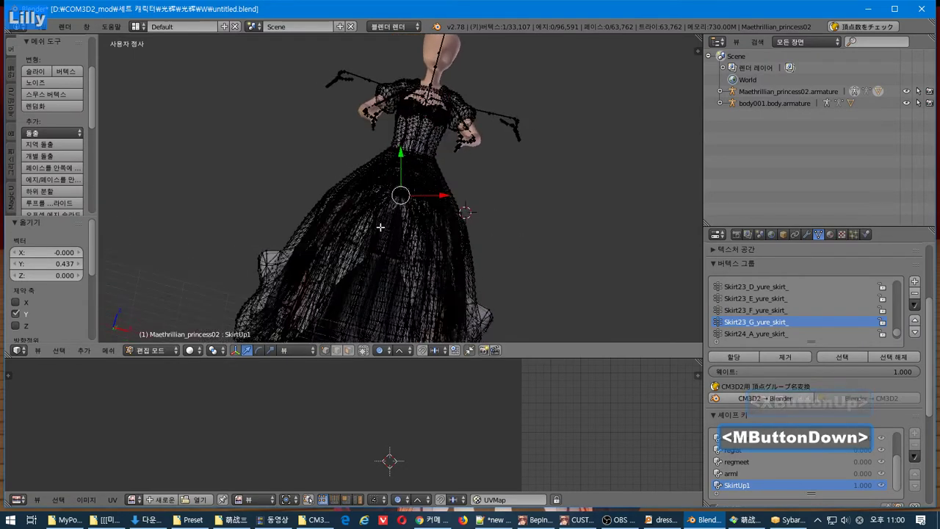
Export the tilted-lift version of the dress as a CM3D2 model over Maethrillian_princess02.model, and switch to the game
{"action": "left_click", "coordinate": [47, 29]}
{"action": "mouse_move", "coordinate": [111, 250]}
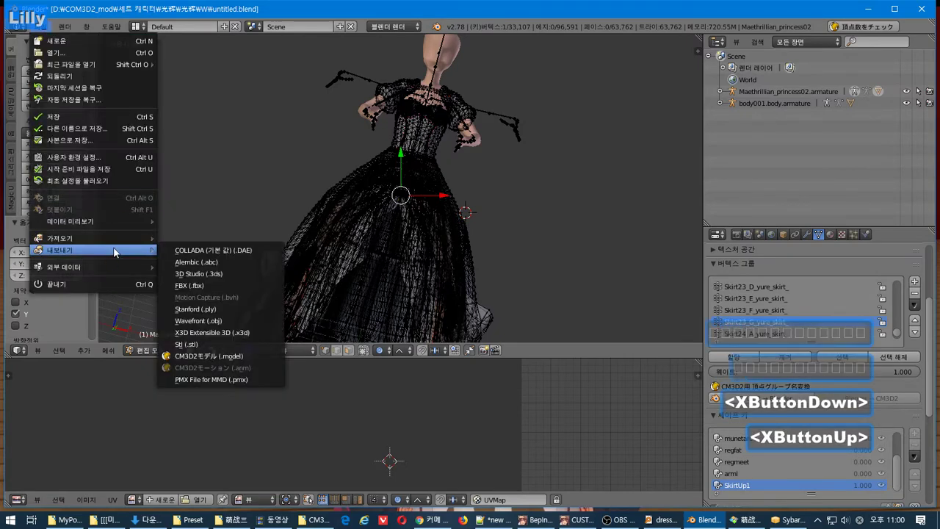
{"action": "left_click", "coordinate": [212, 355]}
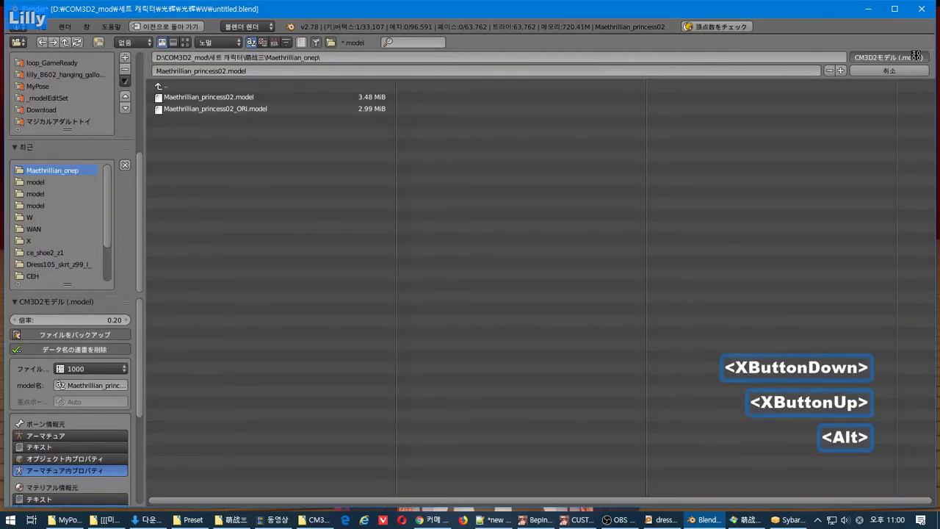
{"action": "key", "text": "alt+Tab"}
Reload the re-exported princess dress in the game and raise its SkirtUp1 value to the maximum
{"action": "left_click", "coordinate": [282, 324]}
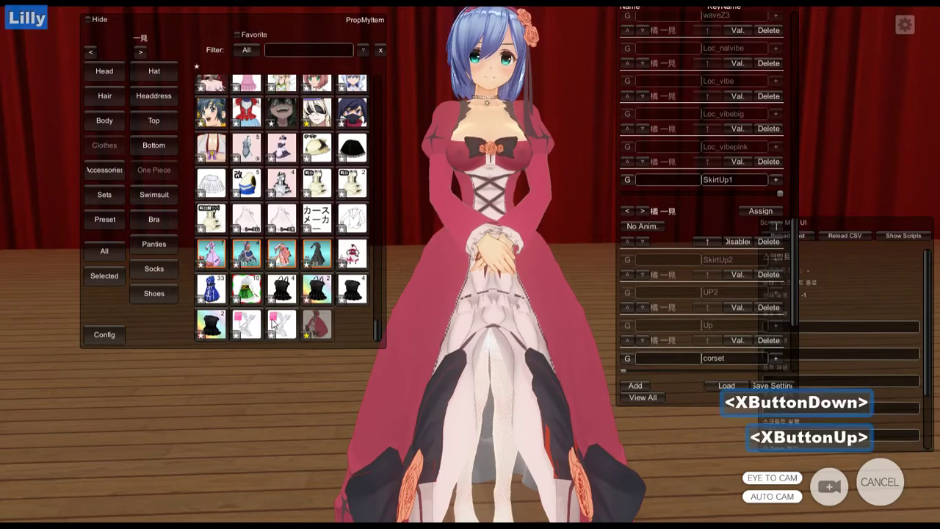
{"action": "key", "text": "XF86Forward"}
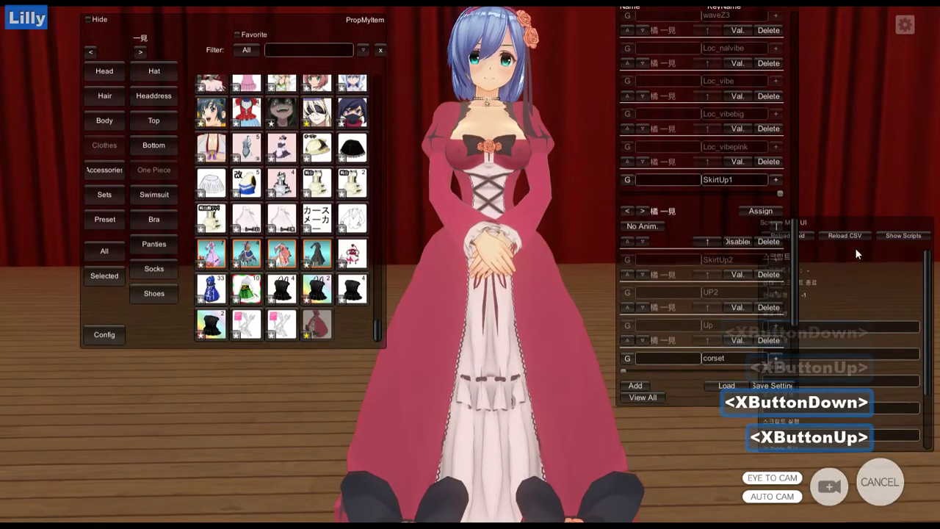
{"action": "left_click_drag", "start_coordinate": [784, 194], "coordinate": [866, 196]}
{"action": "right_click_drag", "start_coordinate": [493, 266], "coordinate": [474, 214]}
{"action": "left_click", "coordinate": [285, 321]}
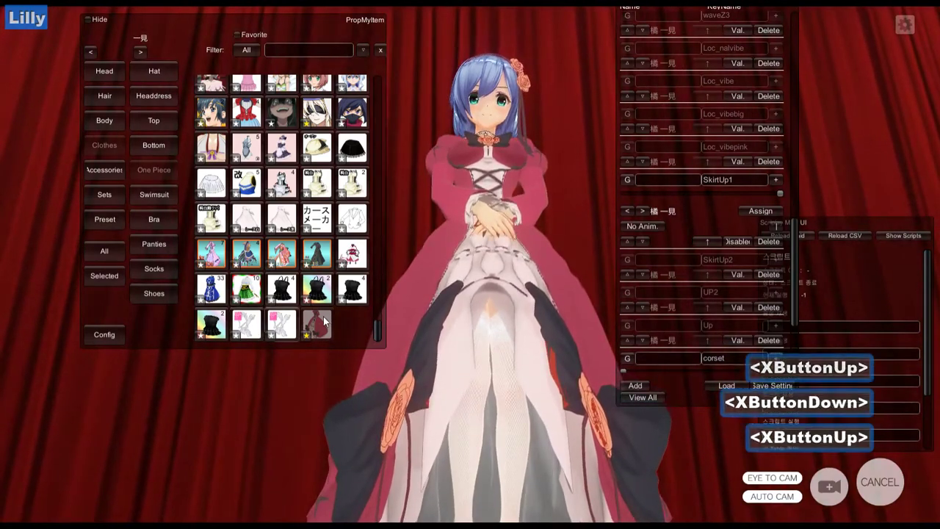
{"action": "left_click", "coordinate": [321, 318]}
{"action": "left_click_drag", "start_coordinate": [727, 196], "coordinate": [794, 202]}
Examine the lifted front of the skirt around the knees and legs from several angles
{"action": "key", "text": "XF86Back"}
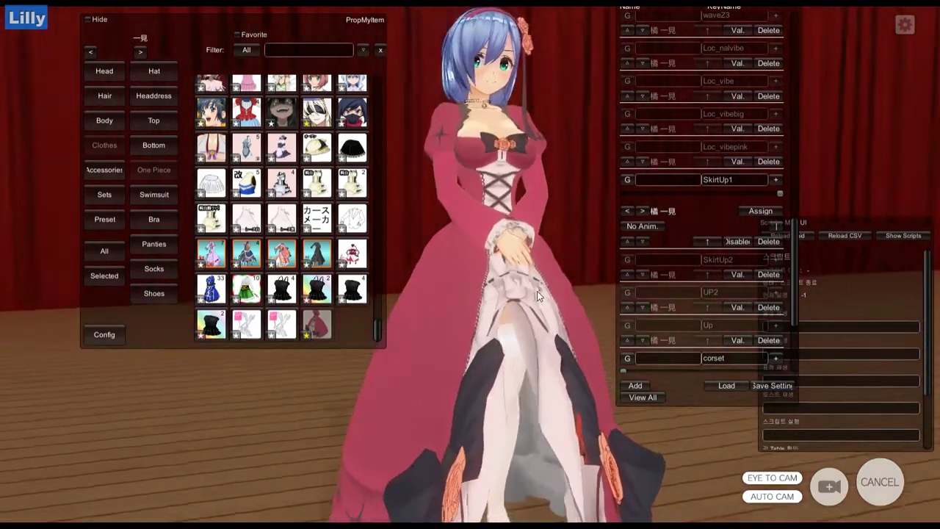
{"action": "key", "text": "XF86Back"}
{"action": "scroll", "coordinate": [476, 283], "scroll_direction": "down", "scroll_amount": 3}
{"action": "middle_click_drag", "start_coordinate": [475, 284], "coordinate": [514, 191]}
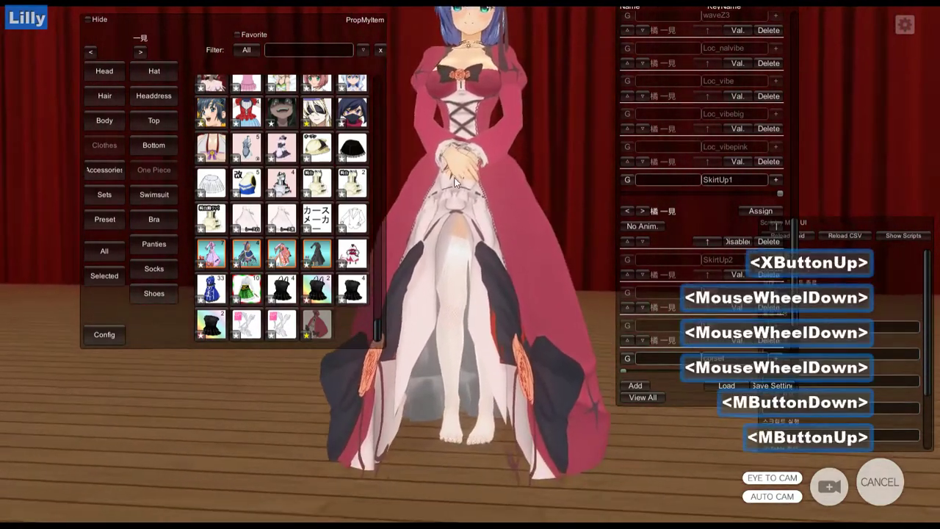
{"action": "key", "text": "XF86Back"}
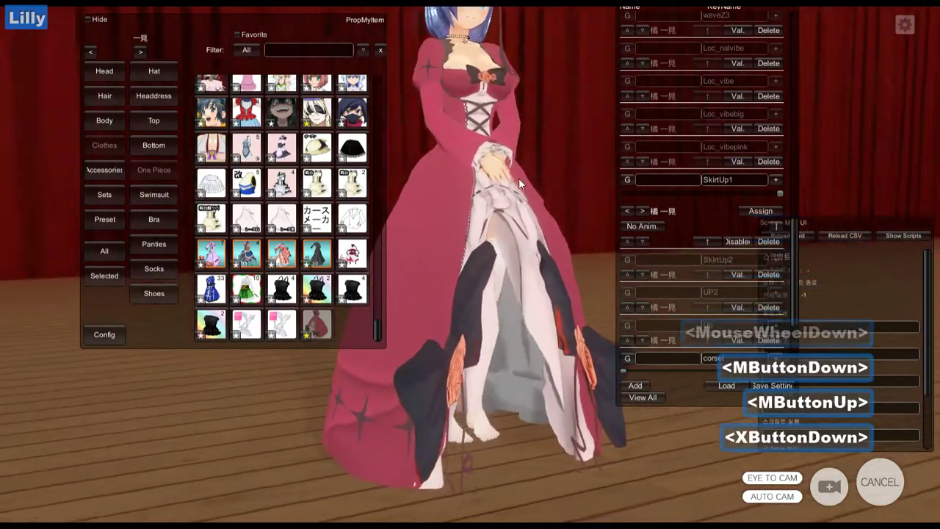
{"action": "key", "text": "XF86Back"}
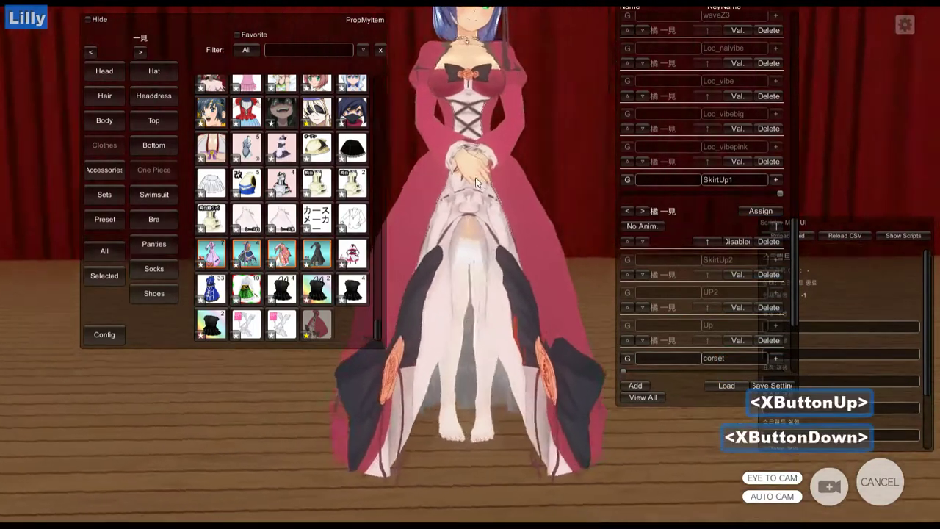
Switch back to Blender and undo the edits to the SkirtUp1 front hem
{"action": "key", "text": "alt+Tab"}
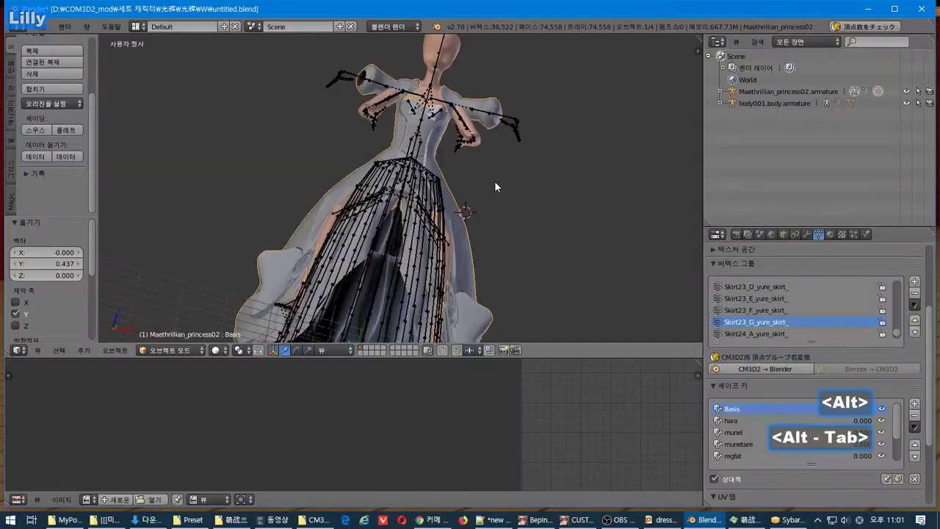
{"action": "key", "text": "ctrl+z"}
{"action": "scroll", "coordinate": [404, 229], "scroll_direction": "down", "scroll_amount": 3}
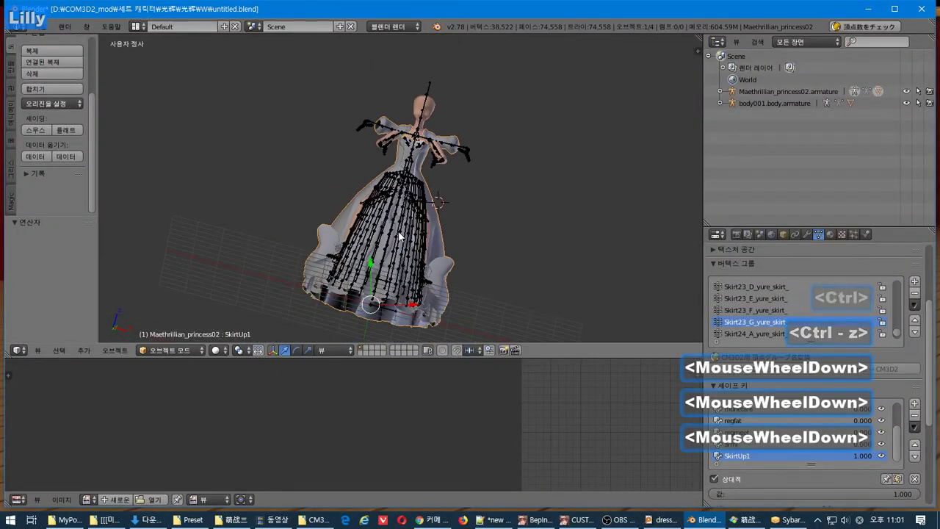
Set up a tilted left-side view of the dress and start mesh editing on its SkirtUp1 shape key
{"action": "key", "text": "KP_1"}
{"action": "key", "text": "KP_3"}
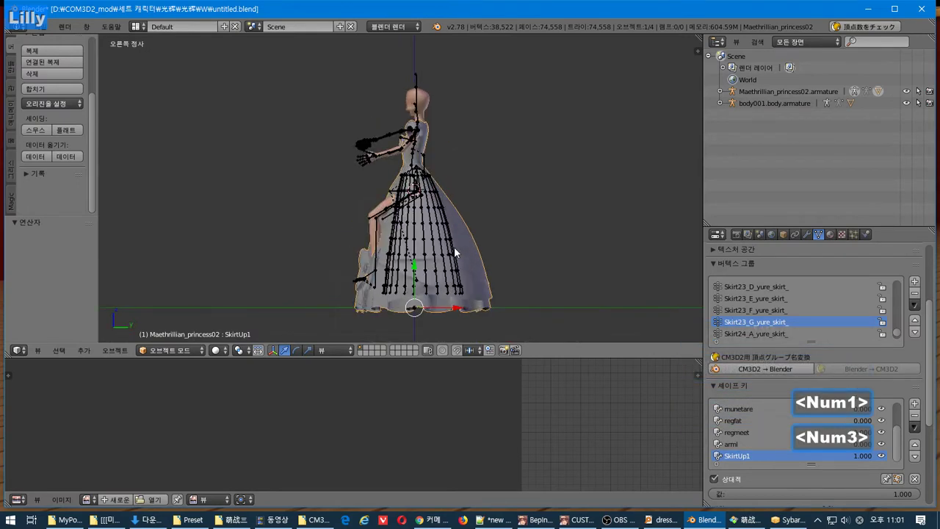
{"action": "key", "text": "ctrl+KP_3"}
{"action": "key", "text": "ctrl+KP_6"}
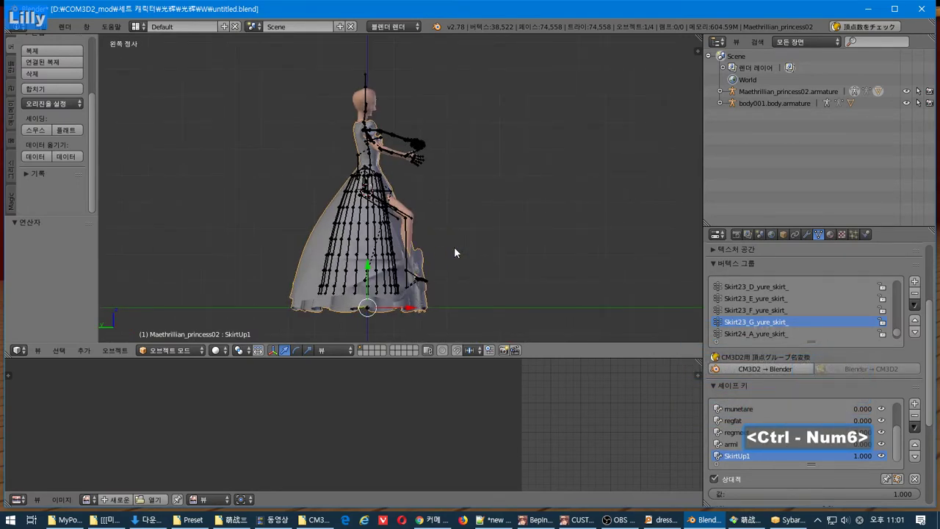
{"action": "key", "text": "KP_3"}
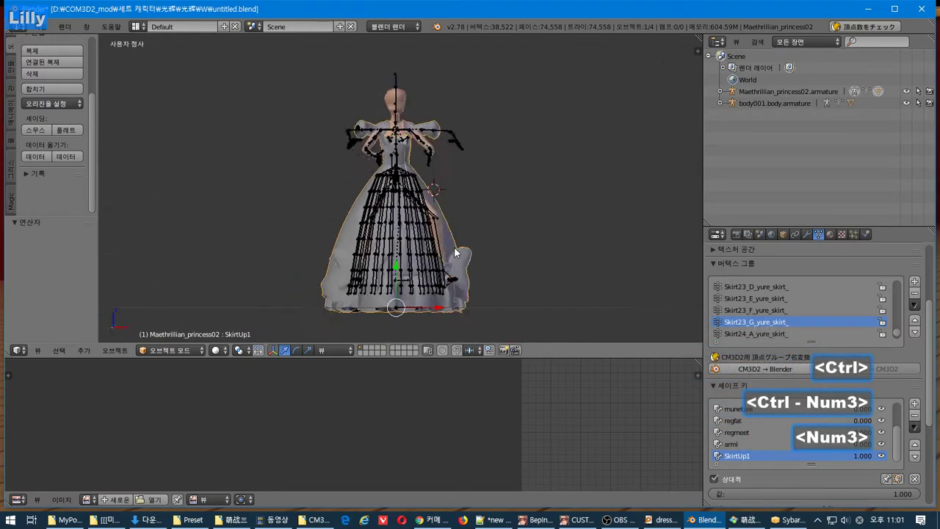
{"action": "key", "text": "ctrl+KP_3"}
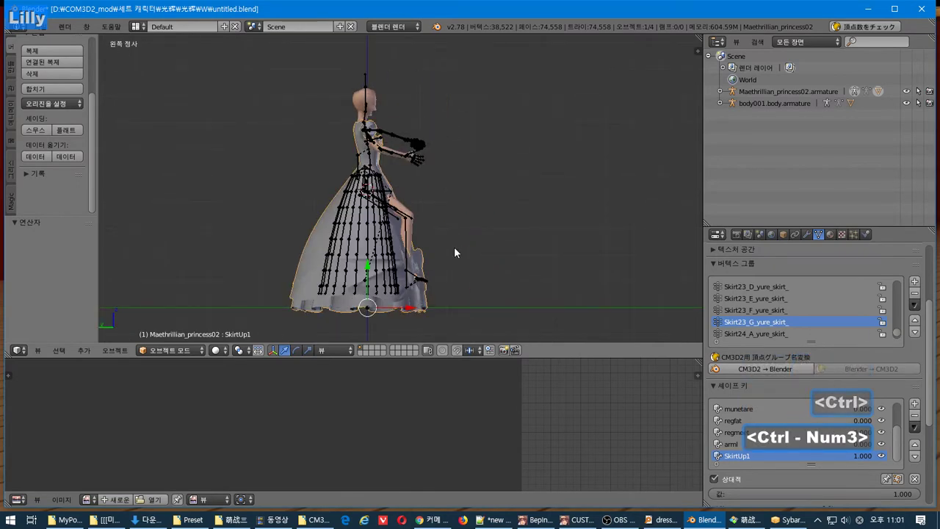
{"action": "key", "text": "shift+KP_6"}
{"action": "scroll", "coordinate": [452, 250], "scroll_direction": "up", "scroll_amount": 4}
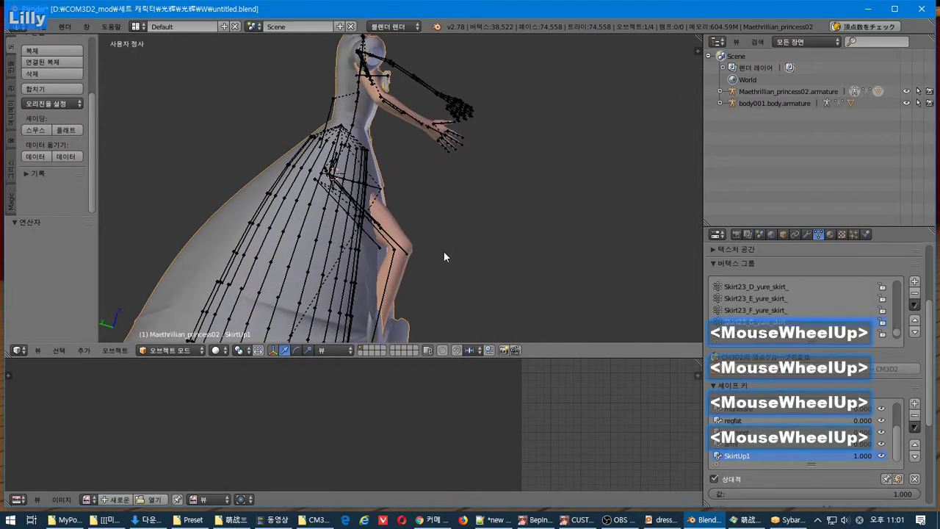
{"action": "key", "text": "Tab"}
{"action": "scroll", "coordinate": [434, 275], "scroll_direction": "down", "scroll_amount": 3}
{"action": "middle_click_drag", "start_coordinate": [436, 281], "coordinate": [474, 220], "text": "shift"}
{"action": "scroll", "coordinate": [474, 220], "scroll_direction": "up", "scroll_amount": 2}
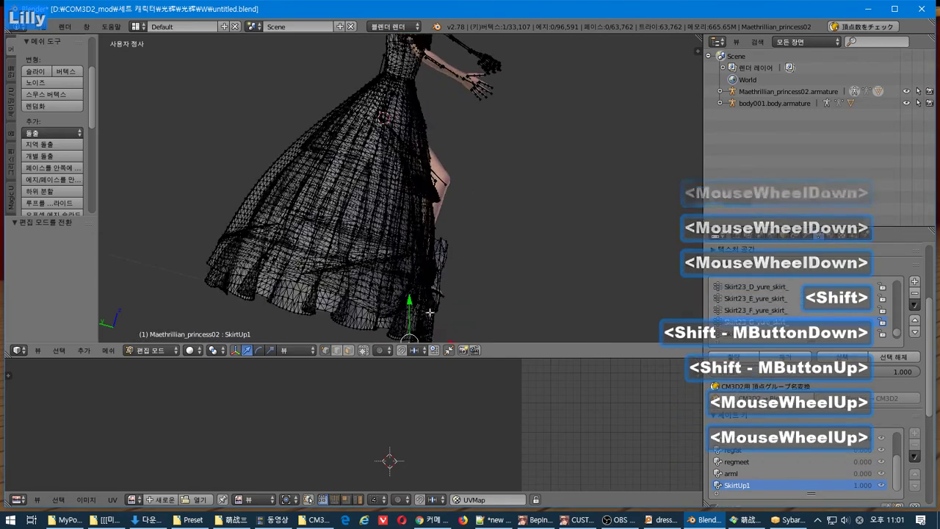
Enable proportional editing with the Linear falloff
{"action": "left_click", "coordinate": [381, 350]}
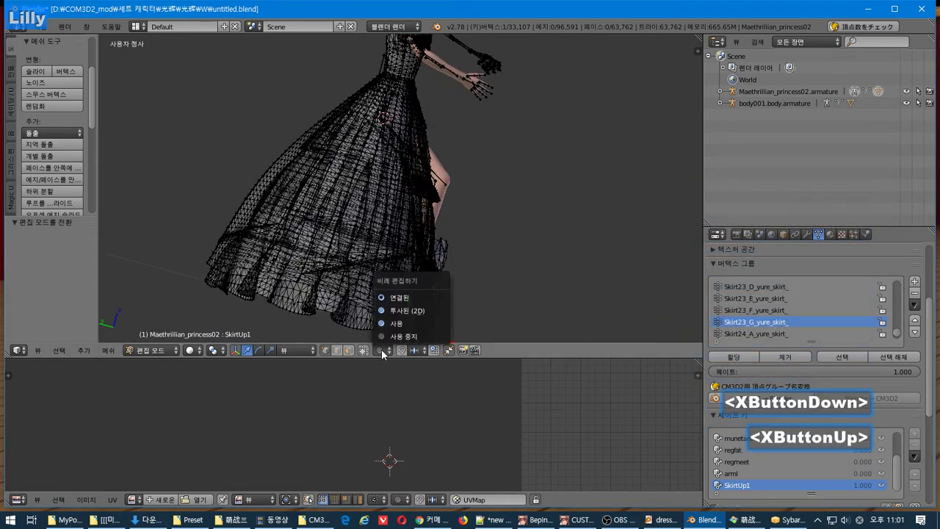
{"action": "left_click", "coordinate": [380, 350]}
{"action": "left_click", "coordinate": [381, 350]}
{"action": "left_click", "coordinate": [397, 323]}
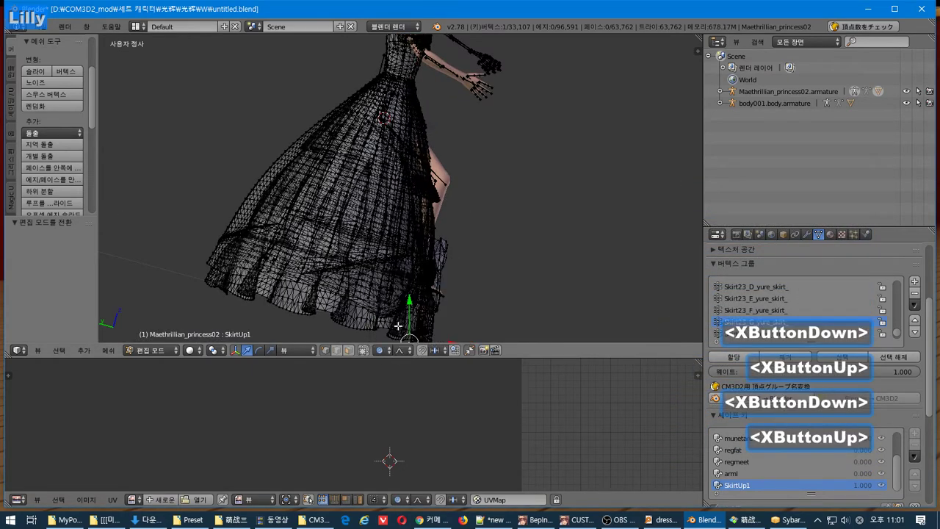
{"action": "left_click", "coordinate": [400, 350]}
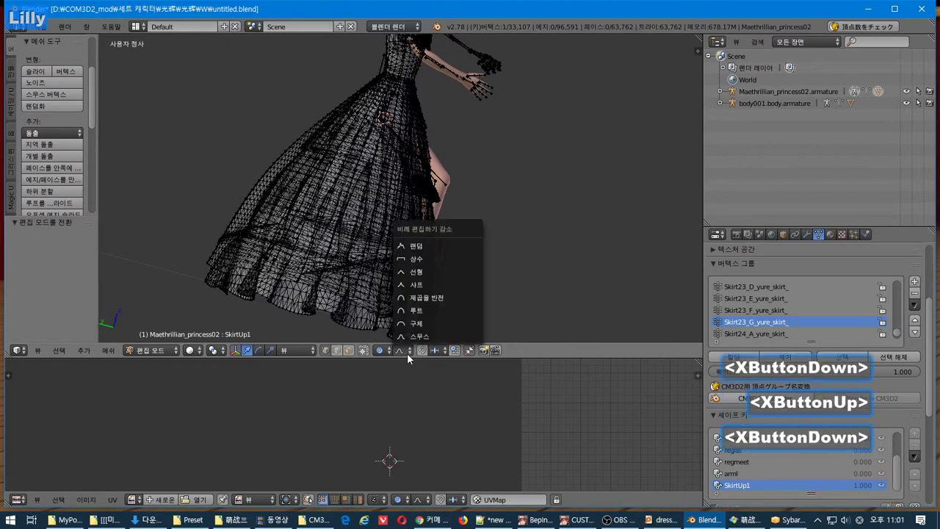
{"action": "left_click", "coordinate": [434, 273]}
Move the selected front hem vertex up by about 0.784 along the tilted view's Y axis with proportional editing
{"action": "key", "text": "g"}
{"action": "scroll", "coordinate": [409, 299], "scroll_direction": "up", "scroll_amount": 2}
{"action": "scroll", "coordinate": [409, 299], "scroll_direction": "down", "scroll_amount": 4}
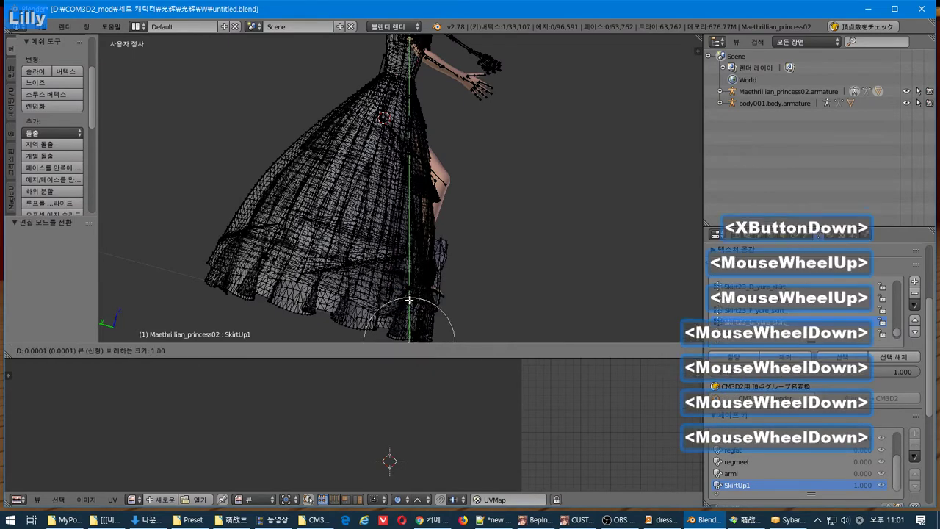
{"action": "scroll", "coordinate": [409, 295], "scroll_direction": "down", "scroll_amount": 4}
{"action": "scroll", "coordinate": [413, 257], "scroll_direction": "down", "scroll_amount": 7}
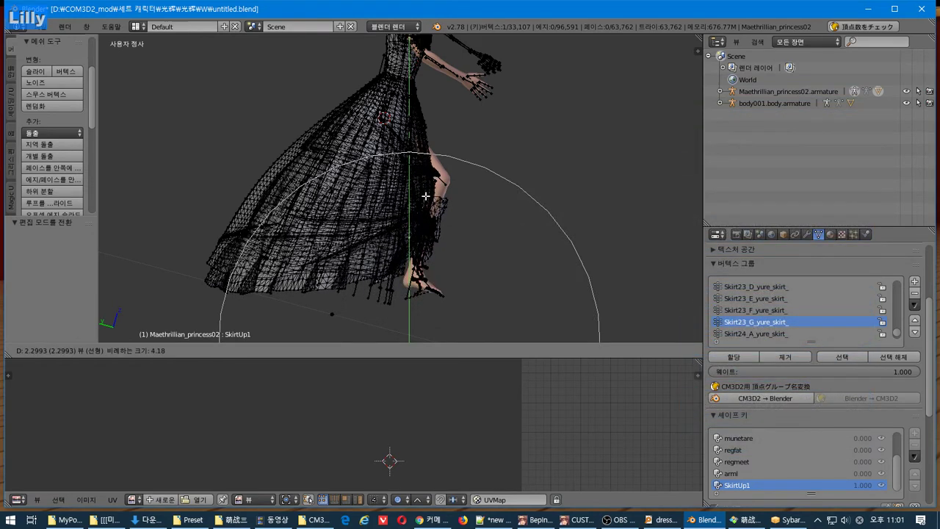
{"action": "left_click", "coordinate": [435, 265]}
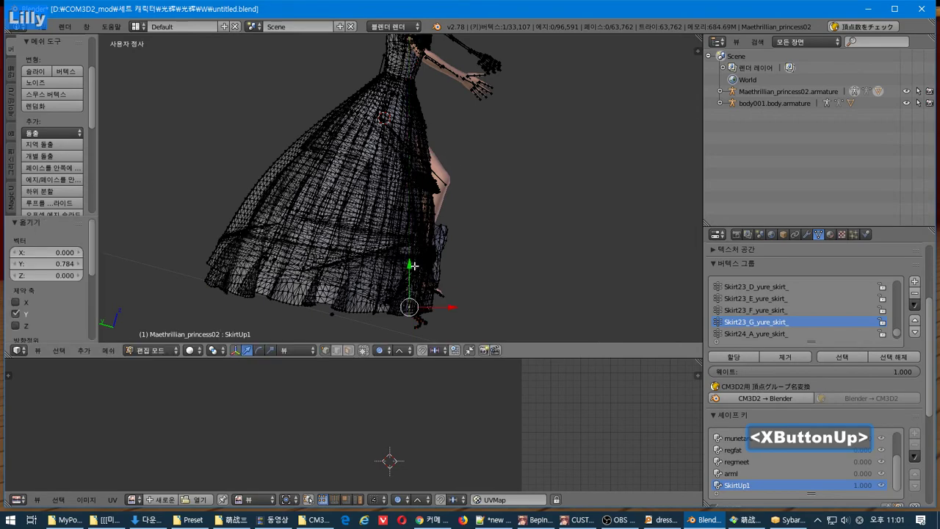
Raise the front hem vertex further along the view's Y axis to above the knees, adjusting the proportional size
{"action": "left_click_drag", "start_coordinate": [408, 263], "coordinate": [410, 93]}
{"action": "scroll", "coordinate": [411, 206], "scroll_direction": "down", "scroll_amount": 2}
{"action": "scroll", "coordinate": [410, 204], "scroll_direction": "up", "scroll_amount": 4}
{"action": "scroll", "coordinate": [412, 200], "scroll_direction": "up", "scroll_amount": 2}
{"action": "scroll", "coordinate": [412, 183], "scroll_direction": "down", "scroll_amount": 1}
{"action": "scroll", "coordinate": [410, 171], "scroll_direction": "up", "scroll_amount": 2}
{"action": "scroll", "coordinate": [415, 138], "scroll_direction": "up", "scroll_amount": 3}
{"action": "scroll", "coordinate": [409, 110], "scroll_direction": "up", "scroll_amount": 2}
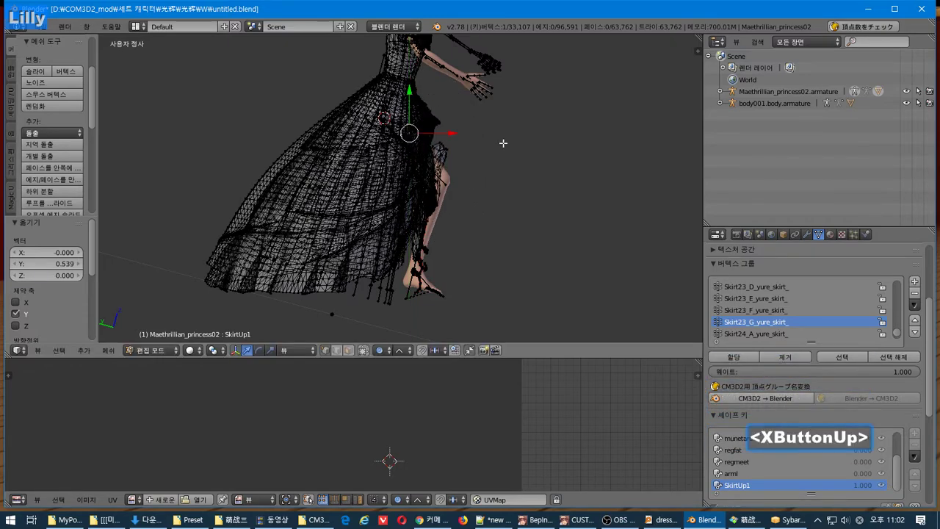
Export the linear-falloff version of the dress as a CM3D2 model over Maethrillian_princess02.model, and switch to the game
{"action": "mouse_move", "coordinate": [504, 144]}
{"action": "middle_mouse_down"}
{"action": "mouse_move", "coordinate": [358, 159]}
{"action": "mouse_move", "coordinate": [523, 155]}
{"action": "mouse_move", "coordinate": [164, 79]}
{"action": "middle_mouse_up"}
{"action": "key", "text": "Tab"}
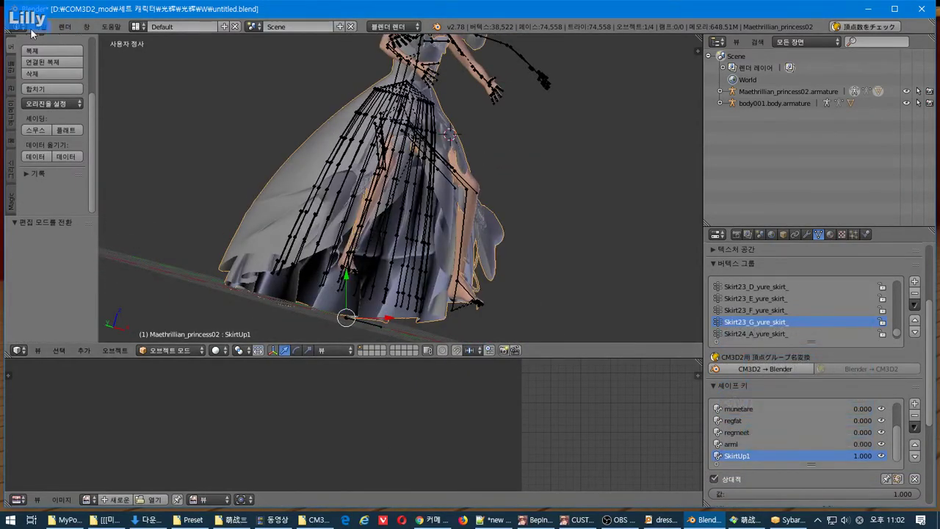
{"action": "left_click", "coordinate": [44, 28]}
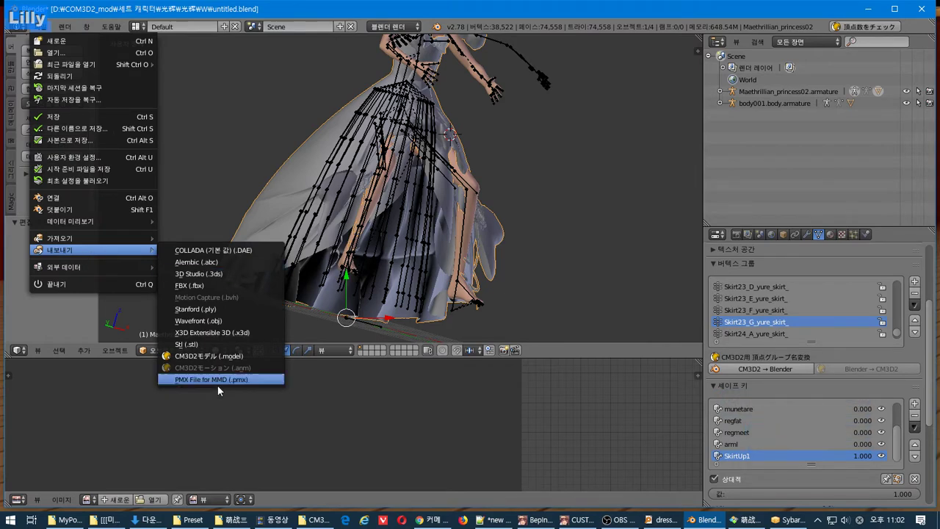
{"action": "left_click", "coordinate": [208, 356]}
{"action": "left_click", "coordinate": [872, 57]}
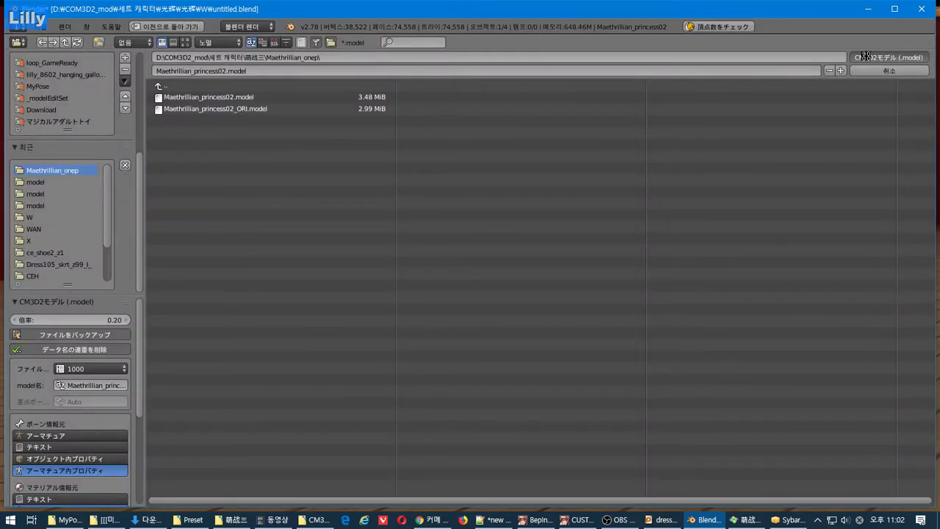
{"action": "key", "text": "alt+Tab"}
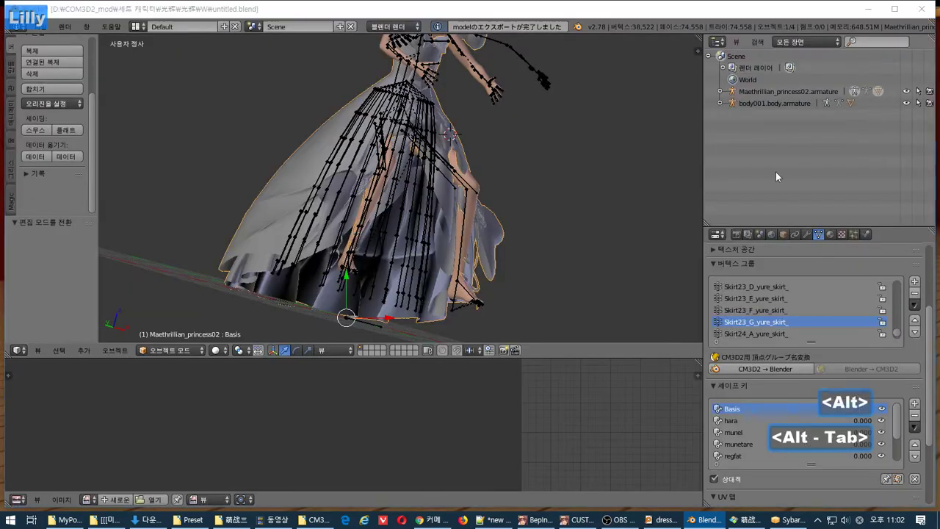
Reload the re-exported princess dress in the game and inspect the lifted skirt front with SkirtUp1 at maximum
{"action": "key", "text": "XF86Back"}
{"action": "key", "text": "XF86Back"}
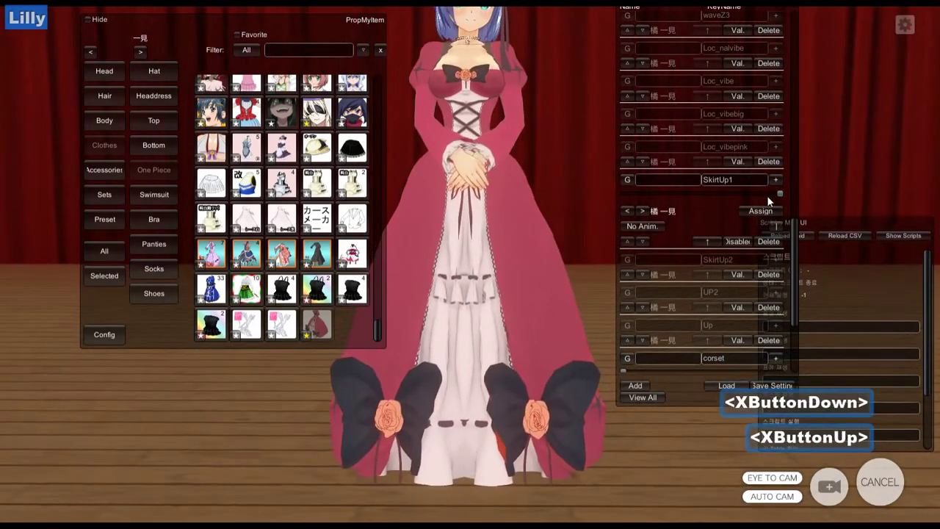
{"action": "key", "text": "XButton1"}
{"action": "key", "text": "XButton1"}
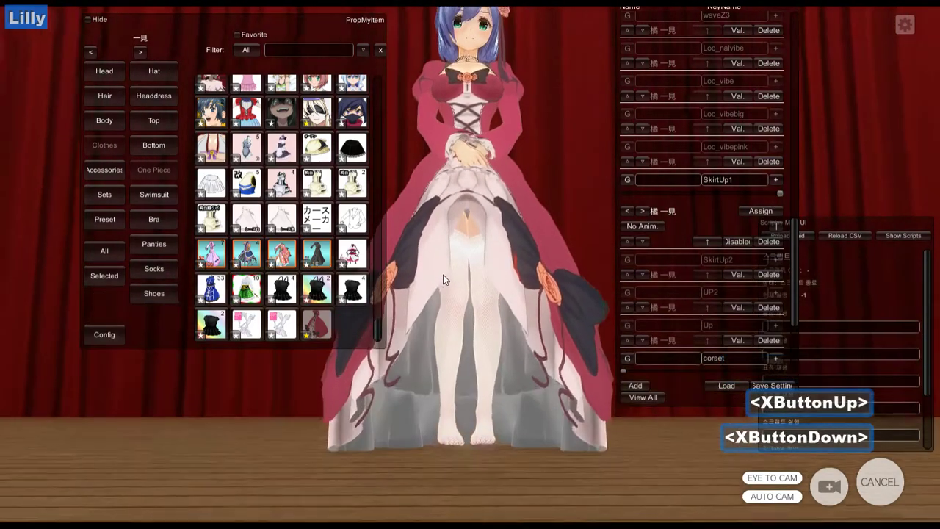
{"action": "key", "text": "XButton1"}
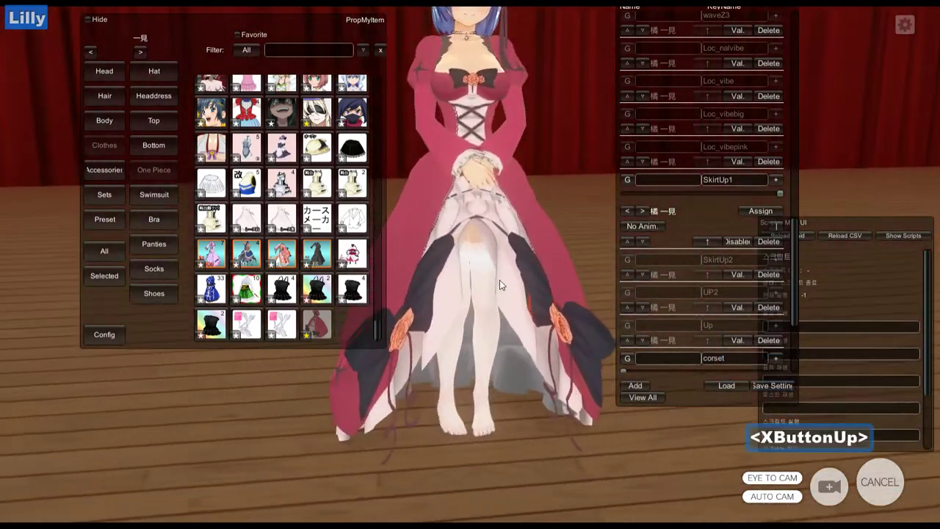
{"action": "key", "text": "XButton1"}
{"action": "key", "text": "XButton1"}
{"action": "left_click_drag", "start_coordinate": [759, 193], "coordinate": [840, 195]}
{"action": "right_click_drag", "start_coordinate": [840, 194], "coordinate": [570, 367]}
{"action": "left_click_drag", "start_coordinate": [571, 373], "coordinate": [766, 384]}
Switch back to Blender and make SkirtUp1 the dress's active shape key
{"action": "key", "text": "alt+Tab"}
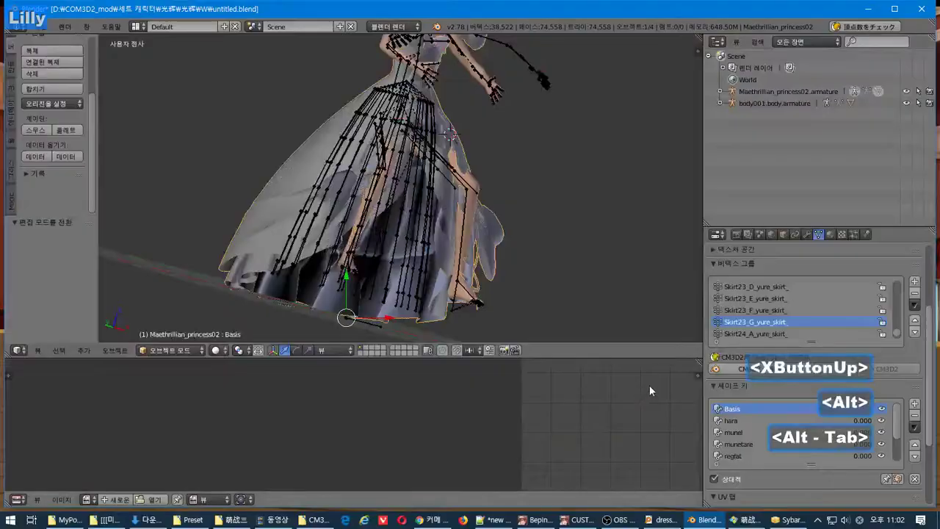
{"action": "key", "text": "KP_1"}
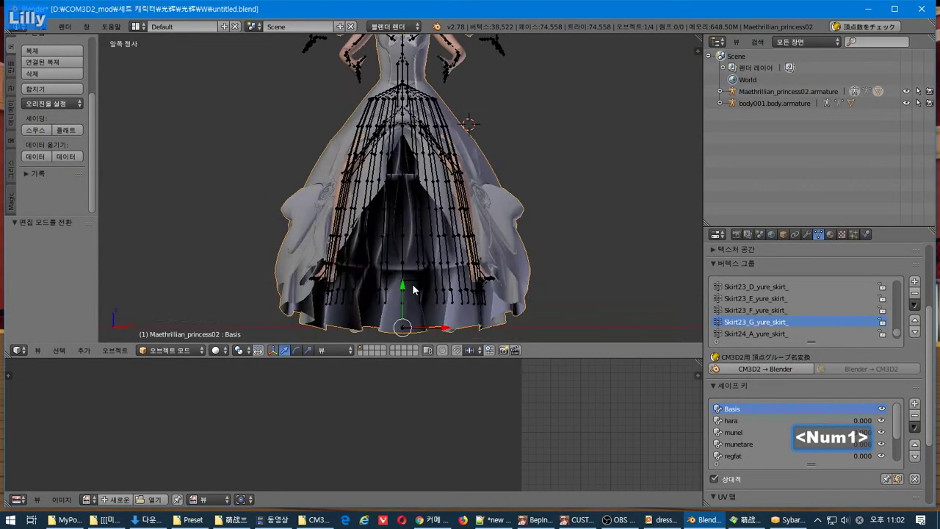
{"action": "key", "text": "KP_3"}
{"action": "key", "text": "ctrl+KP_3"}
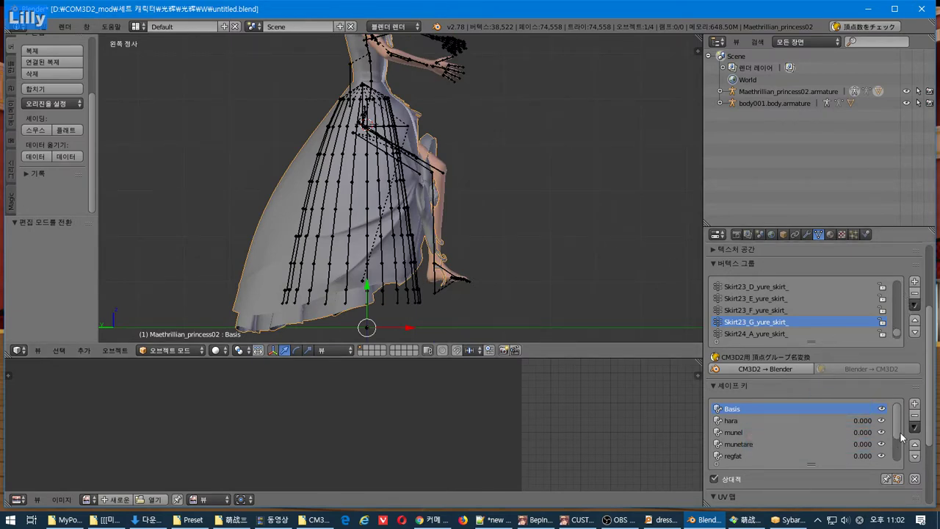
{"action": "left_click_drag", "start_coordinate": [897, 436], "coordinate": [896, 462]}
{"action": "left_click", "coordinate": [804, 457]}
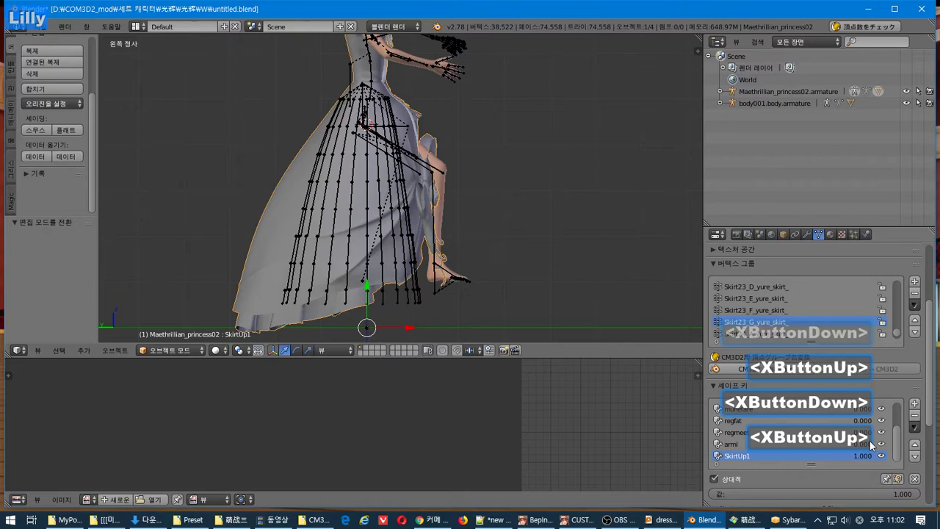
Add a new shape key named SkirtUp2 to the dress and set its value to 1.000
{"action": "left_click", "coordinate": [914, 405]}
{"action": "double_click", "coordinate": [747, 455]}
{"action": "key", "text": "ctrl+c"}
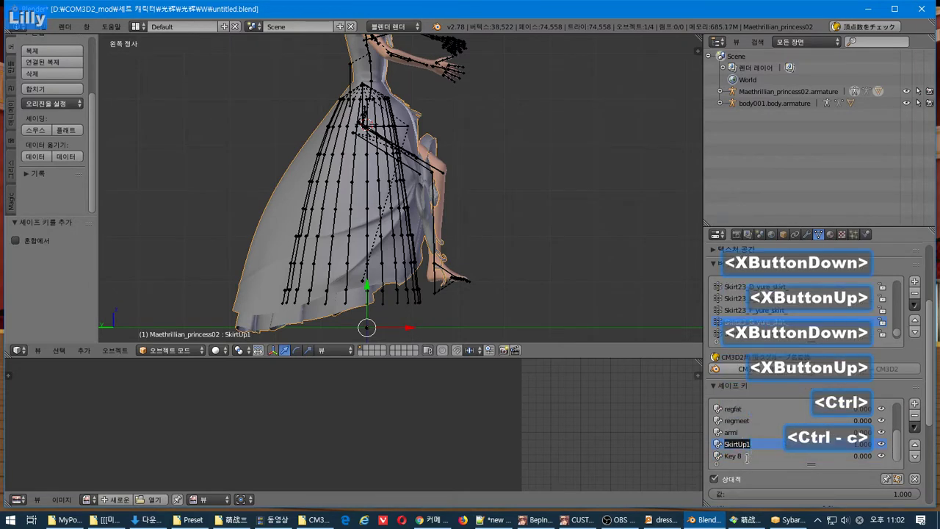
{"action": "double_click", "coordinate": [747, 456]}
{"action": "key", "text": "ctrl+v"}
{"action": "key", "text": "BackSpace"}
{"action": "type", "text": "2"}
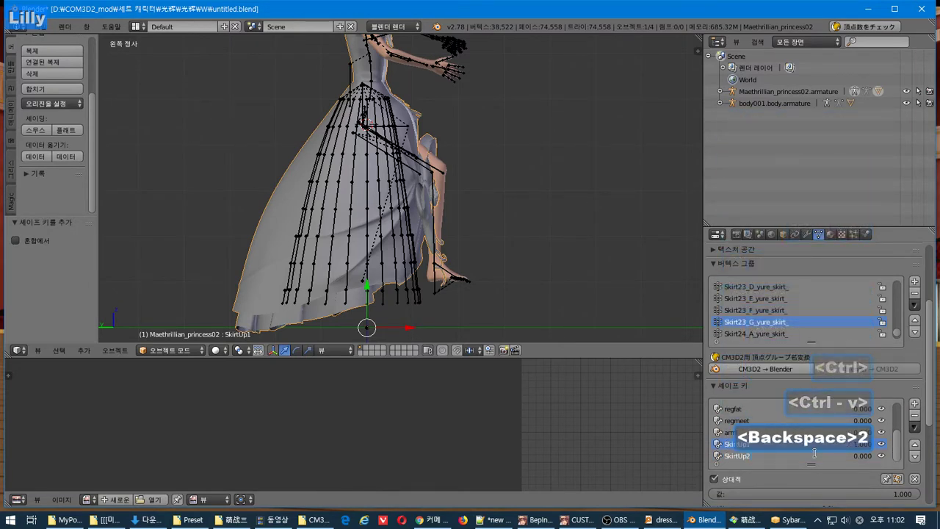
{"action": "left_click", "coordinate": [777, 457]}
{"action": "left_click", "coordinate": [774, 459]}
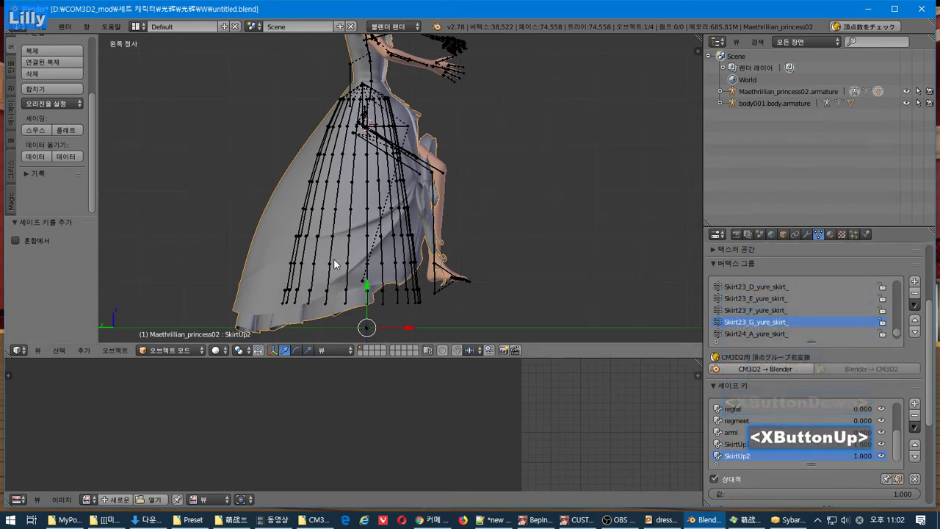
Start mesh editing on SkirtUp2 and select the lowest centre vertex of the skirt's back hem
{"action": "key", "text": "Tab"}
{"action": "key", "text": "KP_1"}
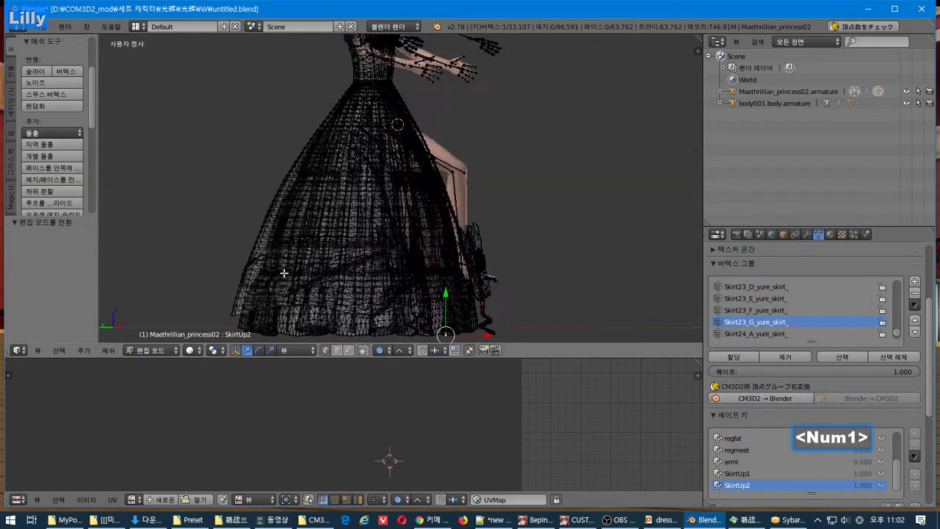
{"action": "key", "text": "ctrl+KP_1"}
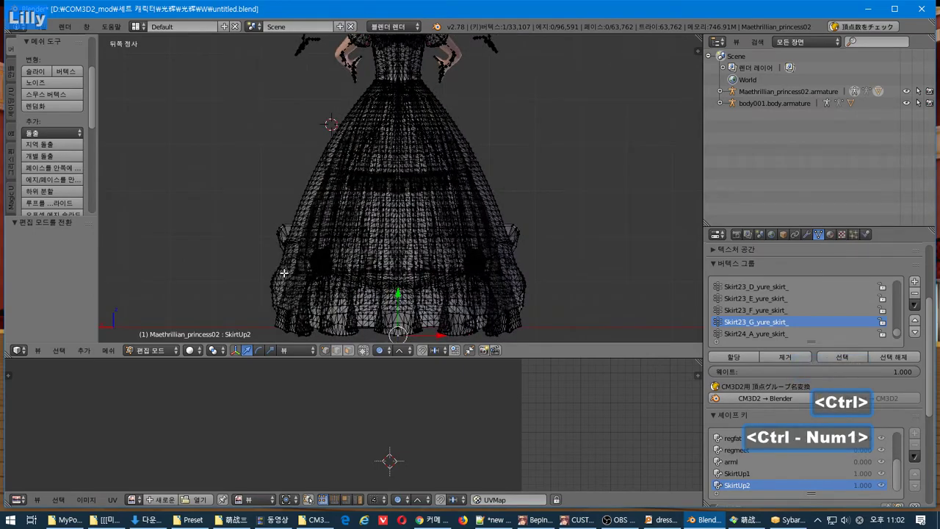
{"action": "middle_click_drag", "start_coordinate": [407, 266], "coordinate": [426, 163], "text": "shift"}
{"action": "middle_click_drag", "start_coordinate": [427, 162], "coordinate": [433, 193]}
{"action": "scroll", "coordinate": [431, 242], "scroll_direction": "up", "scroll_amount": 1}
{"action": "scroll", "coordinate": [432, 242], "scroll_direction": "up", "scroll_amount": 2}
{"action": "scroll", "coordinate": [433, 193], "scroll_direction": "up", "scroll_amount": 2}
{"action": "middle_click_drag", "start_coordinate": [437, 261], "coordinate": [441, 226], "text": "shift"}
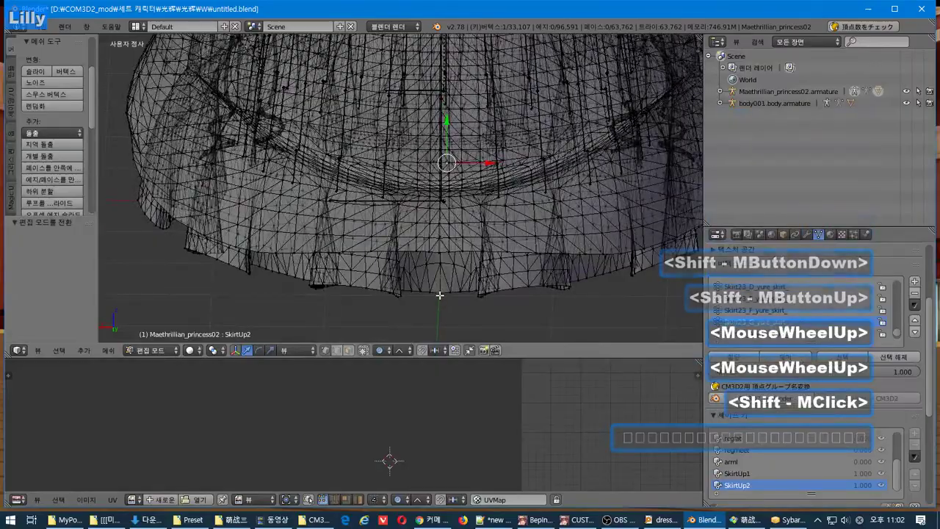
{"action": "mouse_move", "coordinate": [439, 295]}
{"action": "middle_mouse_down"}
{"action": "mouse_move", "coordinate": [507, 279]}
{"action": "mouse_move", "coordinate": [453, 293]}
{"action": "middle_mouse_up"}
{"action": "scroll", "coordinate": [453, 294], "scroll_direction": "up", "scroll_amount": 2}
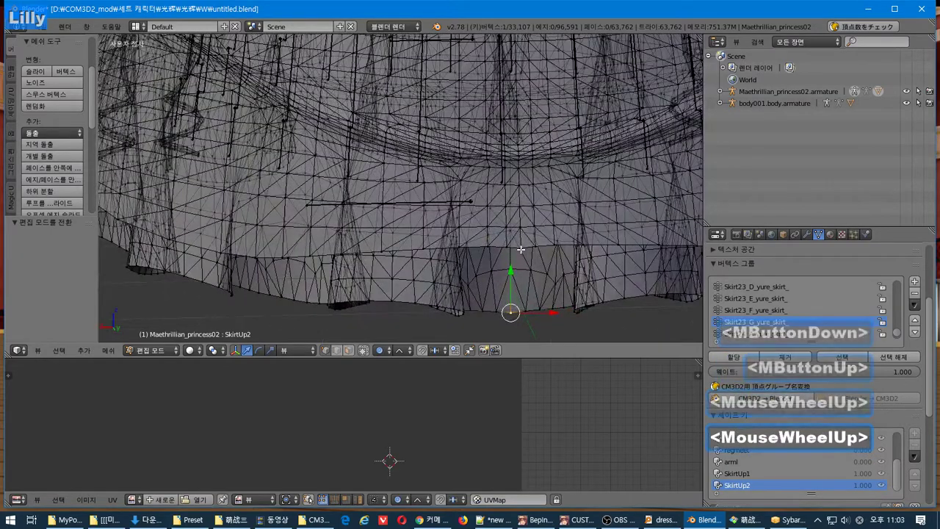
Change the selection to the centre vertex on the upper edge of the back hem's ruffle
{"action": "middle_click_drag", "start_coordinate": [526, 199], "coordinate": [485, 214]}
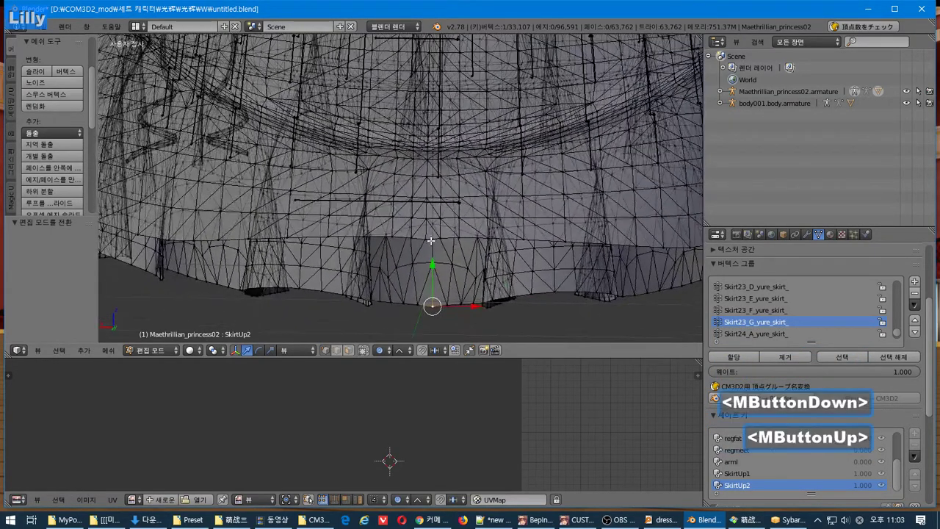
{"action": "middle_click_drag", "start_coordinate": [469, 253], "coordinate": [521, 257]}
{"action": "scroll", "coordinate": [518, 235], "scroll_direction": "down", "scroll_amount": 6}
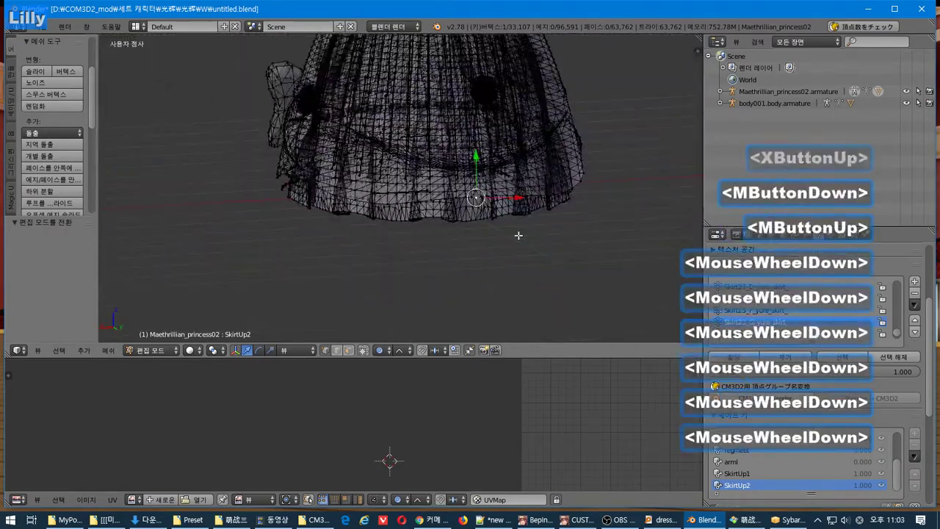
{"action": "key", "text": "ctrl+KP_1"}
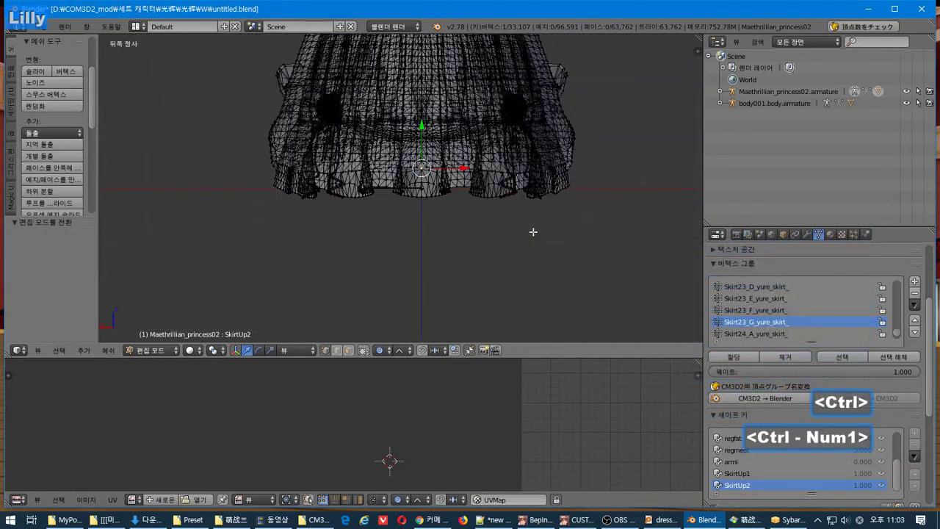
{"action": "key", "text": "ctrl+KP_3"}
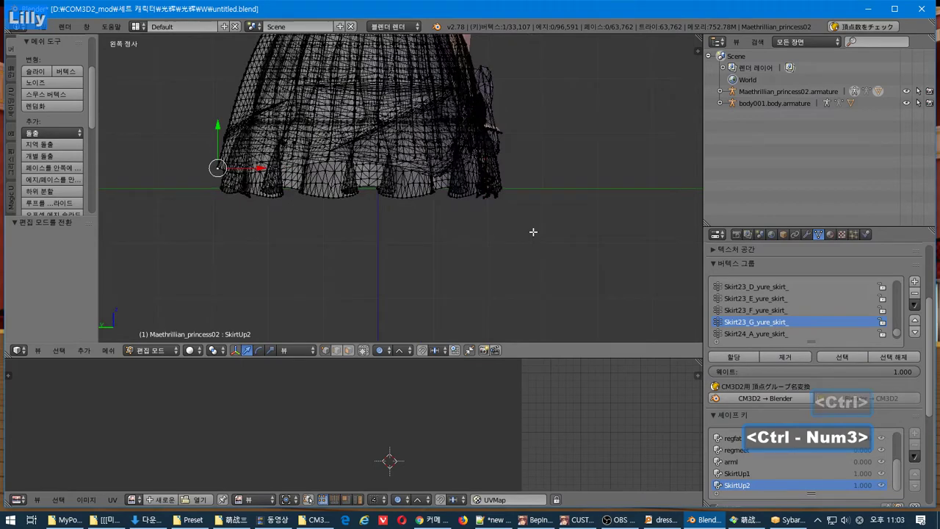
Try to lift the selected back hem vertex 2.990 along the view's Y axis with proportional size 4.59, then undo it
{"action": "key", "text": "KP_3"}
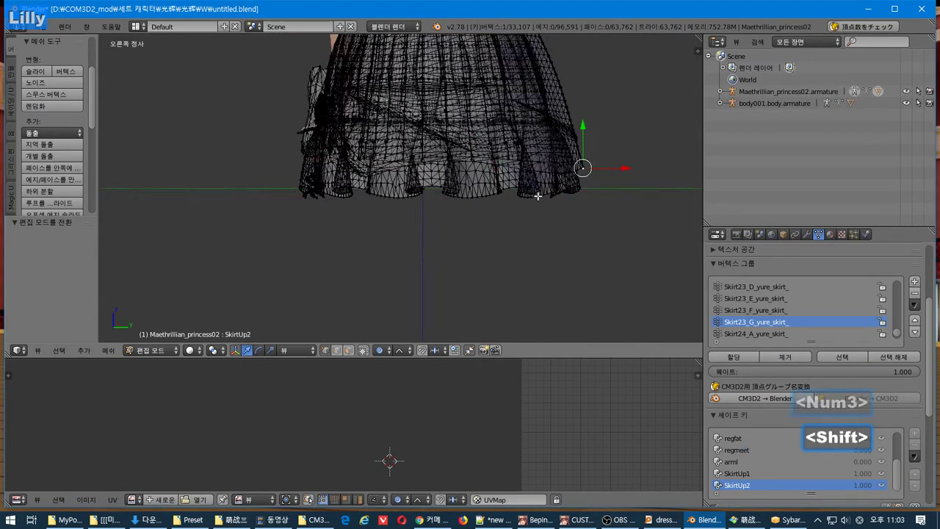
{"action": "middle_click_drag", "start_coordinate": [537, 196], "coordinate": [429, 266], "text": "shift"}
{"action": "scroll", "coordinate": [430, 267], "scroll_direction": "down", "scroll_amount": 1}
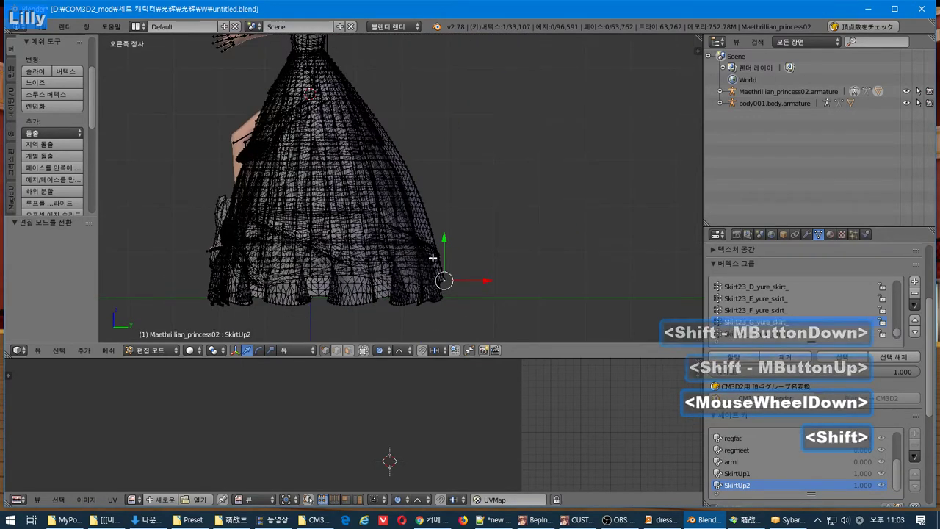
{"action": "key", "text": "shift+KP_6"}
{"action": "key", "text": "shift+KP_6"}
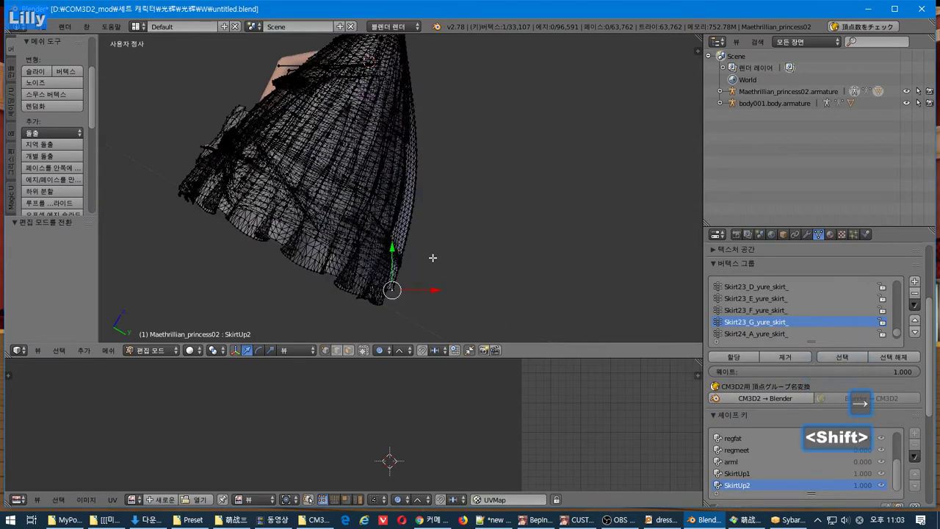
{"action": "middle_click_drag", "start_coordinate": [438, 175], "coordinate": [424, 214], "text": "shift"}
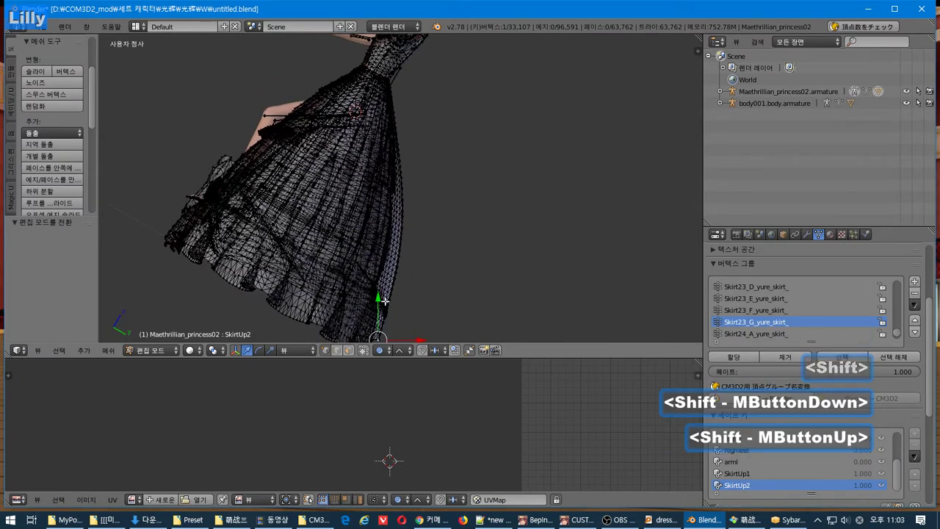
{"action": "scroll", "coordinate": [384, 299], "scroll_direction": "down", "scroll_amount": 1}
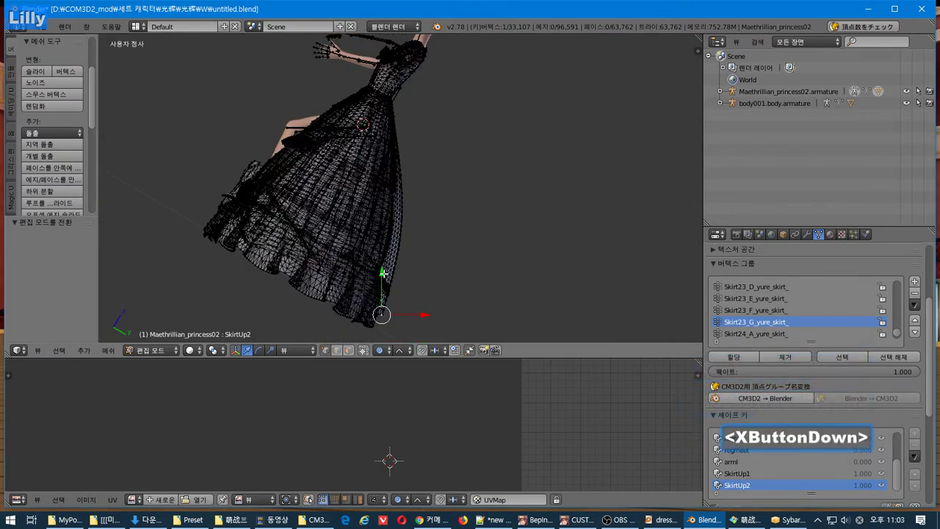
{"action": "scroll", "coordinate": [393, 212], "scroll_direction": "up", "scroll_amount": 2}
{"action": "scroll", "coordinate": [392, 211], "scroll_direction": "down", "scroll_amount": 10}
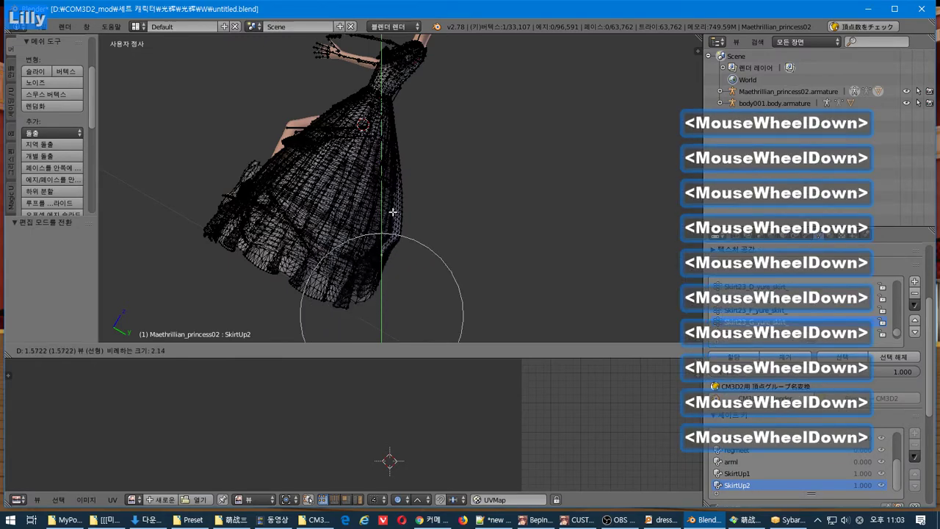
{"action": "scroll", "coordinate": [393, 198], "scroll_direction": "down", "scroll_amount": 8}
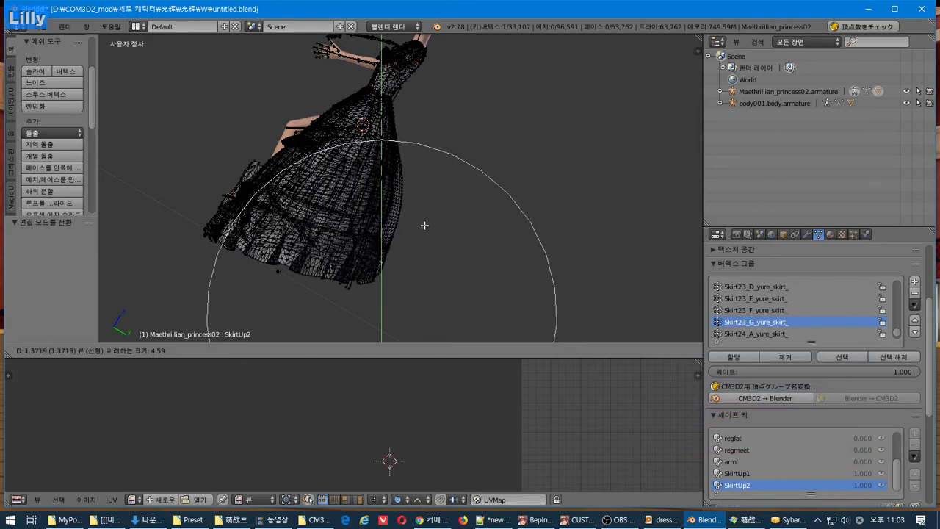
{"action": "left_click", "coordinate": [452, 159]}
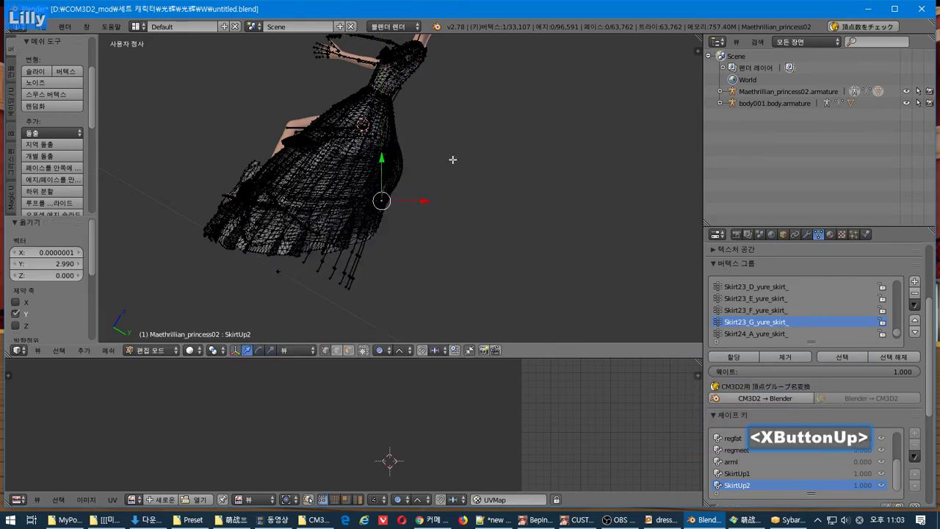
{"action": "key", "text": "ctrl+z"}
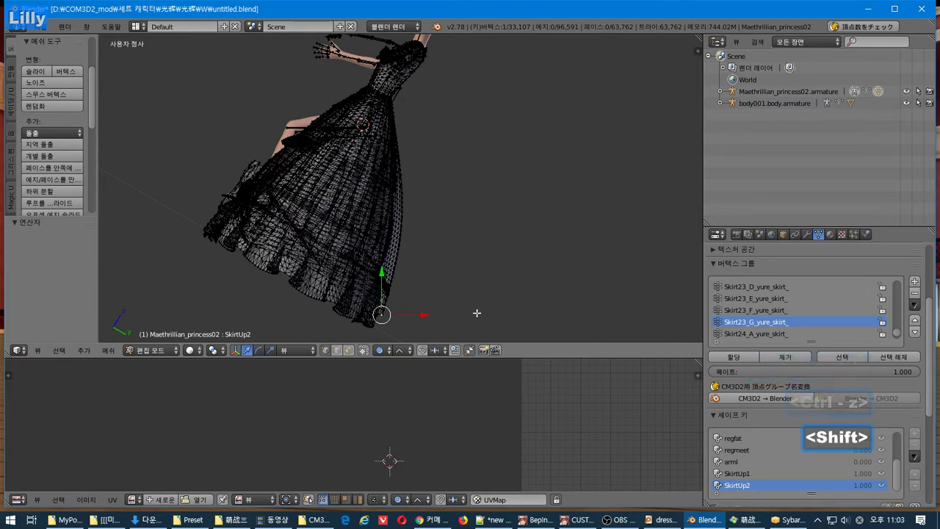
Try the proportional lift of the back hem again from a less tilted side view, then undo it
{"action": "key", "text": "shift+Left"}
{"action": "left_click_drag", "start_coordinate": [415, 278], "coordinate": [407, 237]}
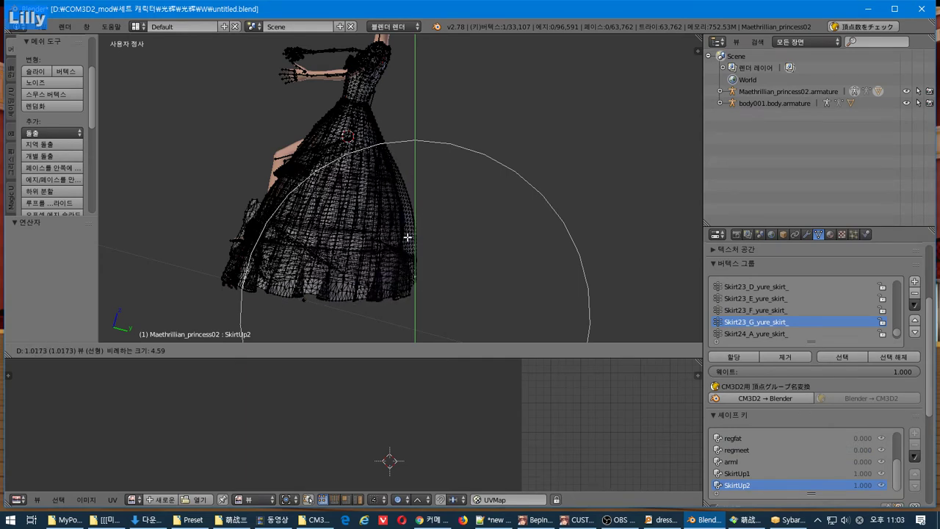
{"action": "left_click_drag", "start_coordinate": [407, 237], "coordinate": [425, 168]}
{"action": "key", "text": "ctrl+z"}
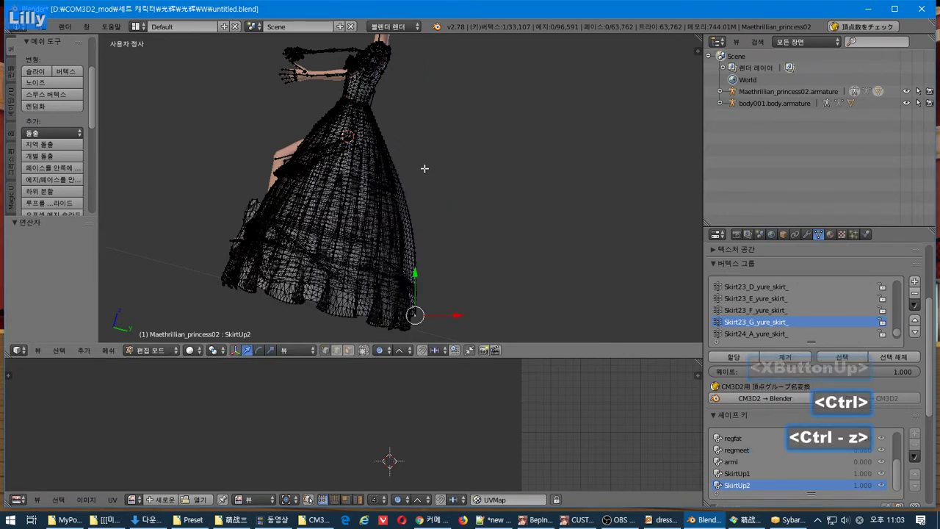
Examine the 3D view's properties, including vertex transform, view, 3D cursor, shading, mesh display and transform orientation settings
{"action": "middle_click_drag", "start_coordinate": [424, 168], "coordinate": [406, 177], "text": "shift"}
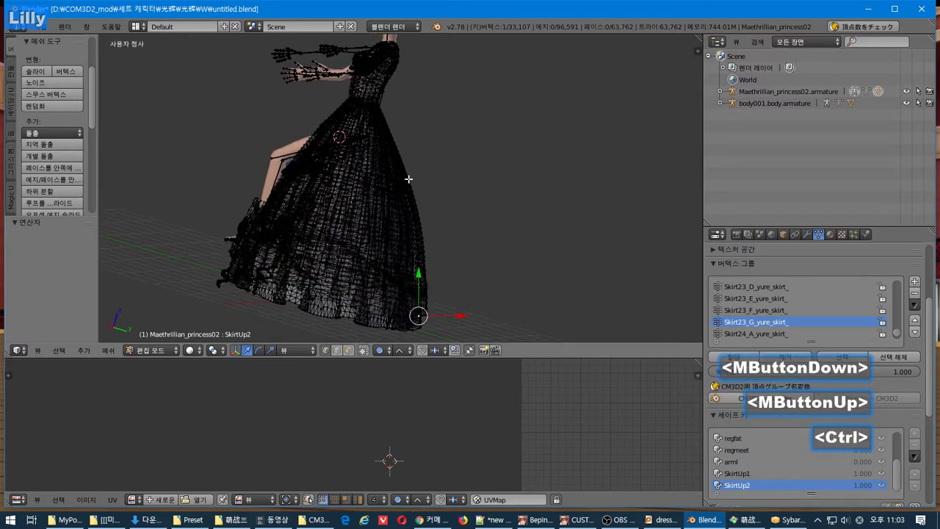
{"action": "key", "text": "ctrl+KP_3"}
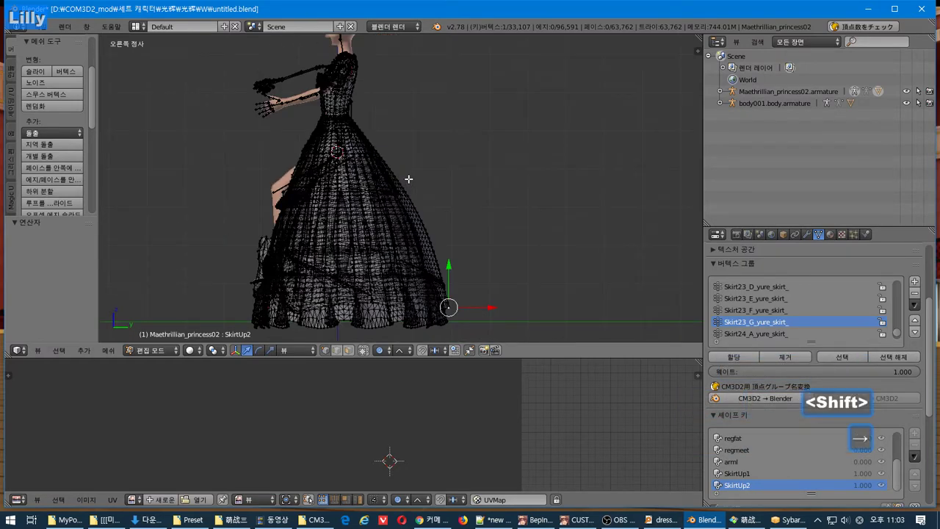
{"action": "key", "text": "shift+KP_6"}
{"action": "key", "text": "shift+KP_6"}
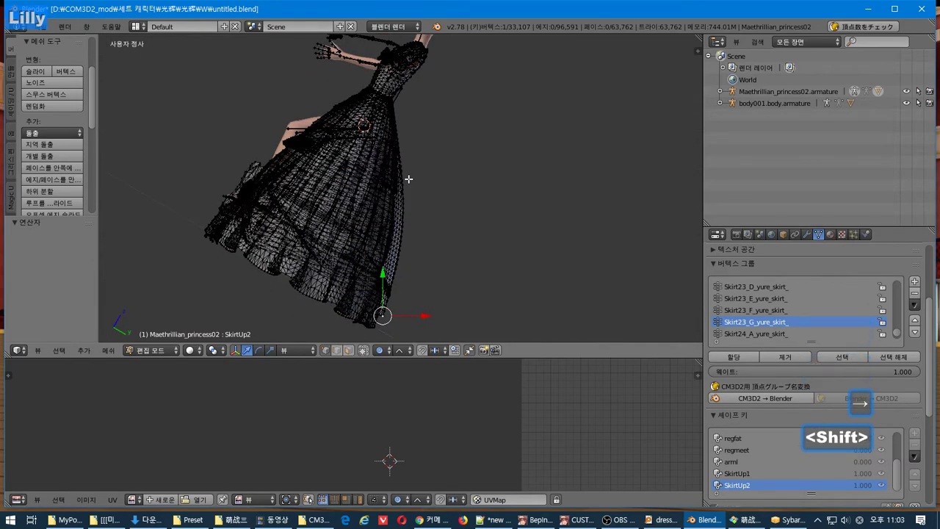
{"action": "key", "text": "shift+KP_4"}
{"action": "key", "text": "n"}
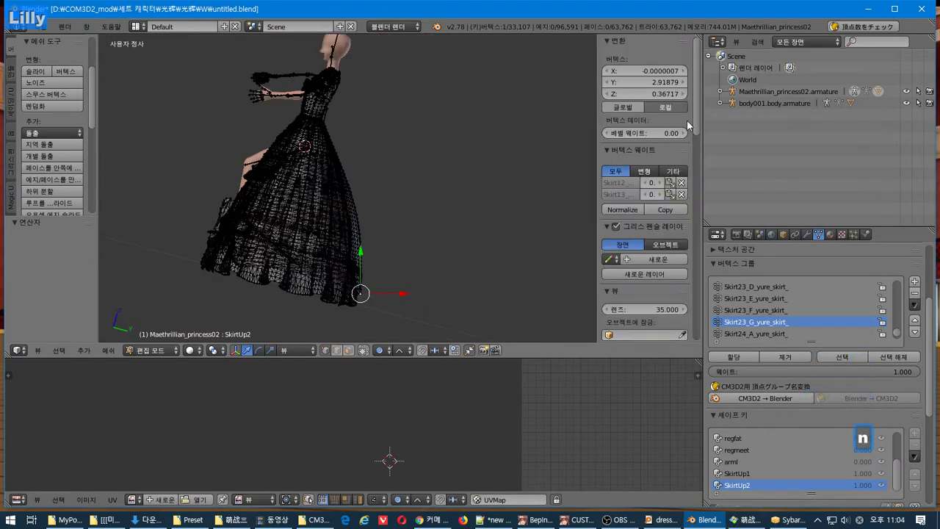
{"action": "scroll", "coordinate": [698, 104], "scroll_direction": "down", "scroll_amount": 7}
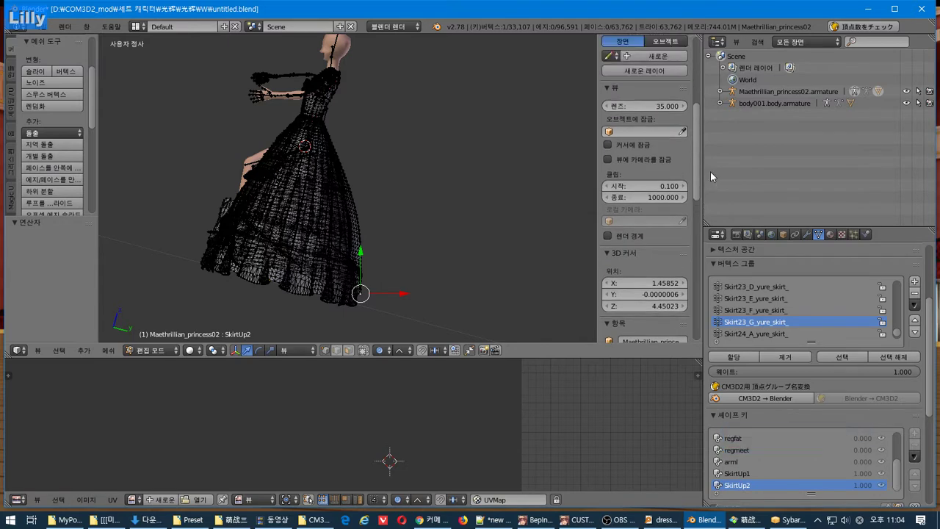
{"action": "scroll", "coordinate": [694, 220], "scroll_direction": "down", "scroll_amount": 8}
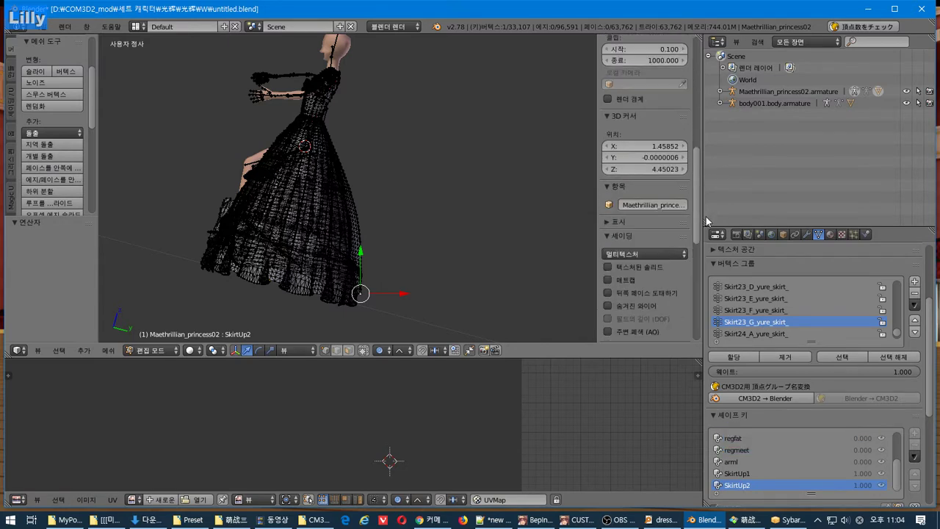
{"action": "scroll", "coordinate": [690, 284], "scroll_direction": "down", "scroll_amount": 4}
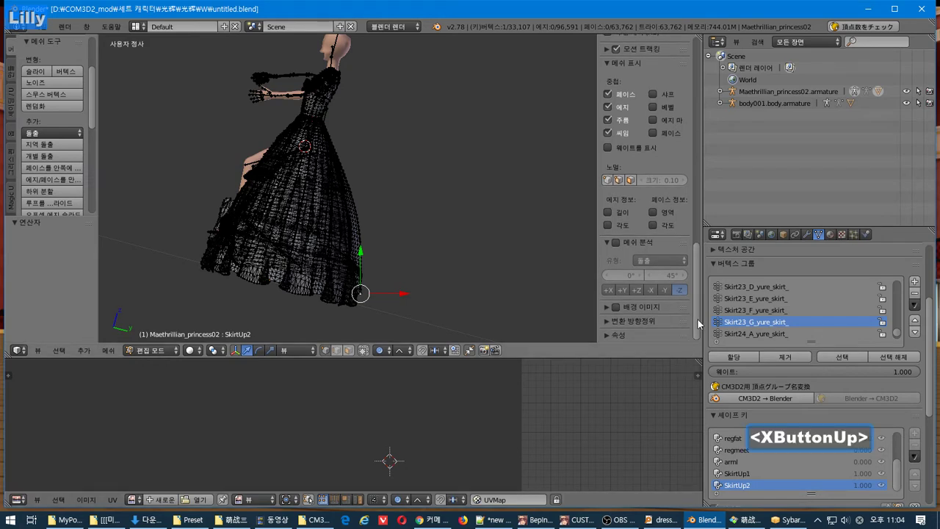
{"action": "scroll", "coordinate": [696, 316], "scroll_direction": "up", "scroll_amount": 10}
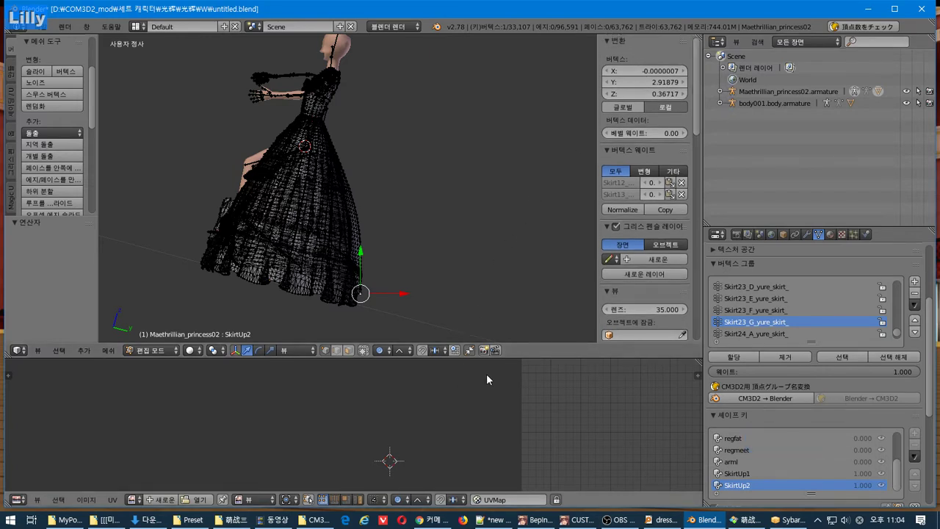
{"action": "scroll", "coordinate": [395, 207], "scroll_direction": "up", "scroll_amount": 1}
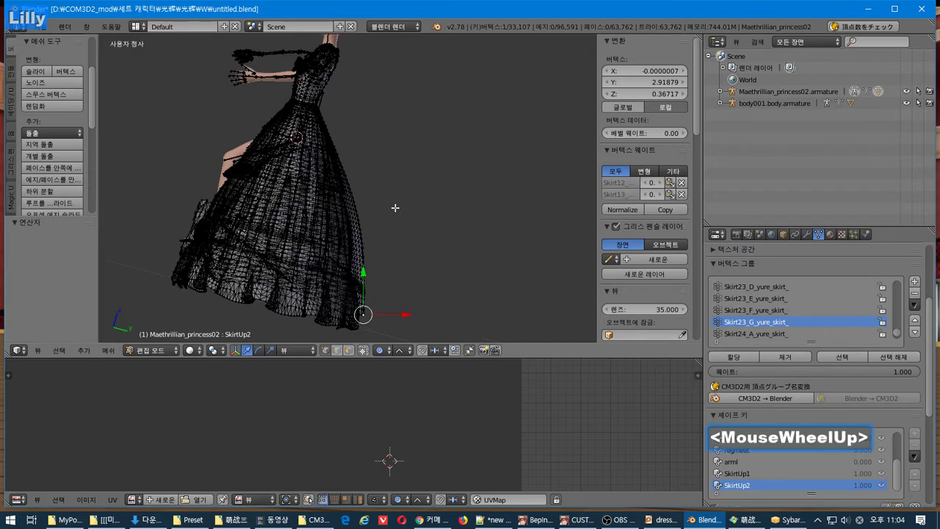
{"action": "scroll", "coordinate": [395, 208], "scroll_direction": "down", "scroll_amount": 1}
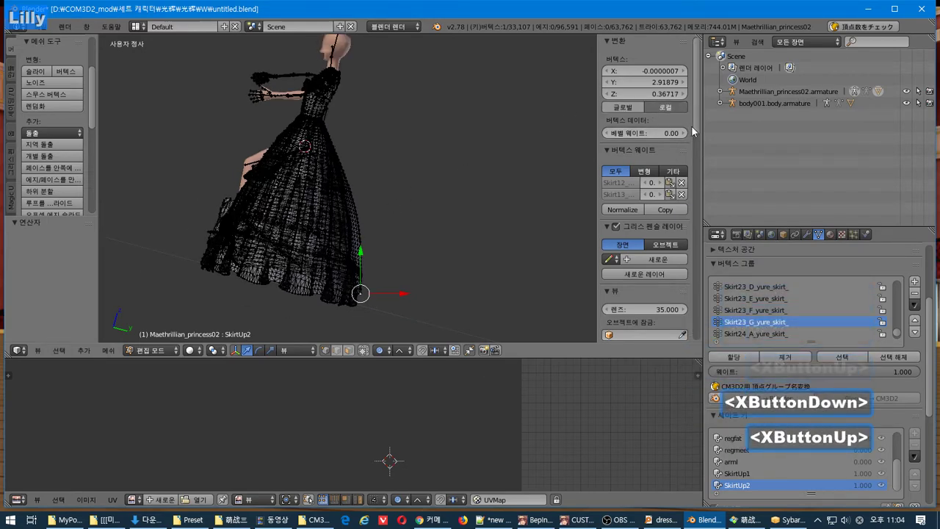
{"action": "left_click_drag", "start_coordinate": [694, 134], "coordinate": [686, 238]}
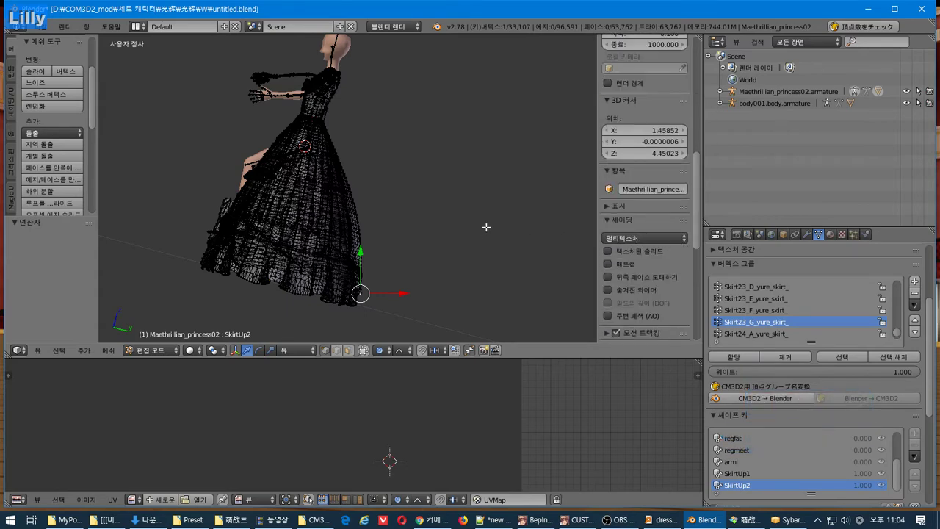
Set the transform orientation to Gimbal for moving the selected back hem vertex
{"action": "key", "text": "shift+Right"}
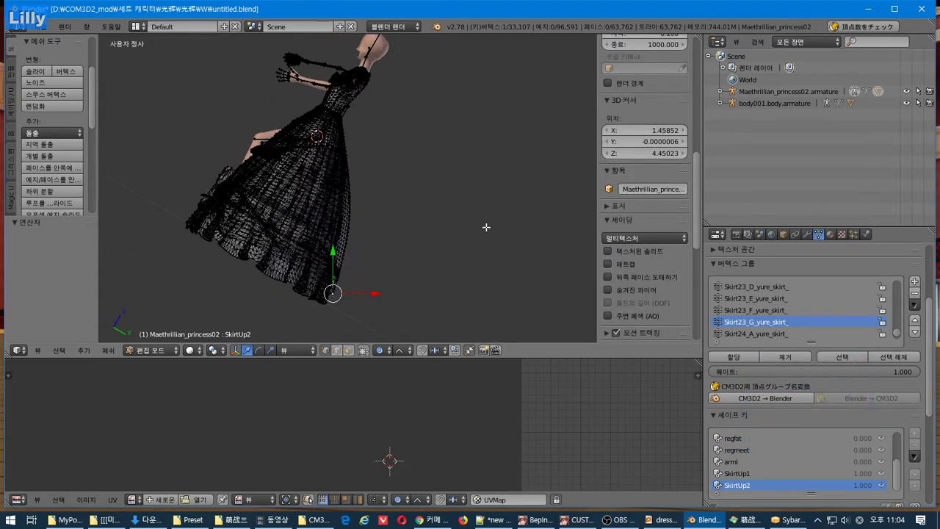
{"action": "key", "text": "shift+Left"}
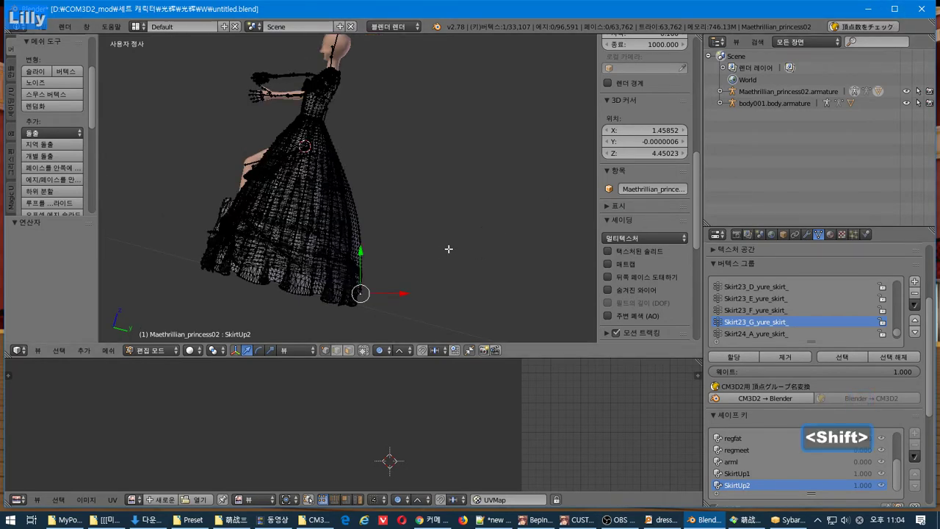
{"action": "key", "text": "shift+Right"}
{"action": "key", "text": "shift+Right"}
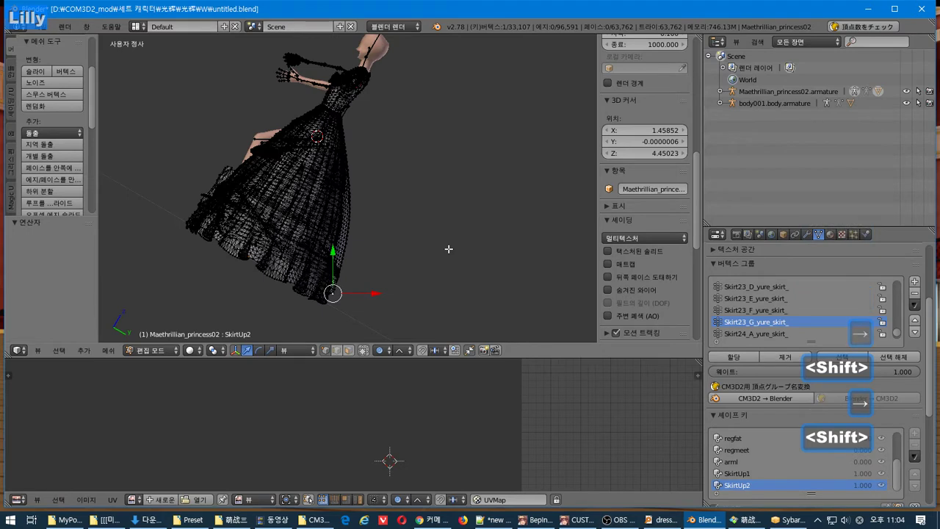
{"action": "key", "text": "shift+Left"}
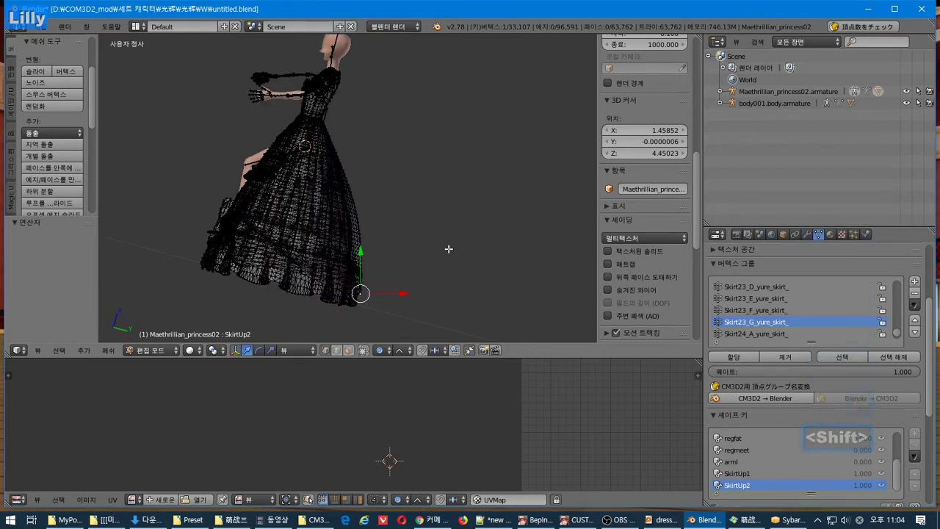
{"action": "left_click", "coordinate": [297, 350]}
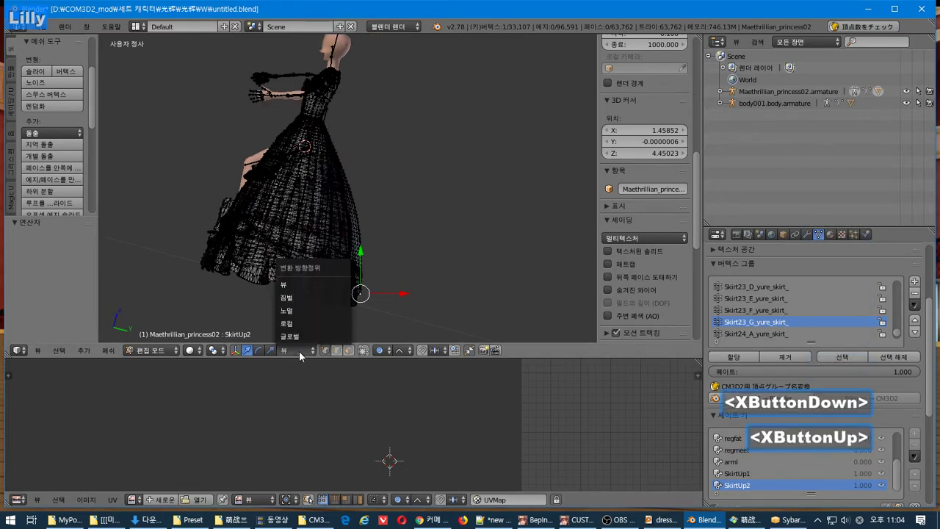
{"action": "left_click", "coordinate": [327, 298]}
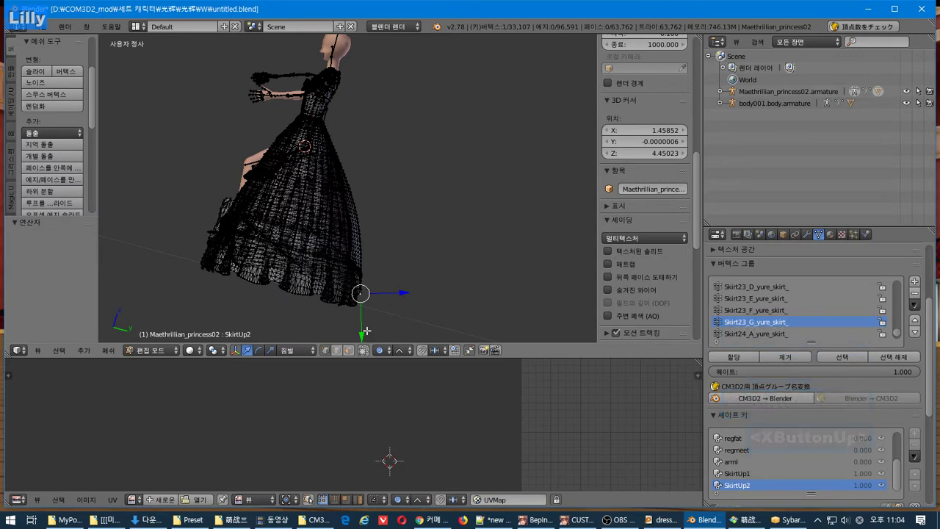
Try to lift the back hem vertex along the gimbal Y axis by about -3.54, then undo the move
{"action": "left_click_drag", "start_coordinate": [361, 335], "coordinate": [376, 226]}
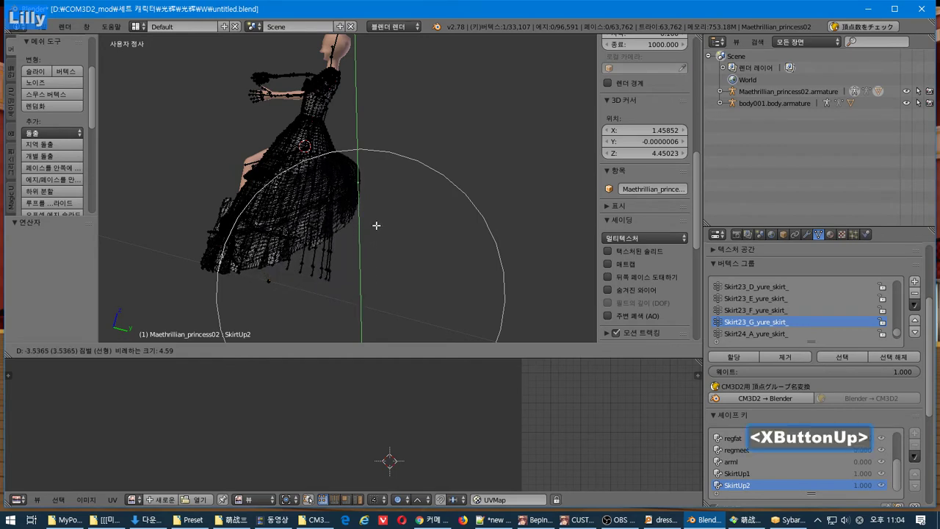
{"action": "key", "text": "ctrl+z"}
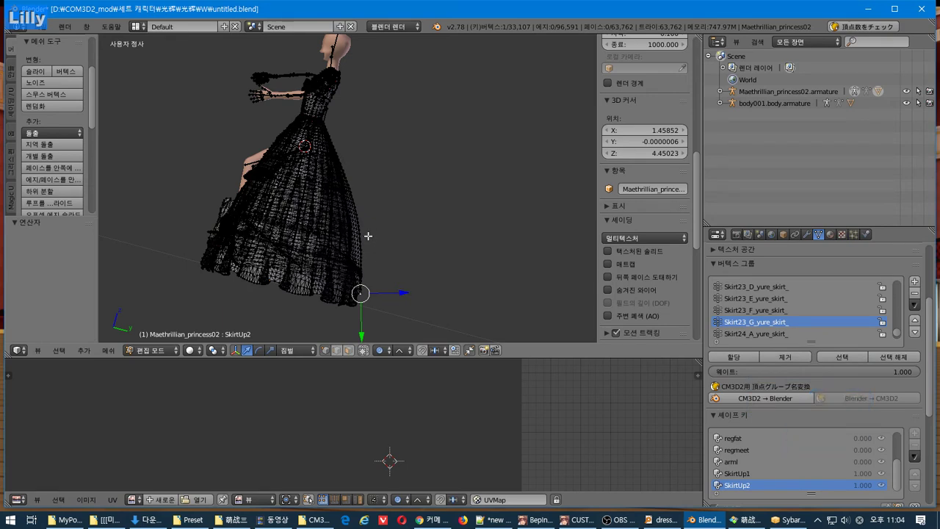
Change the selection to a vertex near the centre of the back hem's bottom edge
{"action": "key", "text": "KP_1"}
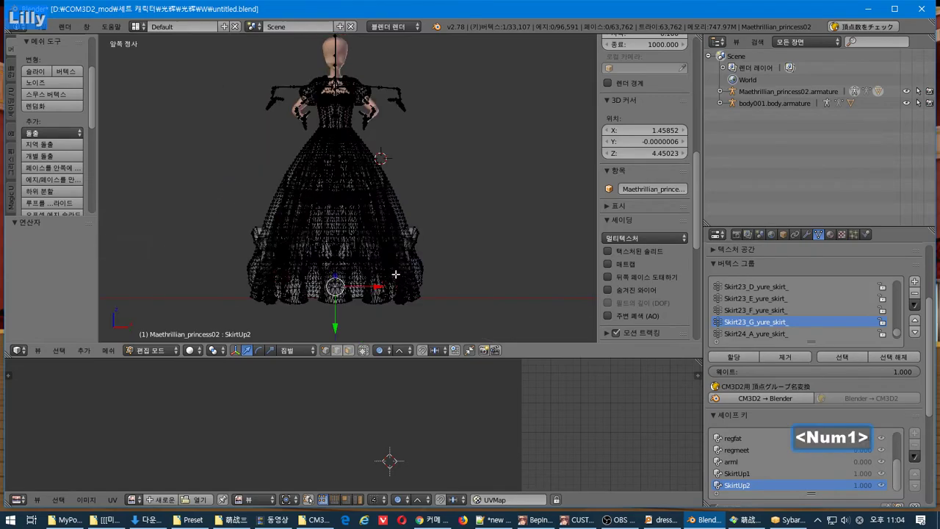
{"action": "key", "text": "KP_3"}
{"action": "key", "text": "KP_1"}
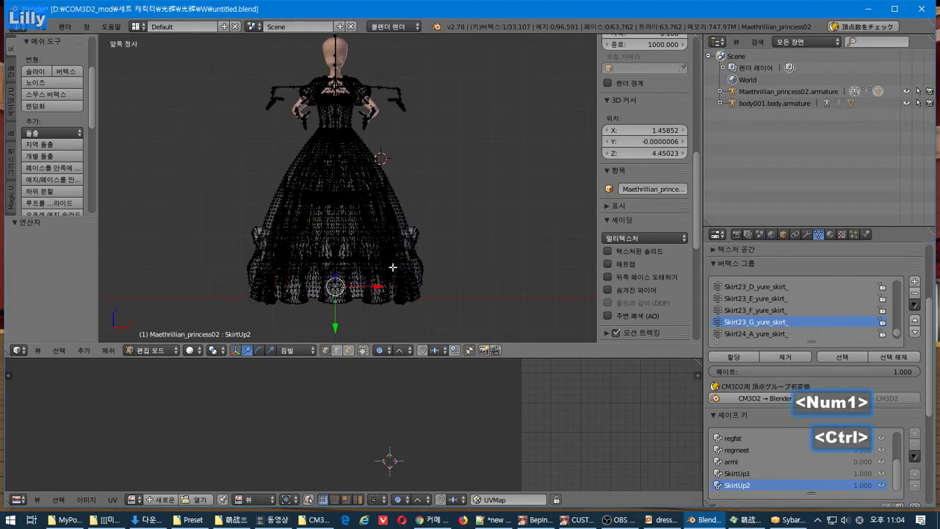
{"action": "key", "text": "ctrl+KP_1"}
{"action": "scroll", "coordinate": [392, 266], "scroll_direction": "up", "scroll_amount": 8}
{"action": "middle_click_drag", "start_coordinate": [420, 224], "coordinate": [462, 132], "text": "shift"}
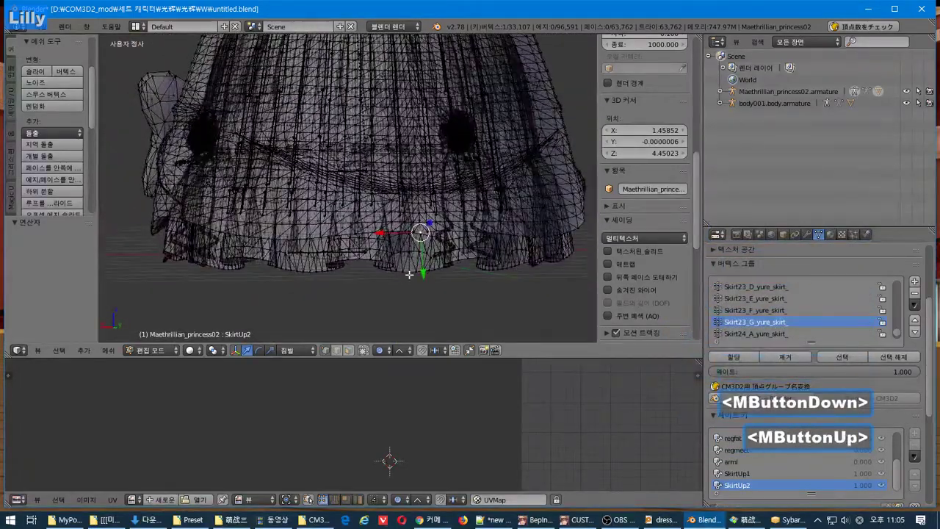
{"action": "right_click", "coordinate": [409, 274]}
Set the transform orientation to View for moving the selected back hem vertex
{"action": "key", "text": "KP_3"}
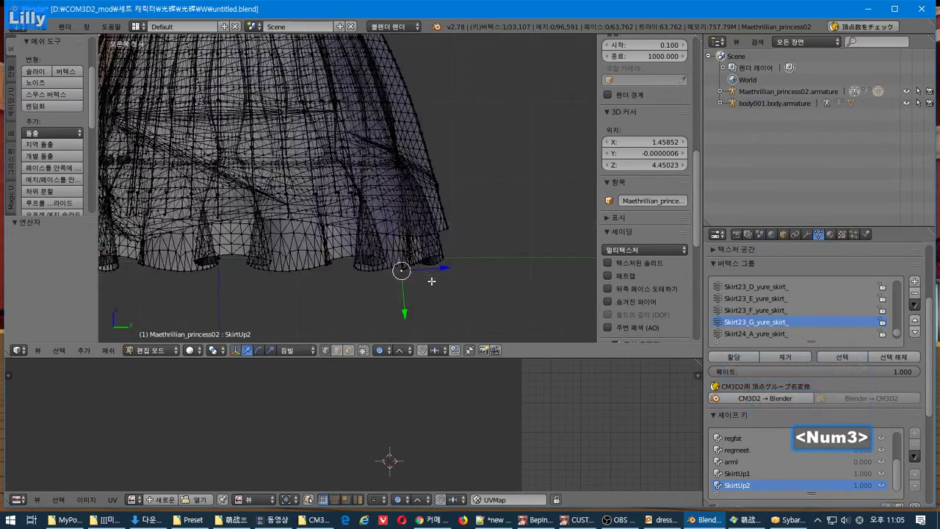
{"action": "key", "text": "shift+KP_6"}
{"action": "scroll", "coordinate": [428, 203], "scroll_direction": "down", "scroll_amount": 4}
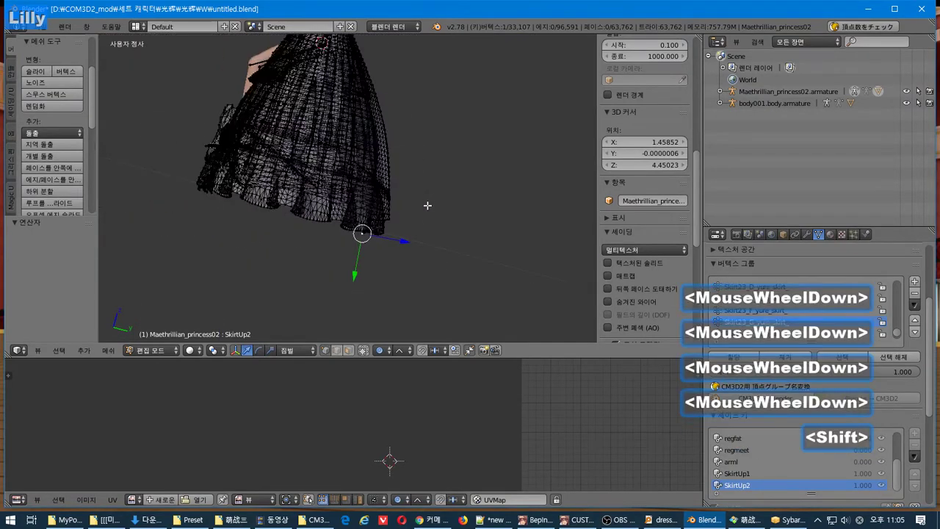
{"action": "middle_click_drag", "start_coordinate": [428, 203], "coordinate": [428, 252], "text": "shift"}
{"action": "left_click", "coordinate": [298, 351]}
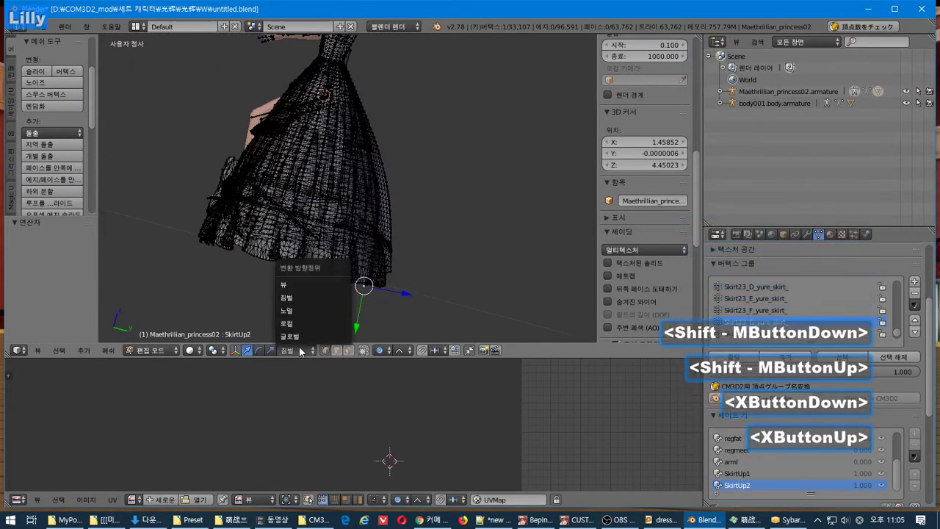
{"action": "left_click", "coordinate": [316, 285]}
Try to lift the back hem vertex vertically by about 3.10 with proportional size 4.59, then undo the move
{"action": "left_click_drag", "start_coordinate": [364, 246], "coordinate": [361, 128]}
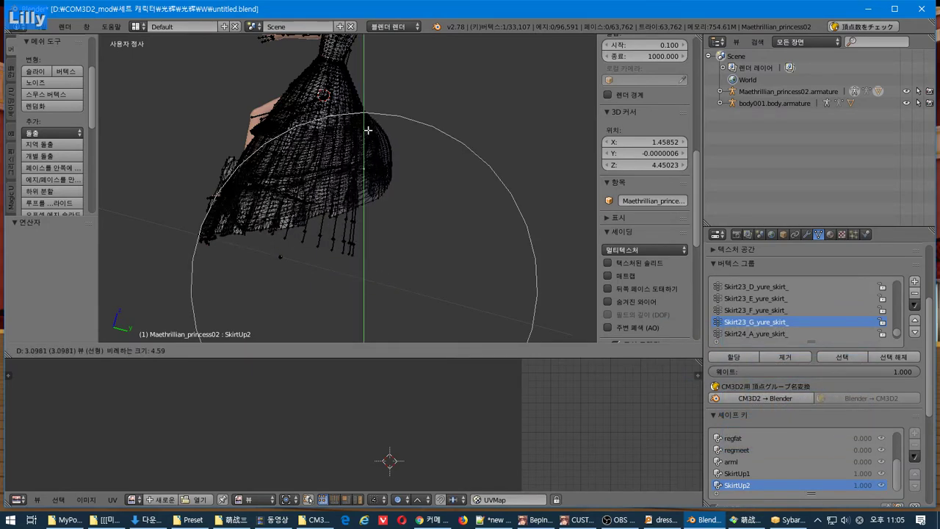
{"action": "mouse_move", "coordinate": [407, 233]}
{"action": "left_mouse_down"}
{"action": "mouse_move", "coordinate": [415, 203]}
{"action": "mouse_move", "coordinate": [406, 218]}
{"action": "left_mouse_up"}
{"action": "key", "text": "ctrl+z"}
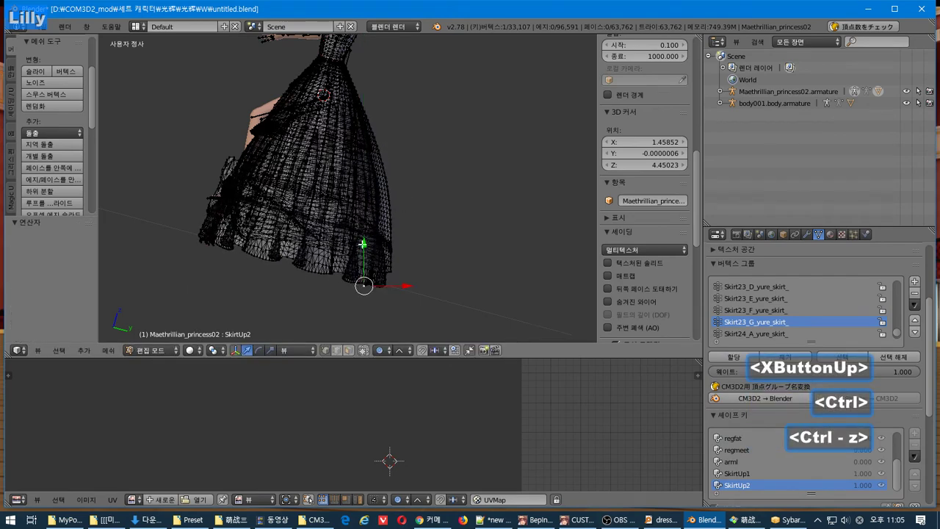
Lift the back hem vertex vertically in two proportional moves, shrinking the falloff each time and ending with a move of about 0.436
{"action": "left_click_drag", "start_coordinate": [363, 244], "coordinate": [365, 150]}
{"action": "scroll", "coordinate": [366, 203], "scroll_direction": "up", "scroll_amount": 1}
{"action": "scroll", "coordinate": [366, 203], "scroll_direction": "up", "scroll_amount": 1}
{"action": "scroll", "coordinate": [367, 179], "scroll_direction": "up", "scroll_amount": 1}
{"action": "scroll", "coordinate": [365, 160], "scroll_direction": "up", "scroll_amount": 1}
{"action": "left_click_drag", "start_coordinate": [362, 152], "coordinate": [365, 101]}
{"action": "scroll", "coordinate": [364, 143], "scroll_direction": "up", "scroll_amount": 1}
{"action": "scroll", "coordinate": [363, 130], "scroll_direction": "up", "scroll_amount": 1}
{"action": "scroll", "coordinate": [365, 102], "scroll_direction": "up", "scroll_amount": 1}
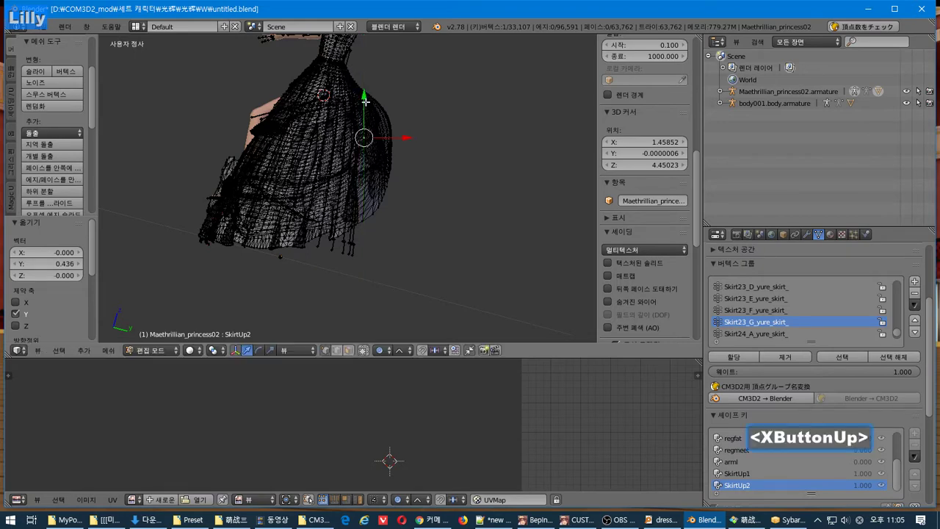
In the right-side view, raise the back hem vertex about 0.798 along the view Y axis with proportional size 1.77
{"action": "middle_click_drag", "start_coordinate": [428, 126], "coordinate": [419, 158]}
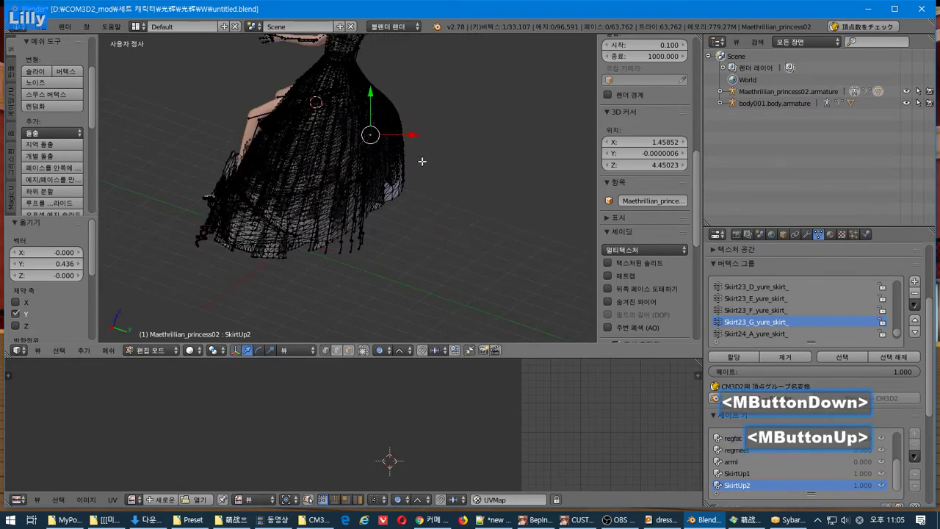
{"action": "key", "text": "KP_3"}
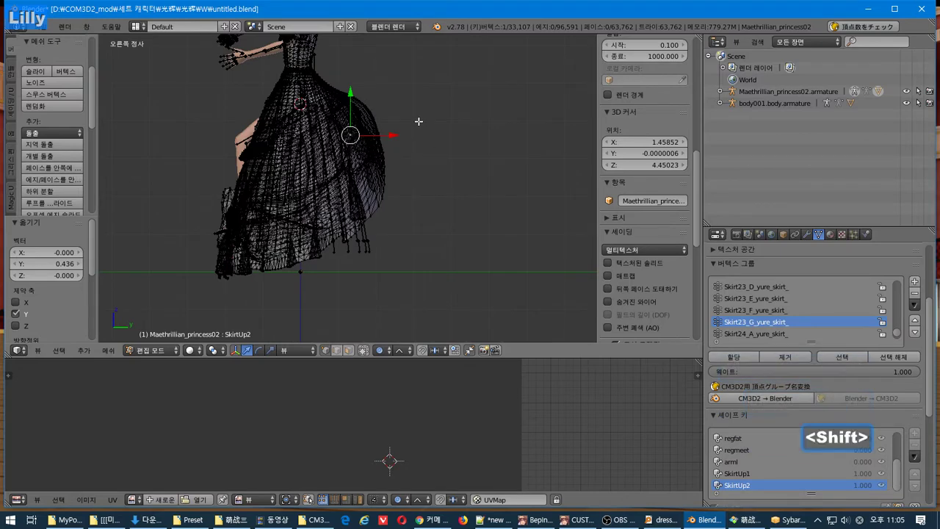
{"action": "scroll", "coordinate": [420, 216], "scroll_direction": "up", "scroll_amount": 1, "text": "shift"}
{"action": "scroll", "coordinate": [419, 216], "scroll_direction": "up", "scroll_amount": 6}
{"action": "middle_click_drag", "start_coordinate": [418, 121], "coordinate": [404, 182], "text": "shift"}
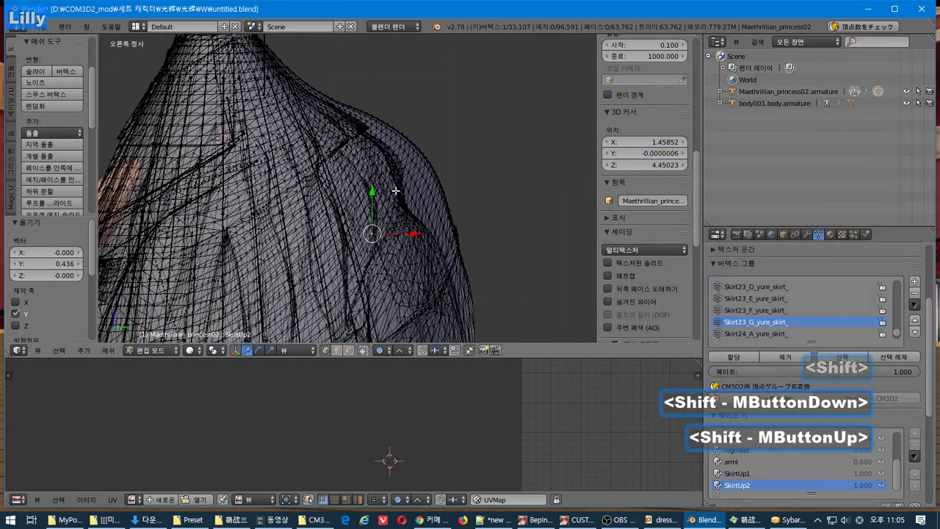
{"action": "key", "text": "g"}
{"action": "key", "text": "y"}
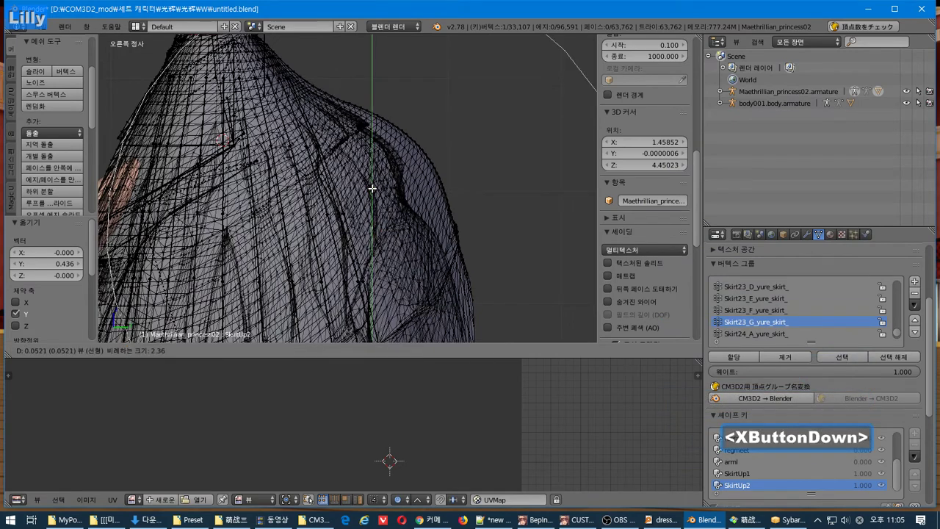
{"action": "scroll", "coordinate": [372, 190], "scroll_direction": "up", "scroll_amount": 8}
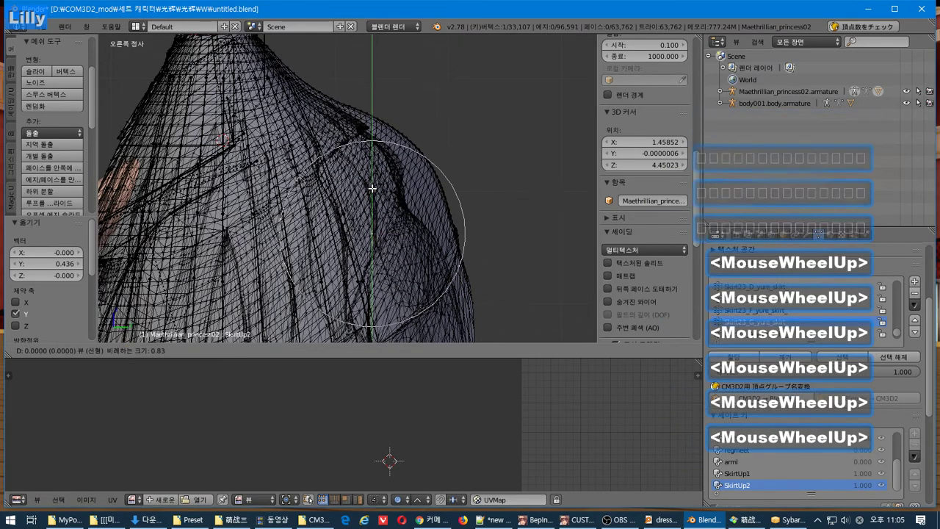
{"action": "scroll", "coordinate": [372, 189], "scroll_direction": "down", "scroll_amount": 1}
{"action": "scroll", "coordinate": [372, 189], "scroll_direction": "up", "scroll_amount": 1}
{"action": "scroll", "coordinate": [373, 188], "scroll_direction": "down", "scroll_amount": 8}
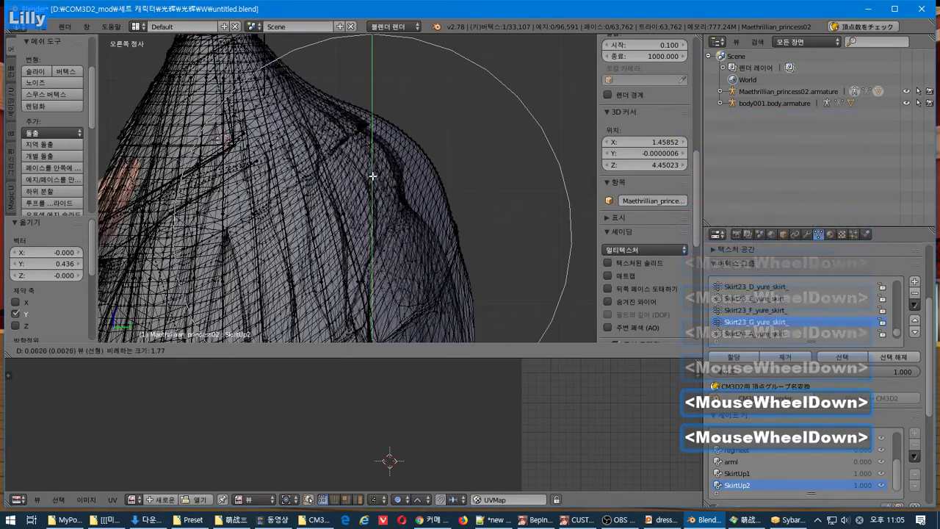
{"action": "left_click", "coordinate": [388, 104]}
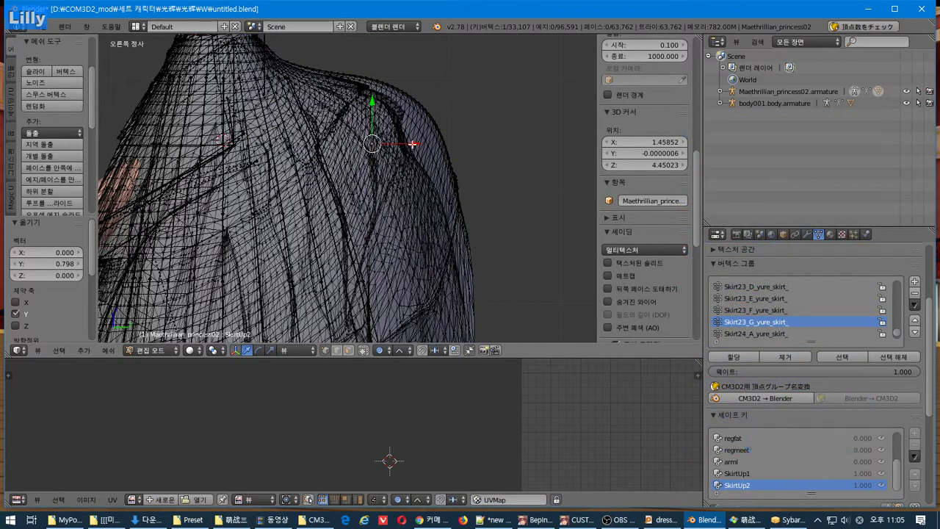
Shift the raised vertex about -0.334 along the view X axis towards the body, with proportional size 1.33
{"action": "left_click_drag", "start_coordinate": [412, 144], "coordinate": [331, 154]}
{"action": "scroll", "coordinate": [404, 144], "scroll_direction": "up", "scroll_amount": 3}
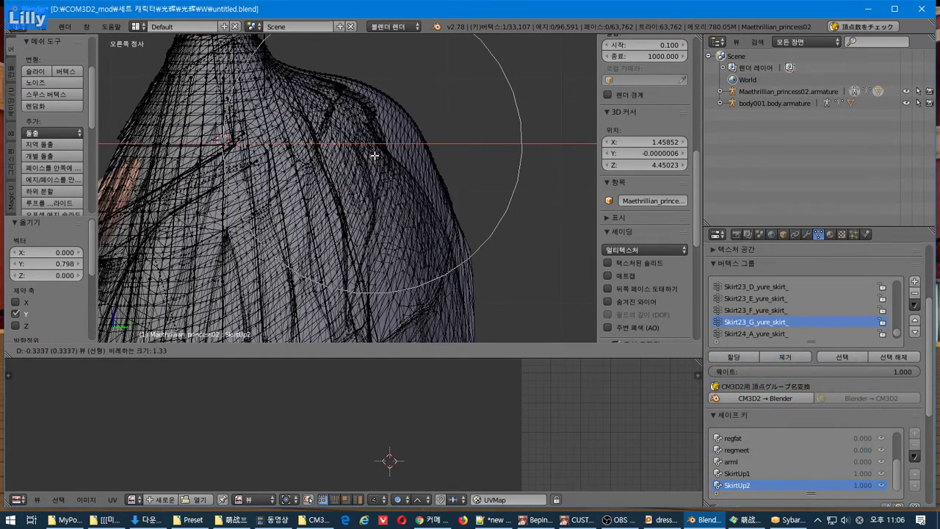
{"action": "left_click_drag", "start_coordinate": [374, 156], "coordinate": [376, 158]}
Select a vertex on the skirt's outer back edge and raise it about 0.871 along the view Y axis with proportional size 1.21
{"action": "middle_click_drag", "start_coordinate": [485, 203], "coordinate": [564, 223]}
{"action": "key", "text": "KP_3"}
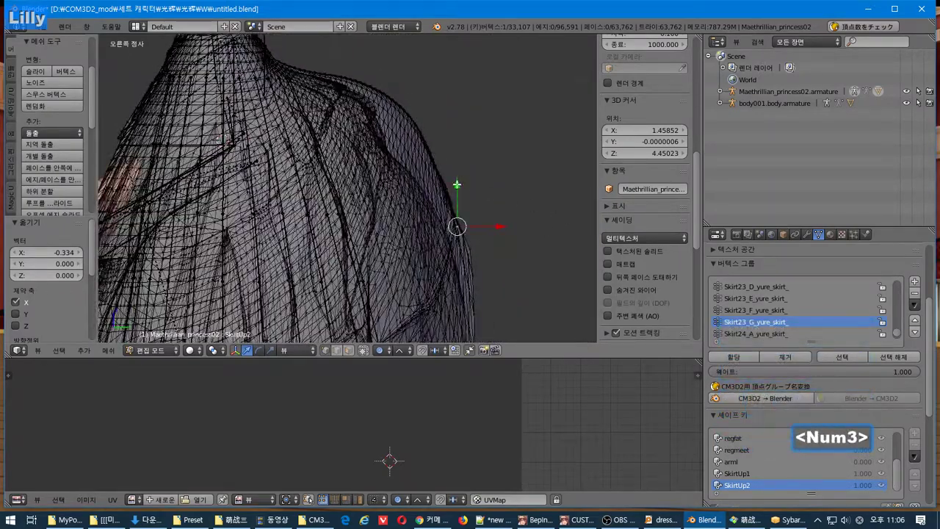
{"action": "left_click_drag", "start_coordinate": [460, 179], "coordinate": [464, 170]}
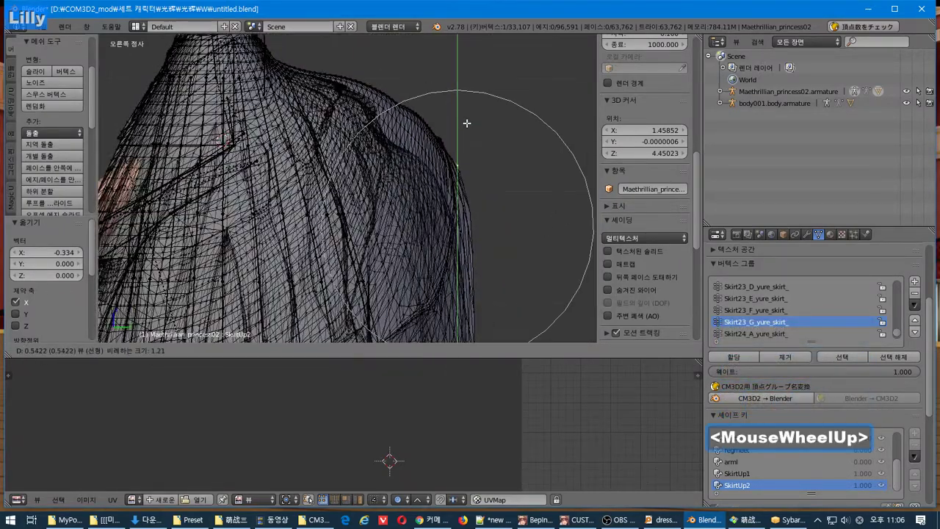
{"action": "left_click", "coordinate": [461, 86]}
Try to shift the outer back vertex about -0.318 along the view X axis with proportional size 1.21, then undo the move
{"action": "key", "text": "g"}
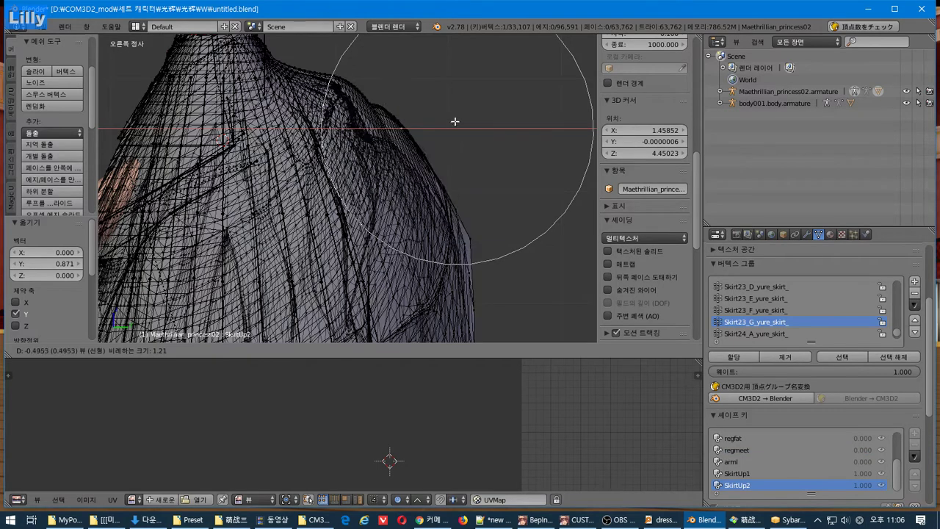
{"action": "left_click", "coordinate": [459, 125]}
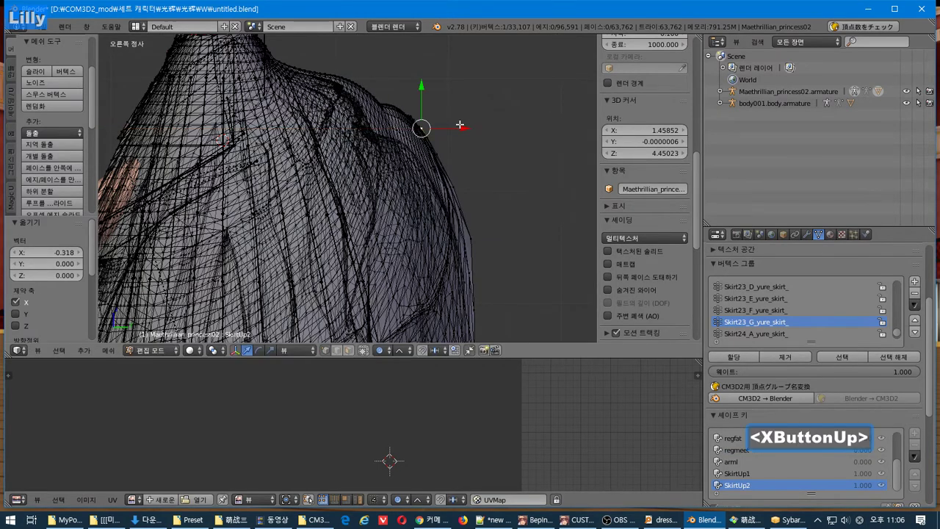
{"action": "key", "text": "ctrl+z"}
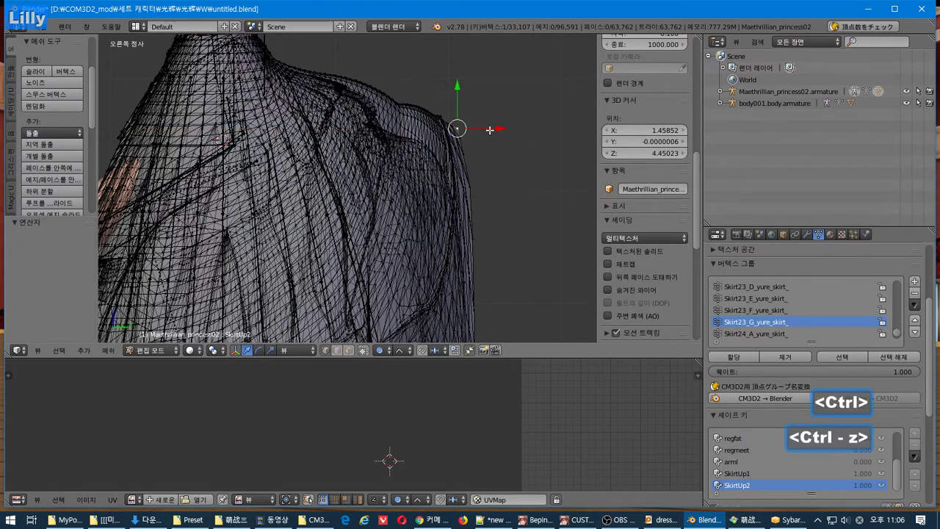
Move the outer back vertex about -0.855 along the view X axis towards the body, with proportional size 1.61
{"action": "key", "text": "g"}
{"action": "scroll", "coordinate": [466, 120], "scroll_direction": "up", "scroll_amount": 1}
{"action": "scroll", "coordinate": [464, 118], "scroll_direction": "down", "scroll_amount": 3}
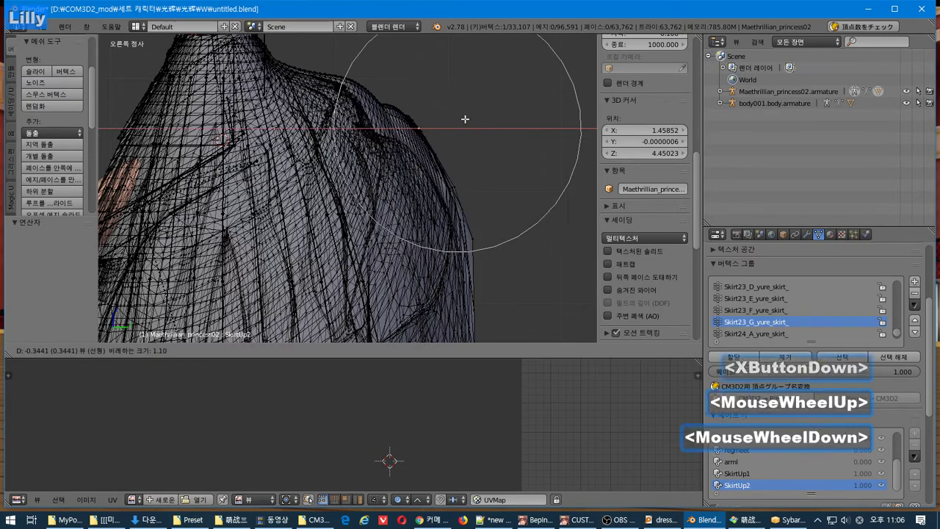
{"action": "scroll", "coordinate": [462, 115], "scroll_direction": "down", "scroll_amount": 1}
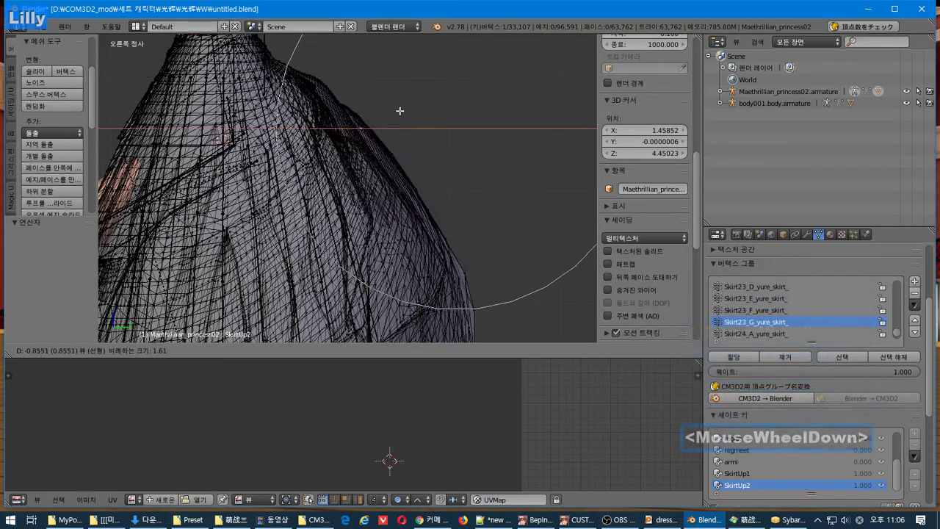
{"action": "left_click", "coordinate": [399, 110]}
Return the dress to Object Mode and export it as a CM3D2 model
{"action": "scroll", "coordinate": [406, 109], "scroll_direction": "down", "scroll_amount": 2}
{"action": "middle_click_drag", "start_coordinate": [405, 109], "coordinate": [430, 181]}
{"action": "scroll", "coordinate": [354, 169], "scroll_direction": "down", "scroll_amount": 1}
{"action": "scroll", "coordinate": [354, 169], "scroll_direction": "down", "scroll_amount": 4}
{"action": "key", "text": "Tab"}
{"action": "left_click", "coordinate": [37, 26]}
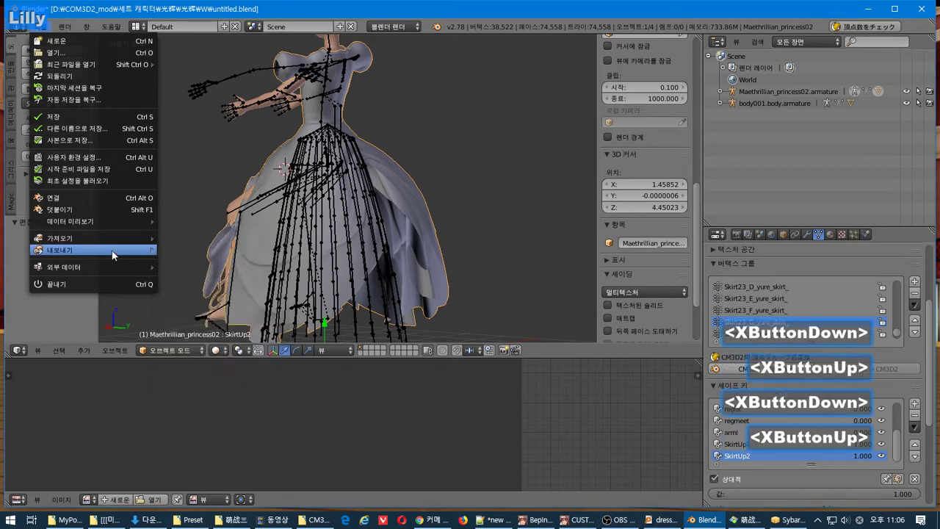
{"action": "mouse_move", "coordinate": [112, 250]}
{"action": "left_click", "coordinate": [243, 356]}
{"action": "key", "text": "Return"}
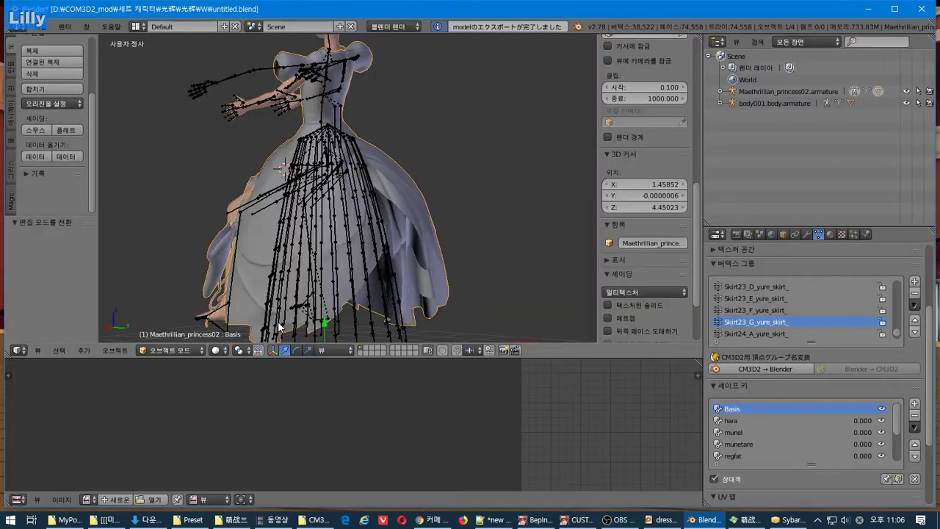
Switch to the game, reload the one-piece dress, enable its SkirtUp2 shape key and inspect the lifted skirt from several angles
{"action": "key", "text": "alt+Tab"}
{"action": "left_click", "coordinate": [316, 321]}
{"action": "left_click", "coordinate": [316, 321]}
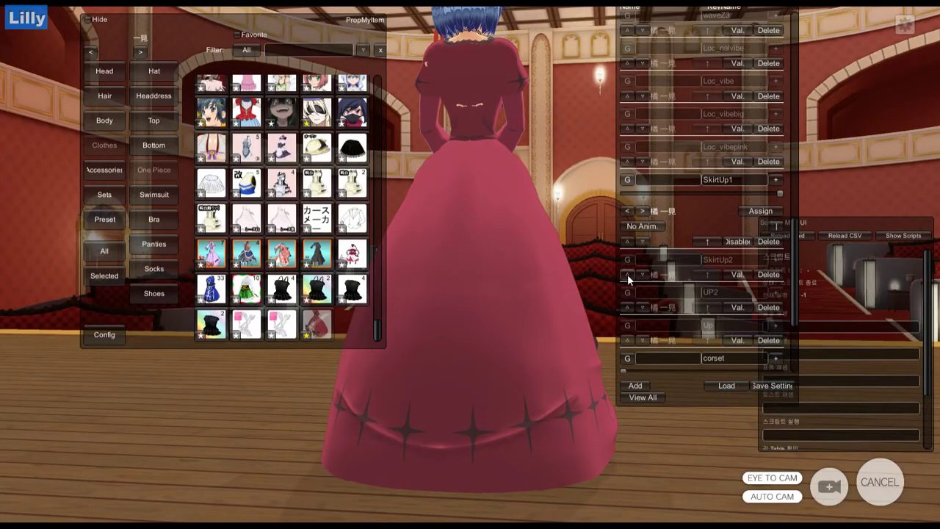
{"action": "left_click", "coordinate": [737, 273]}
{"action": "right_click_drag", "start_coordinate": [555, 263], "coordinate": [926, 294]}
{"action": "middle_click_drag", "start_coordinate": [512, 196], "coordinate": [461, 203]}
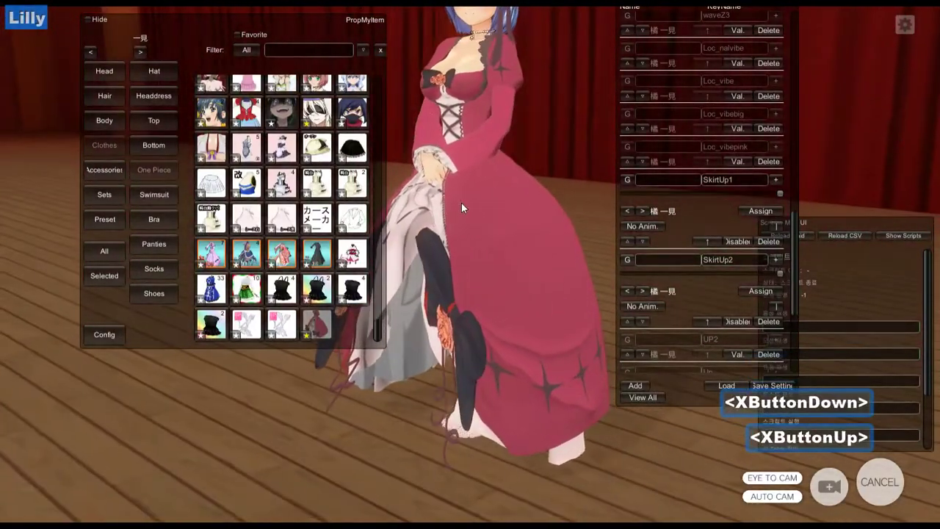